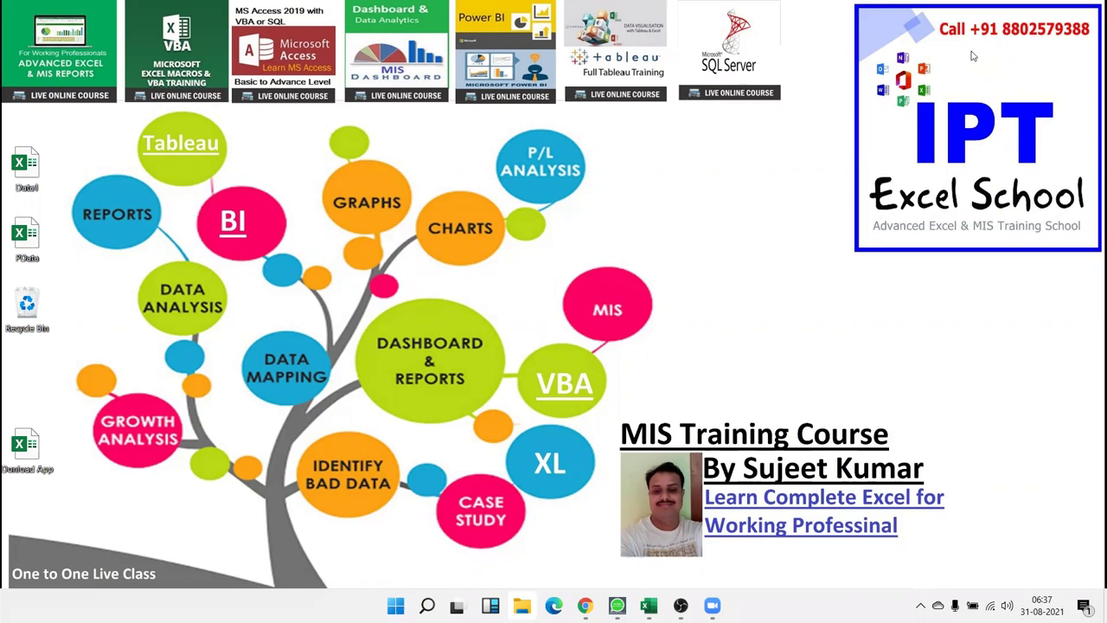
Launch Excel from the Start menu, create a blank workbook (Book3) and maximize its window
{"action": "key", "text": "super"}
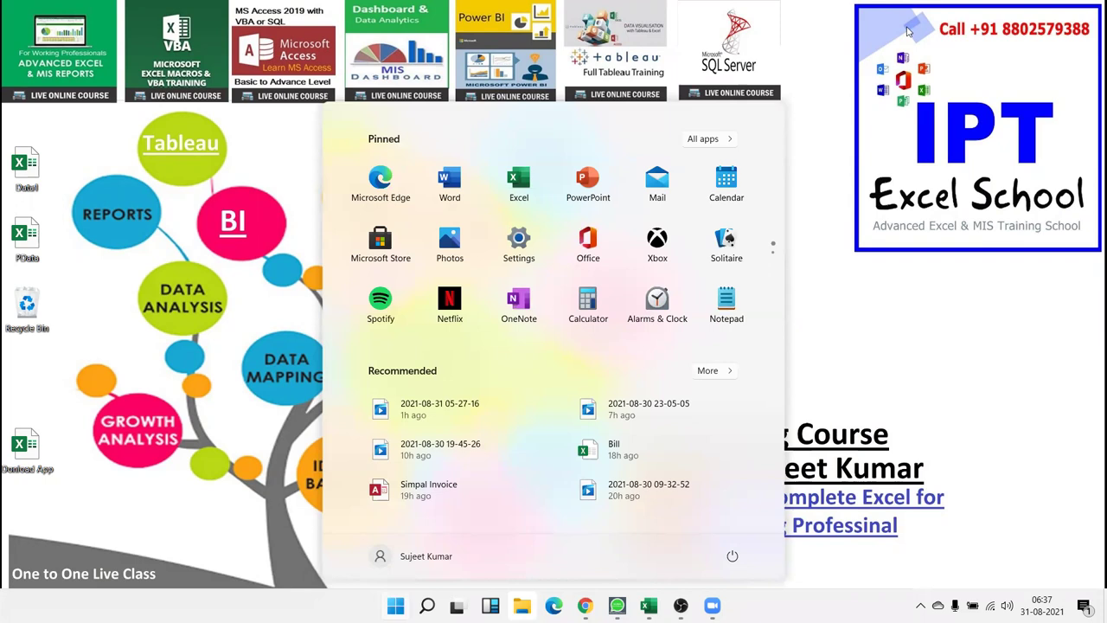
{"action": "left_click", "coordinate": [512, 178]}
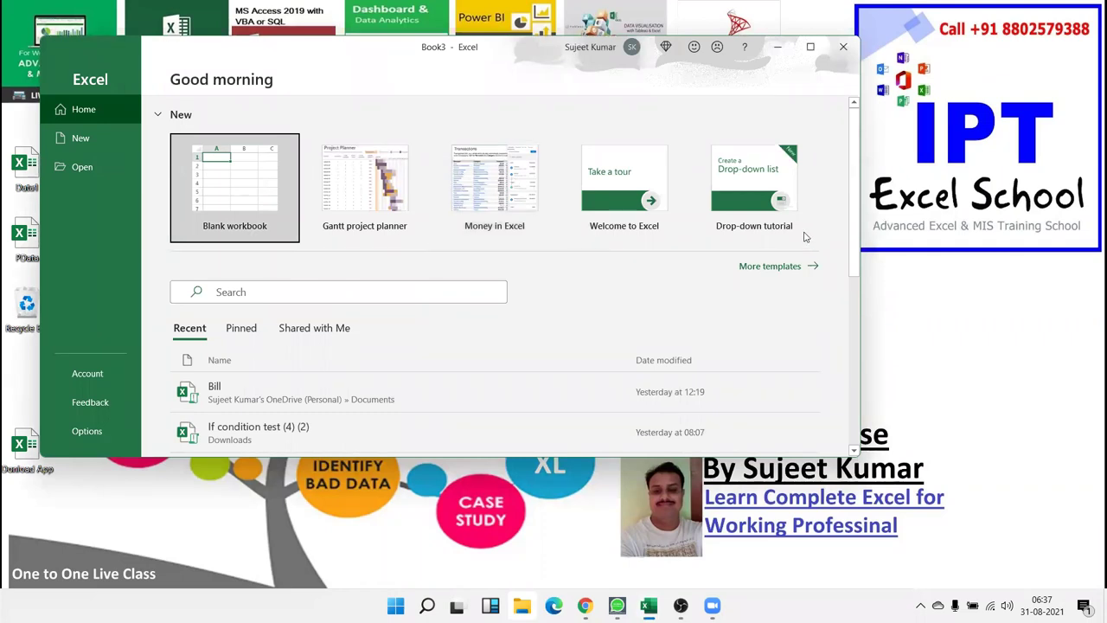
{"action": "left_click", "coordinate": [243, 179]}
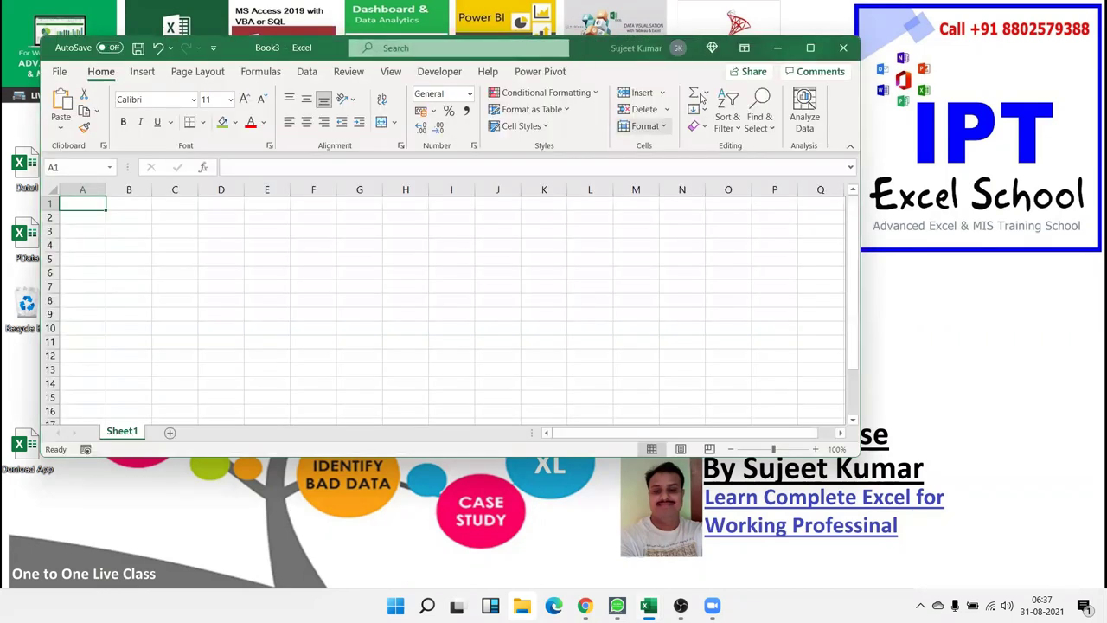
{"action": "left_click", "coordinate": [809, 45]}
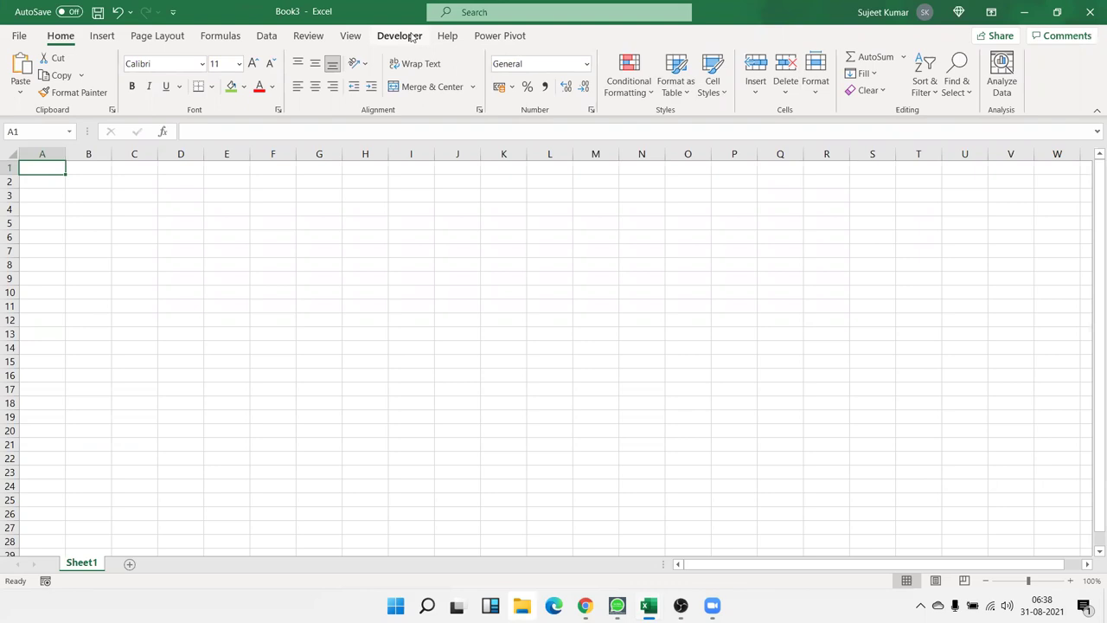
Show the Developer tab and check its setting under Options > Customize Ribbon without changing anything
{"action": "left_click", "coordinate": [412, 37]}
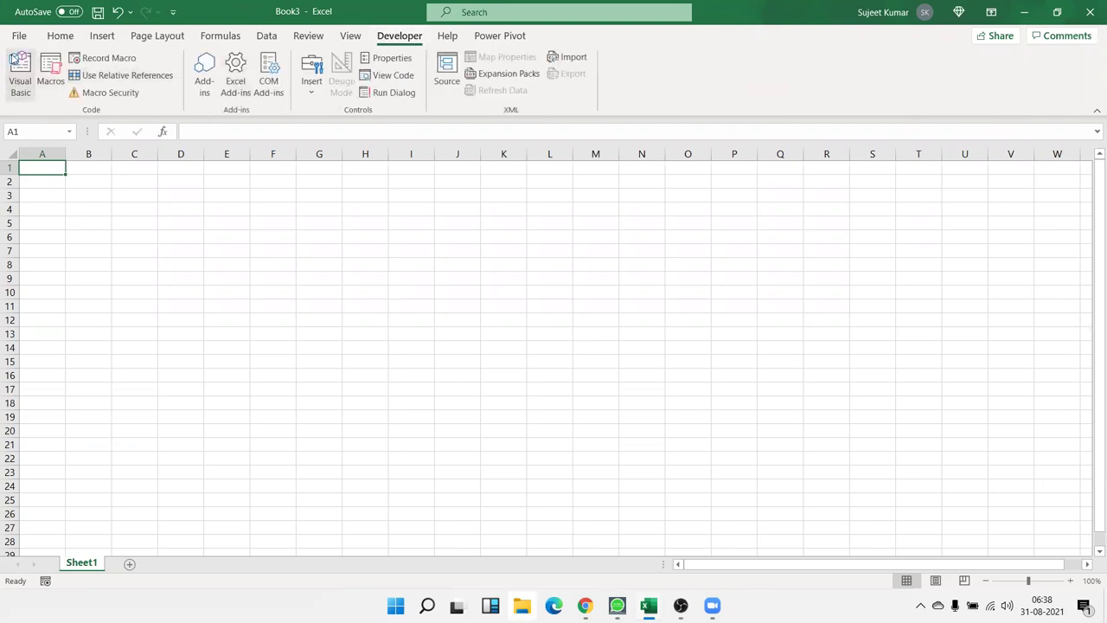
{"action": "left_click", "coordinate": [20, 36]}
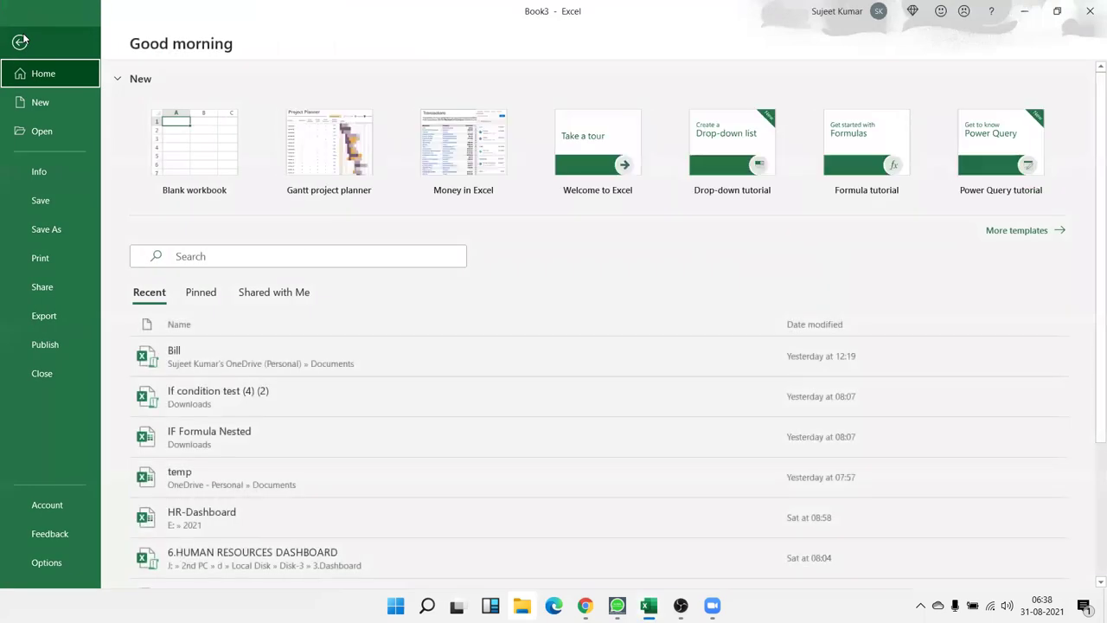
{"action": "left_click", "coordinate": [43, 563]}
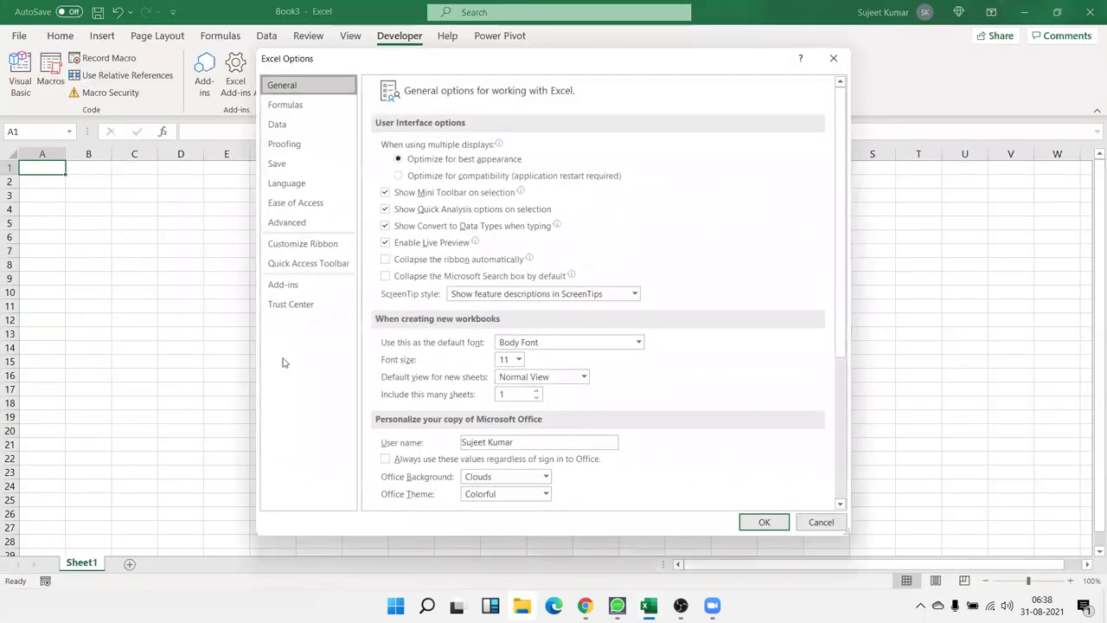
{"action": "left_click", "coordinate": [328, 252]}
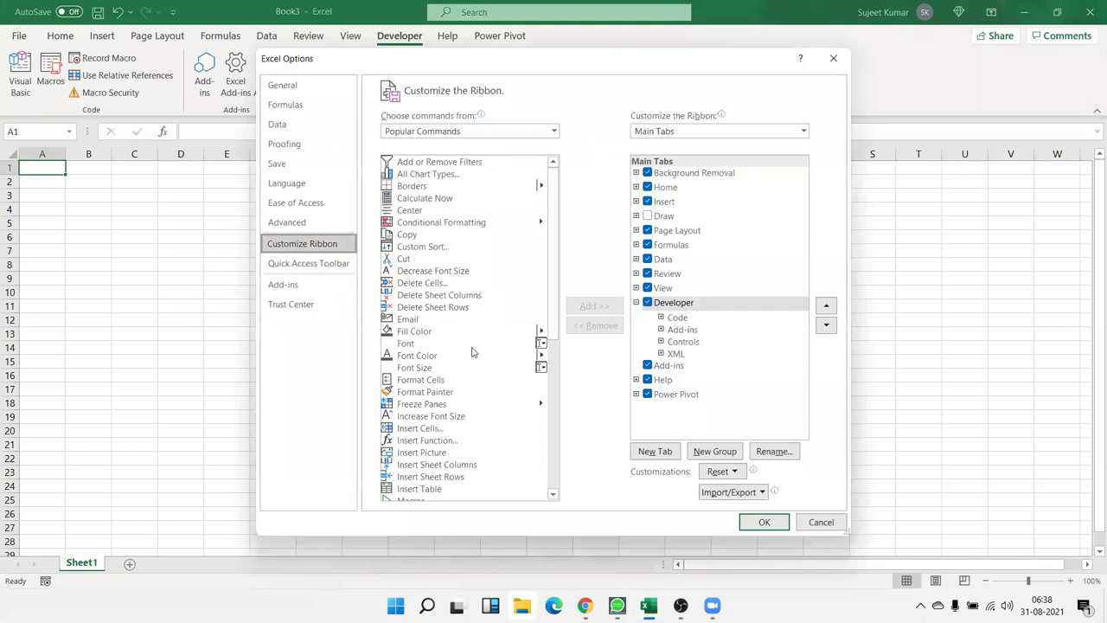
{"action": "left_click", "coordinate": [636, 303]}
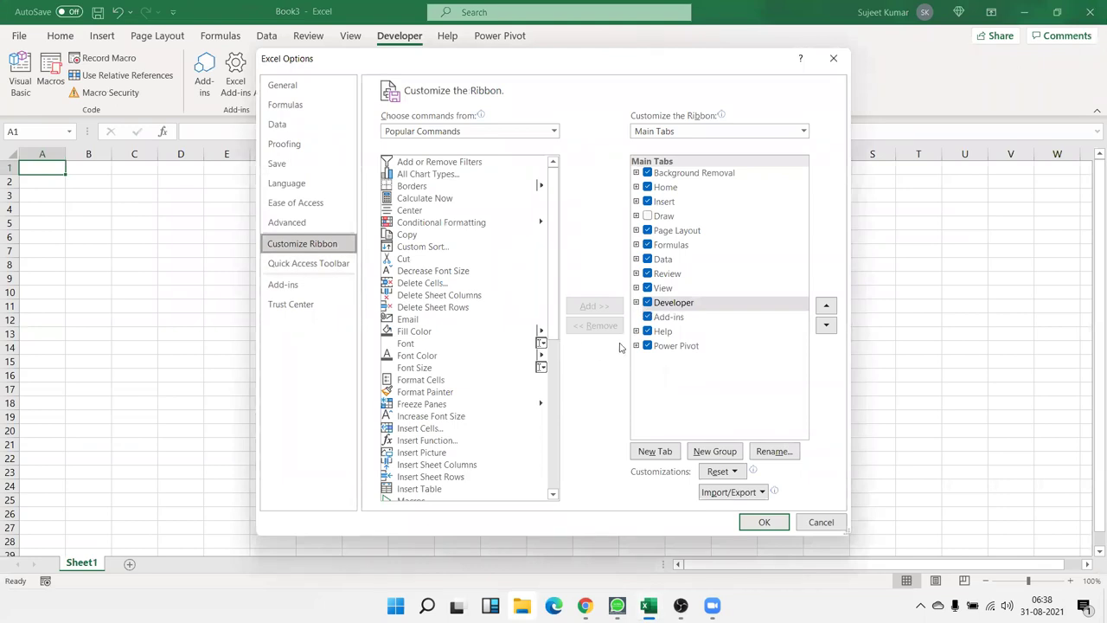
{"action": "left_click", "coordinate": [285, 85]}
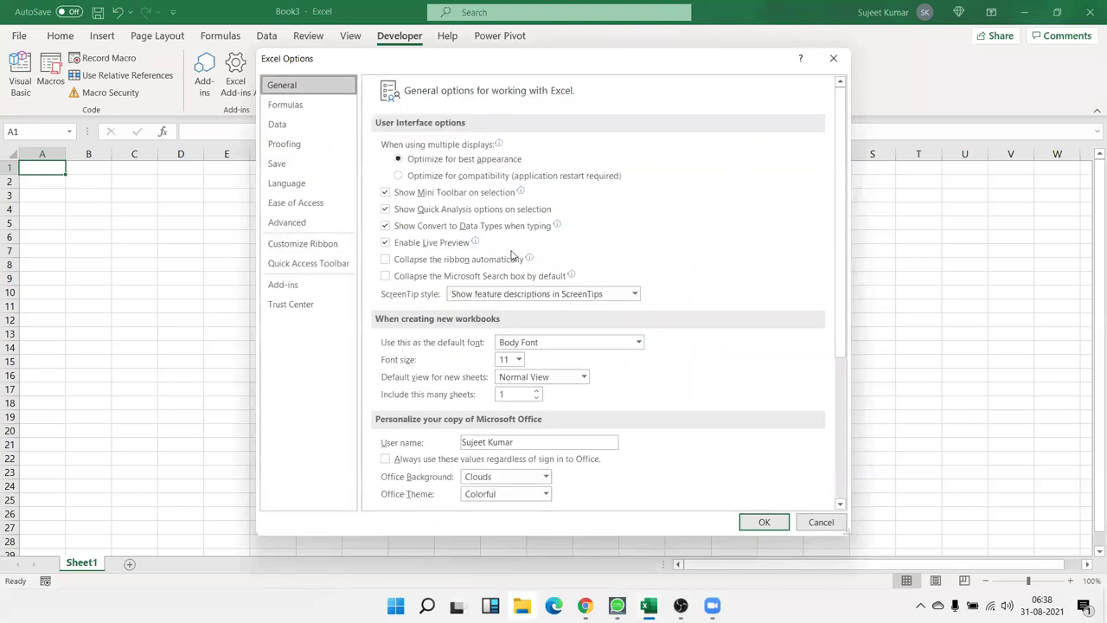
{"action": "left_click", "coordinate": [833, 59]}
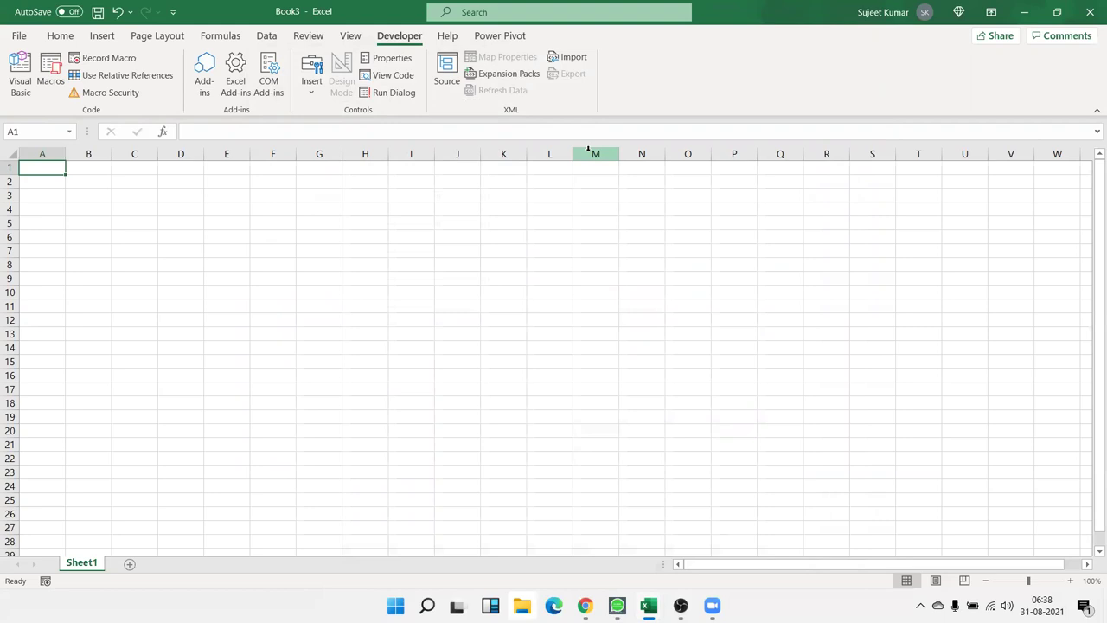
{"action": "left_click", "coordinate": [123, 93]}
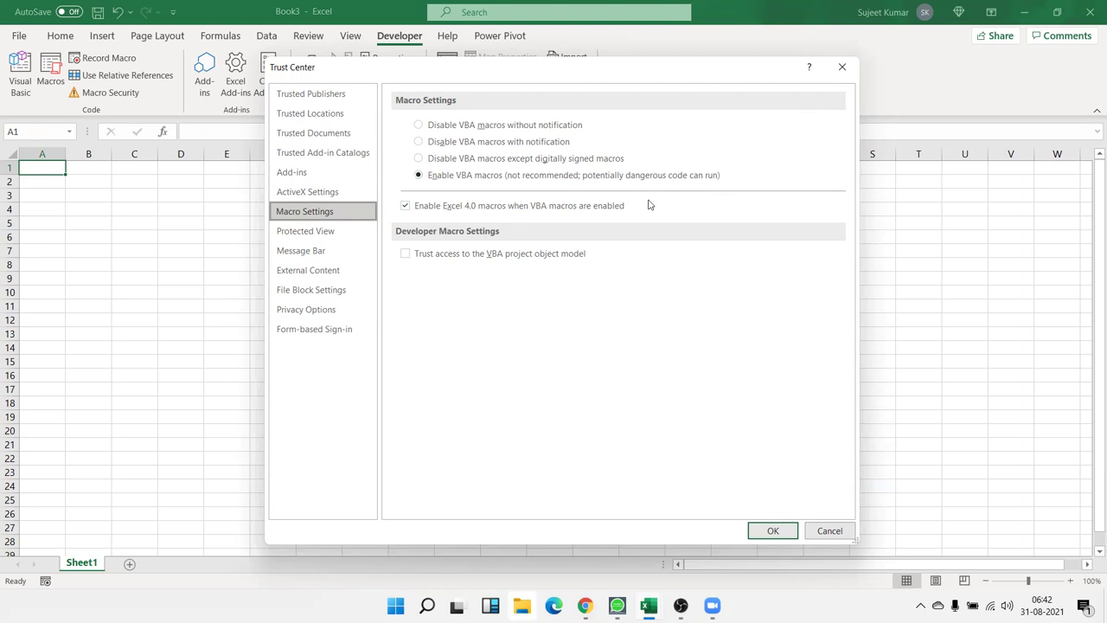
Close the macro security settings, show the desktop and open File Explorer
{"action": "left_click", "coordinate": [842, 66]}
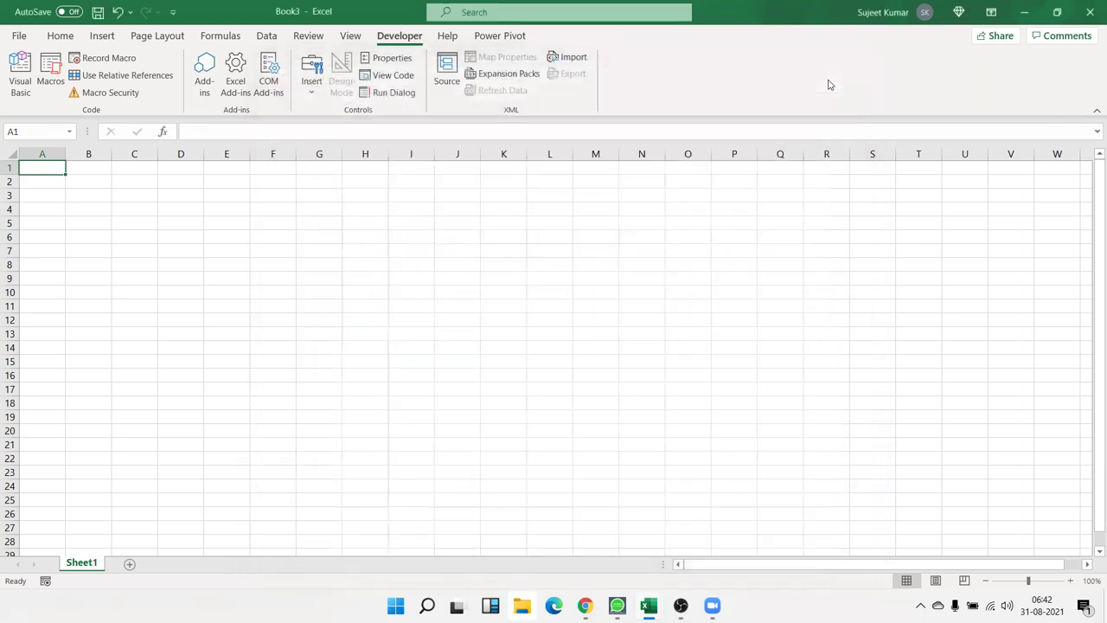
{"action": "key", "text": "super+d"}
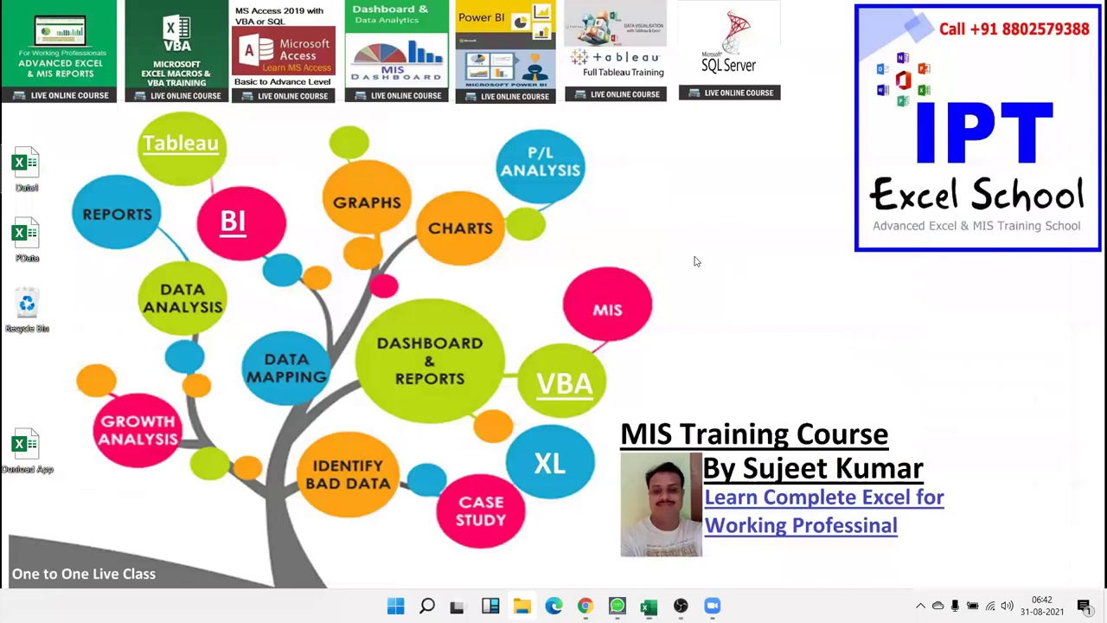
{"action": "right_click", "coordinate": [693, 253]}
{"action": "left_click", "coordinate": [726, 294]}
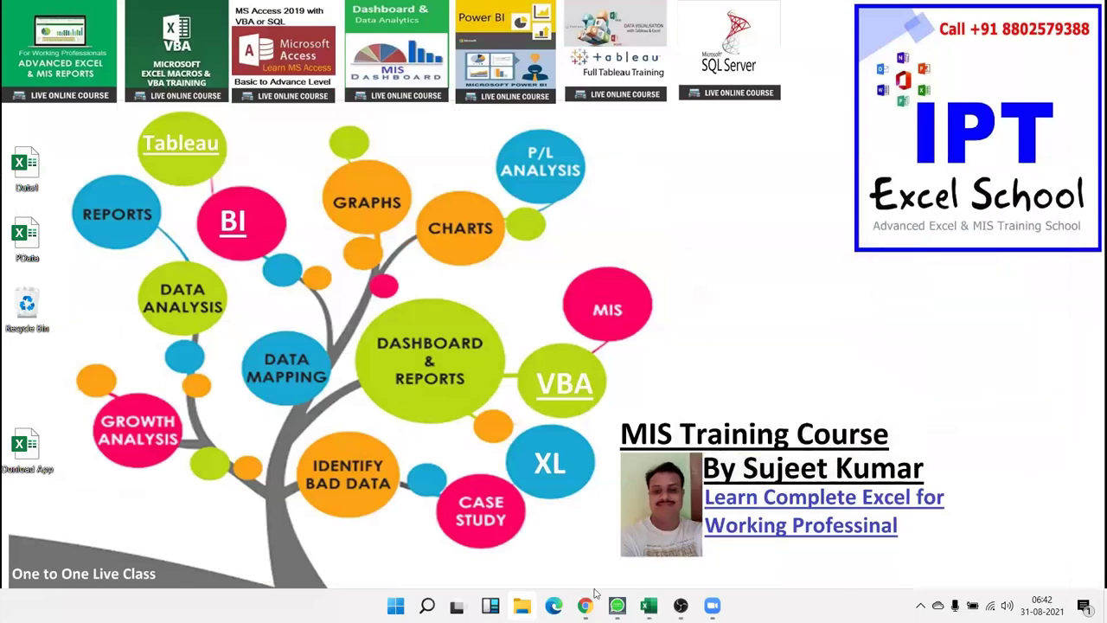
{"action": "left_click", "coordinate": [529, 598]}
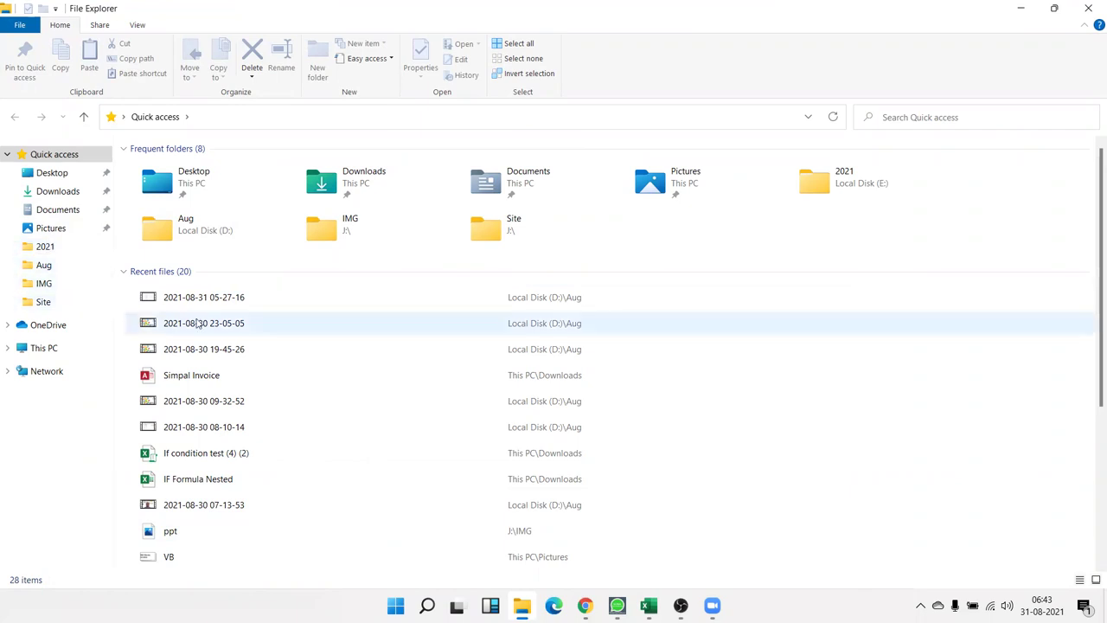
View Documents as large icons, select a few workbooks, then go to the Downloads folder
{"action": "left_click", "coordinate": [61, 210]}
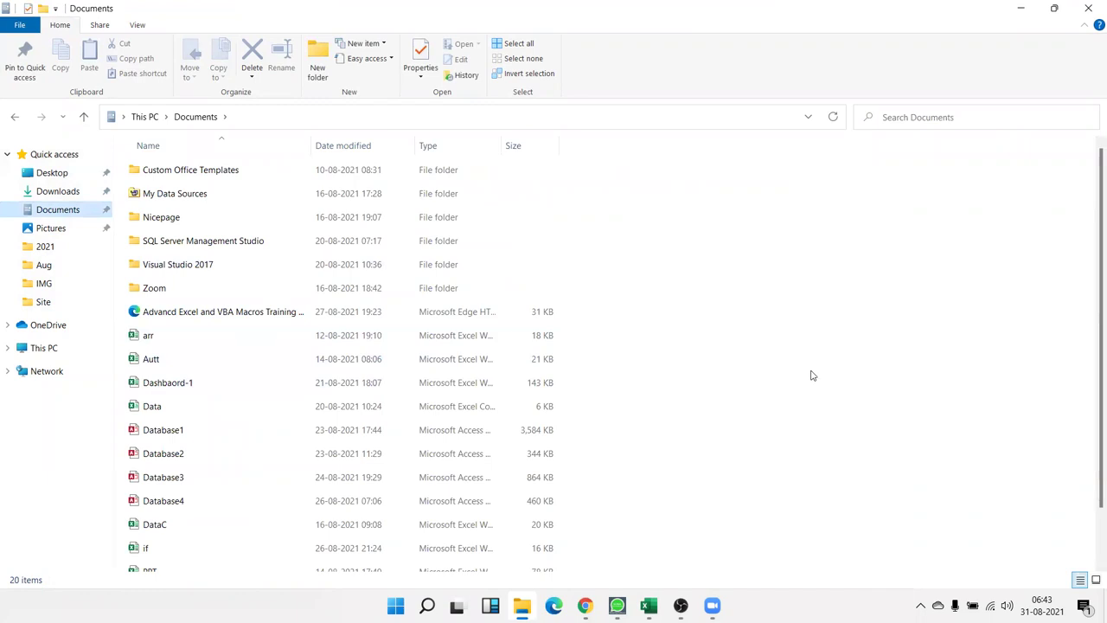
{"action": "left_click", "coordinate": [110, 30]}
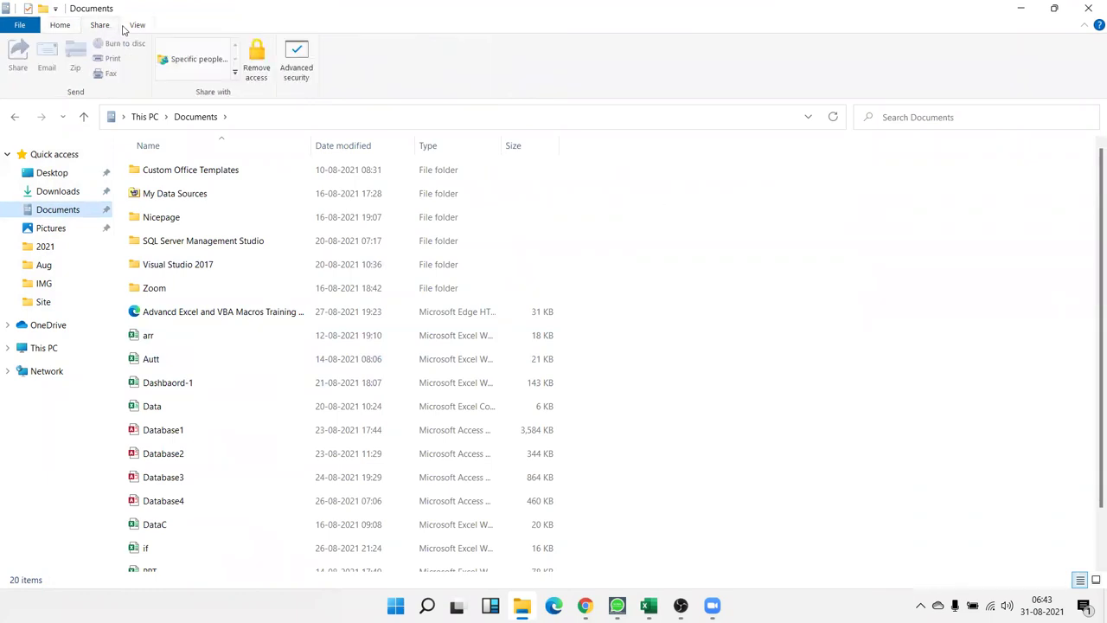
{"action": "left_click", "coordinate": [135, 26]}
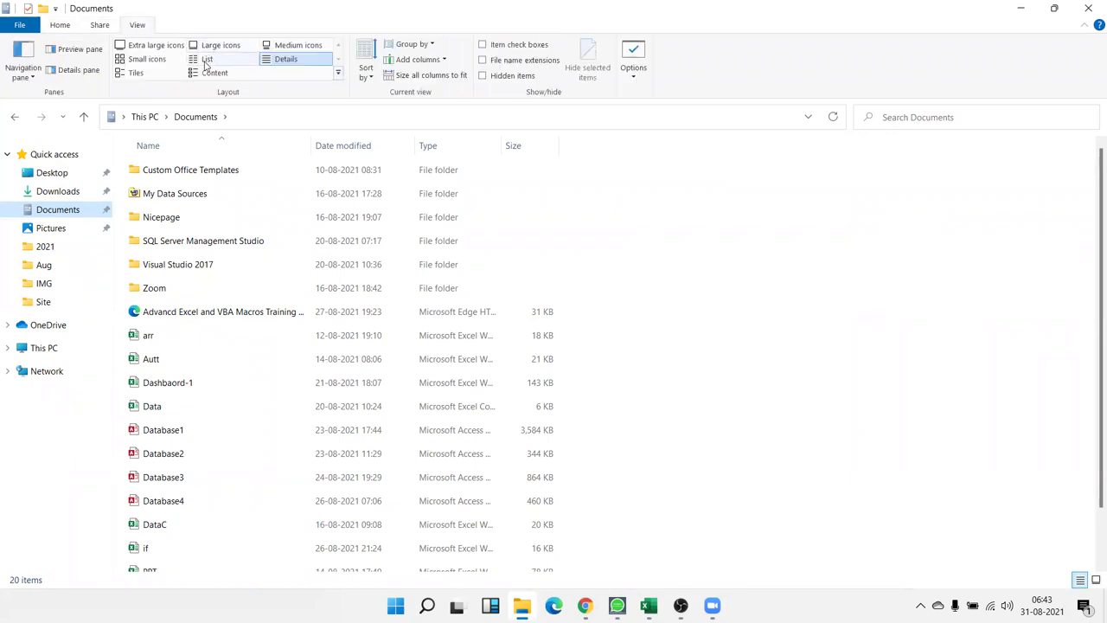
{"action": "left_click", "coordinate": [194, 46]}
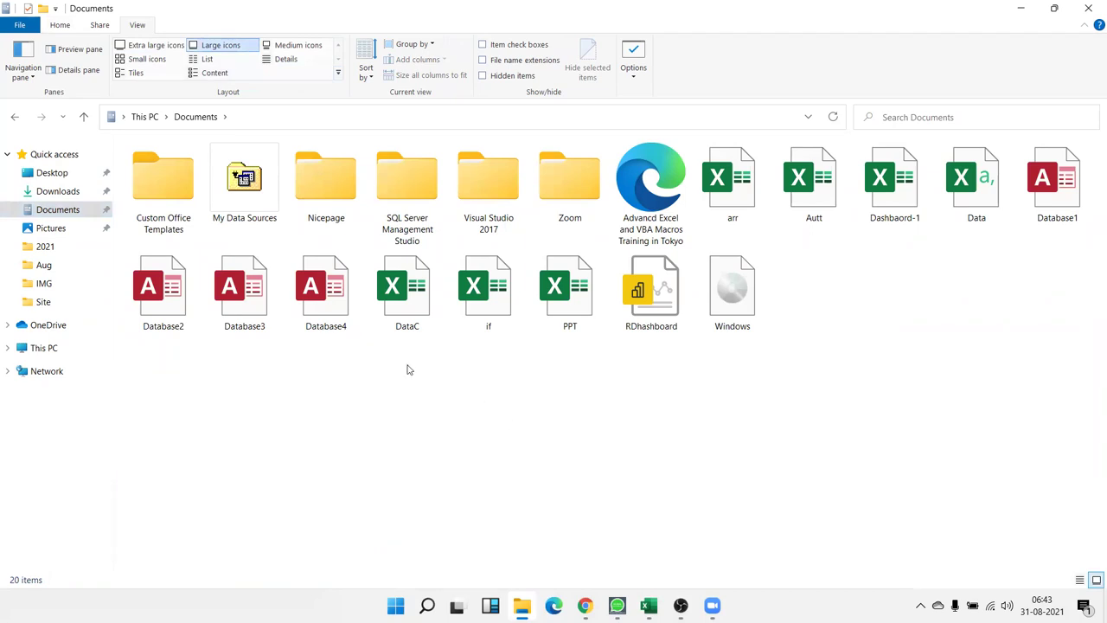
{"action": "left_click_drag", "start_coordinate": [402, 361], "coordinate": [609, 304]}
{"action": "mouse_move", "coordinate": [749, 230]}
{"action": "left_mouse_down"}
{"action": "mouse_move", "coordinate": [969, 249]}
{"action": "mouse_move", "coordinate": [940, 143]}
{"action": "left_mouse_up"}
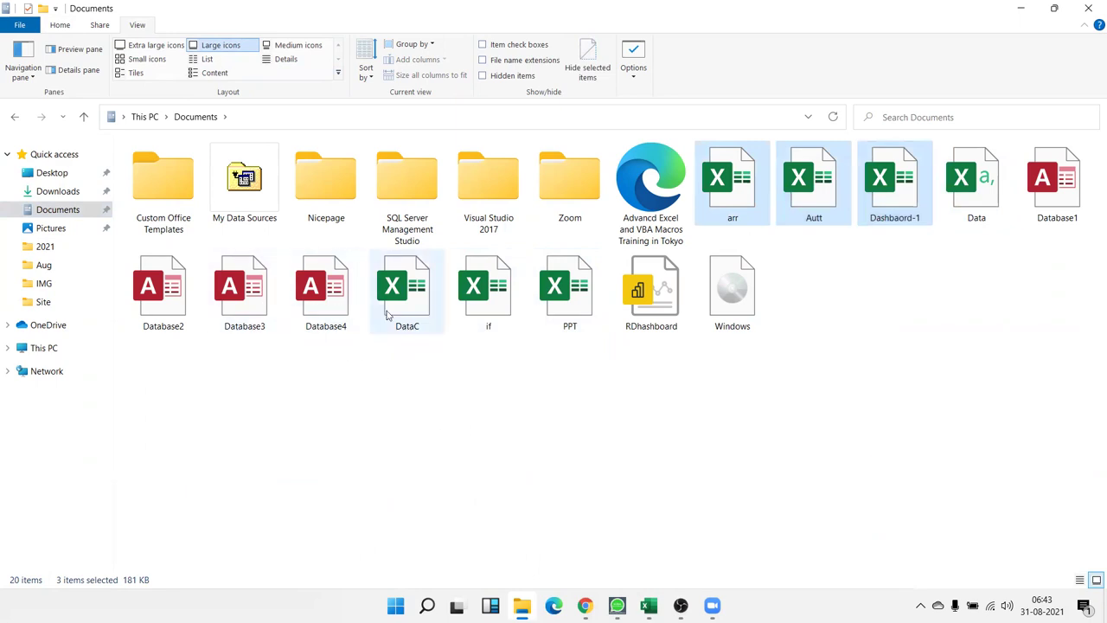
{"action": "left_click", "coordinate": [78, 192]}
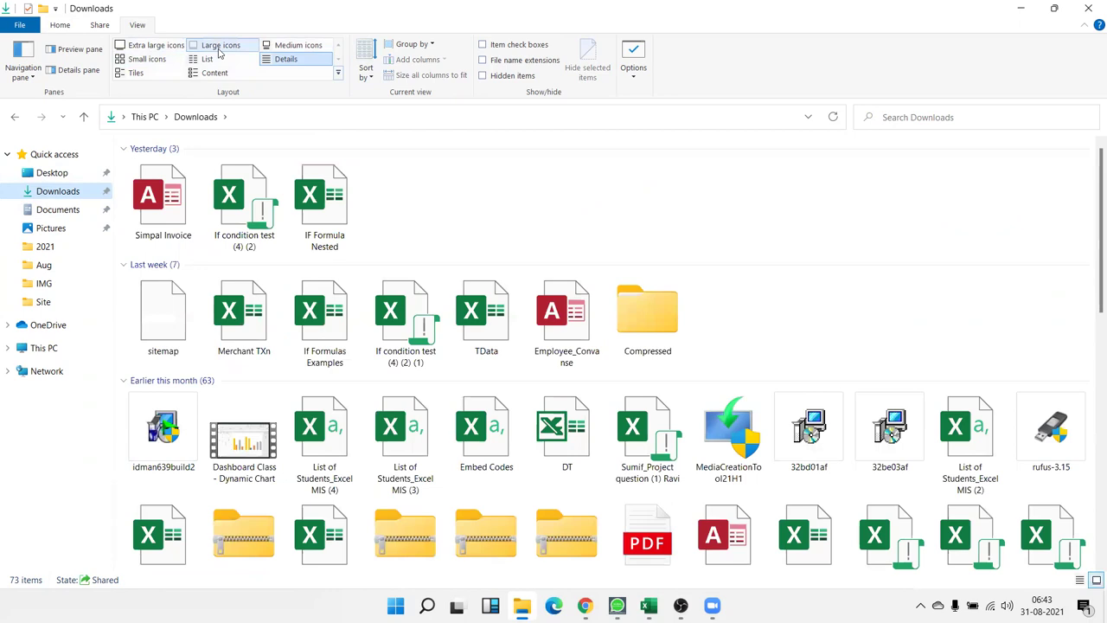
{"action": "left_click", "coordinate": [216, 45]}
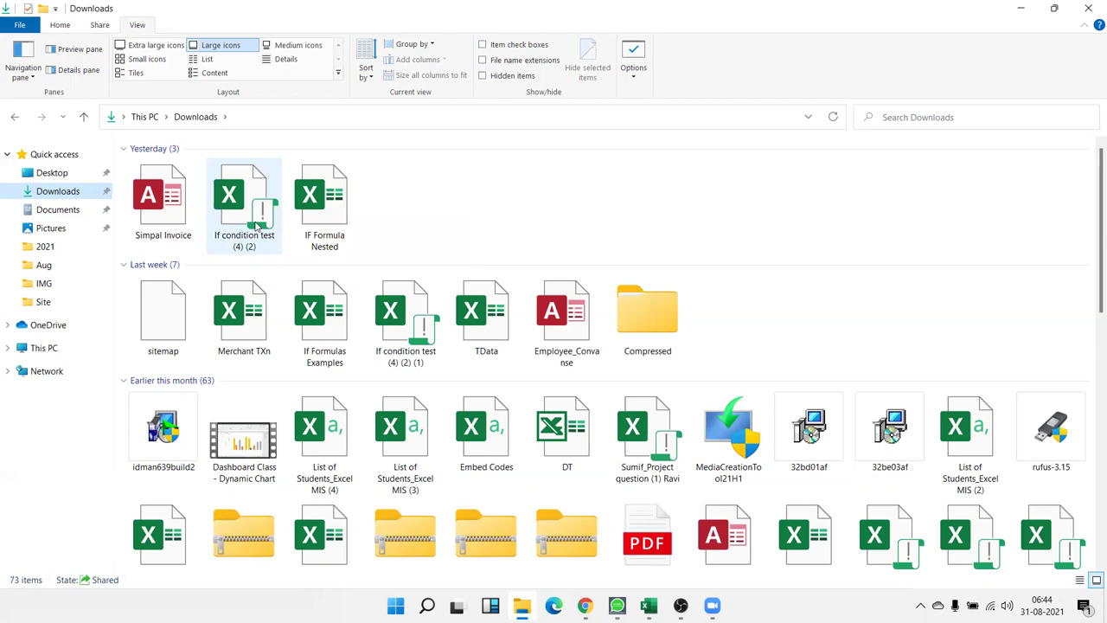
{"action": "scroll", "coordinate": [921, 454], "scroll_direction": "down", "scroll_amount": 10}
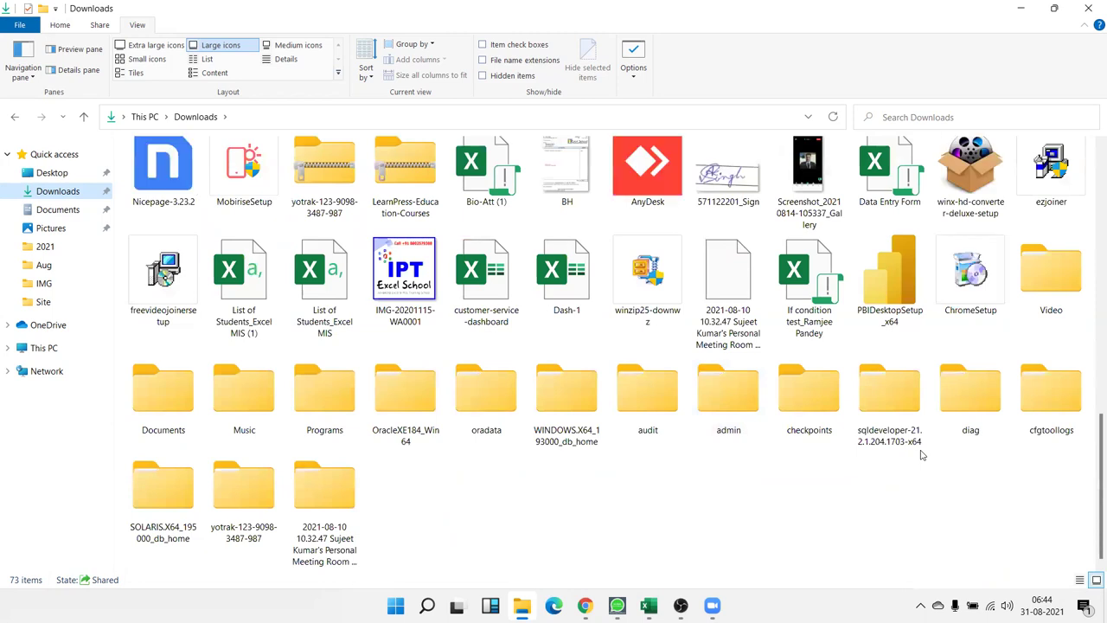
{"action": "scroll", "coordinate": [457, 244], "scroll_direction": "up", "scroll_amount": 10}
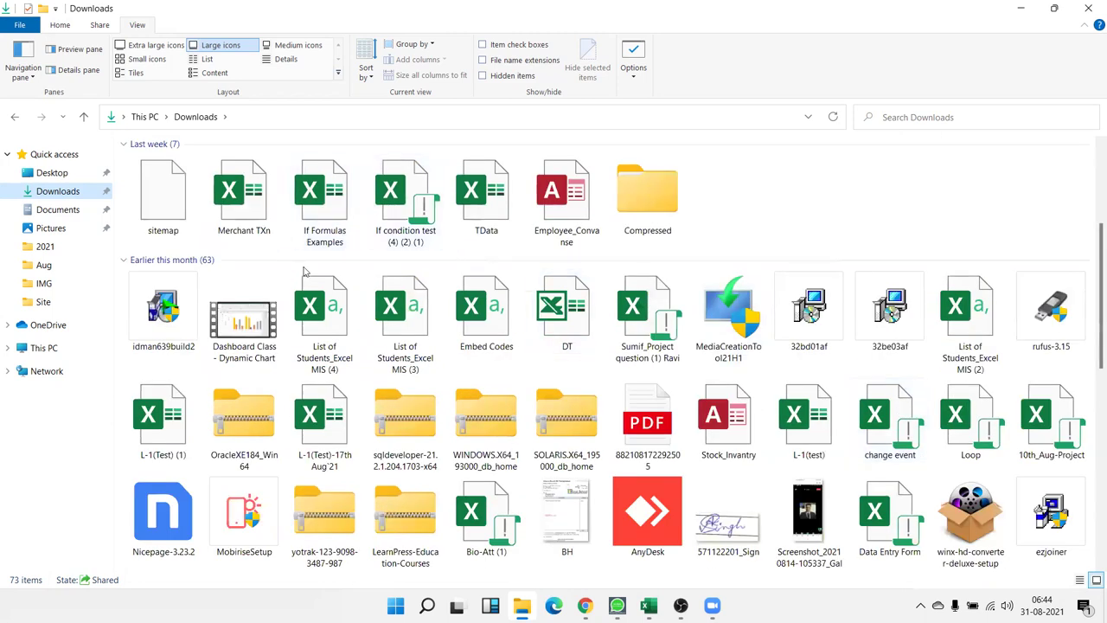
{"action": "scroll", "coordinate": [302, 268], "scroll_direction": "up", "scroll_amount": 3}
Open If condition test (4) (2) and choose Excel Add-in as the Save As type
{"action": "double_click", "coordinate": [264, 234]}
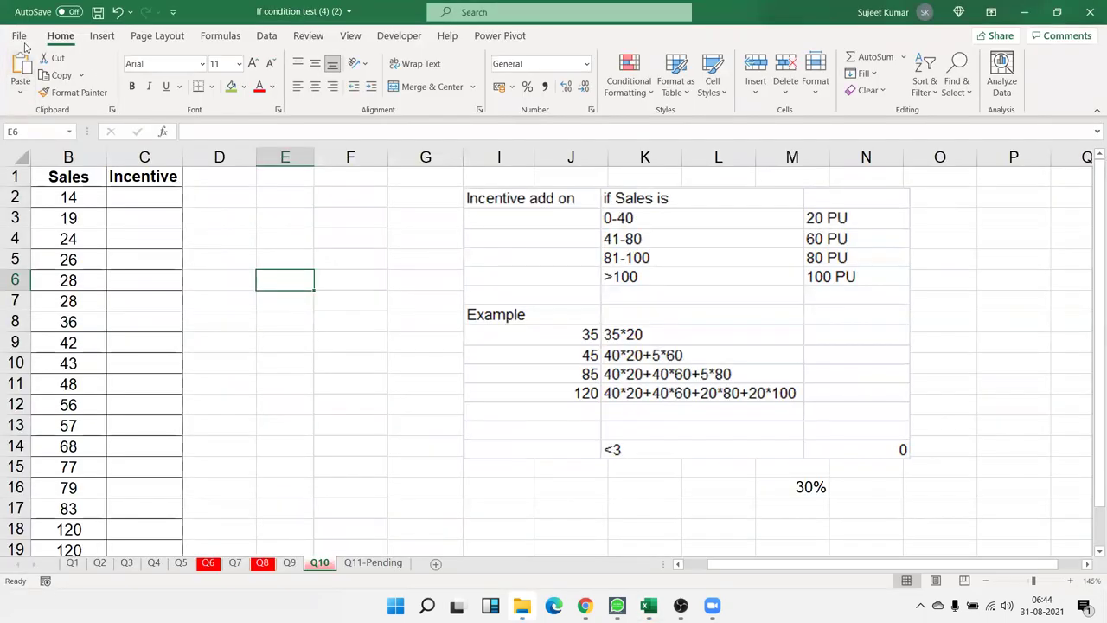
{"action": "left_click", "coordinate": [19, 36]}
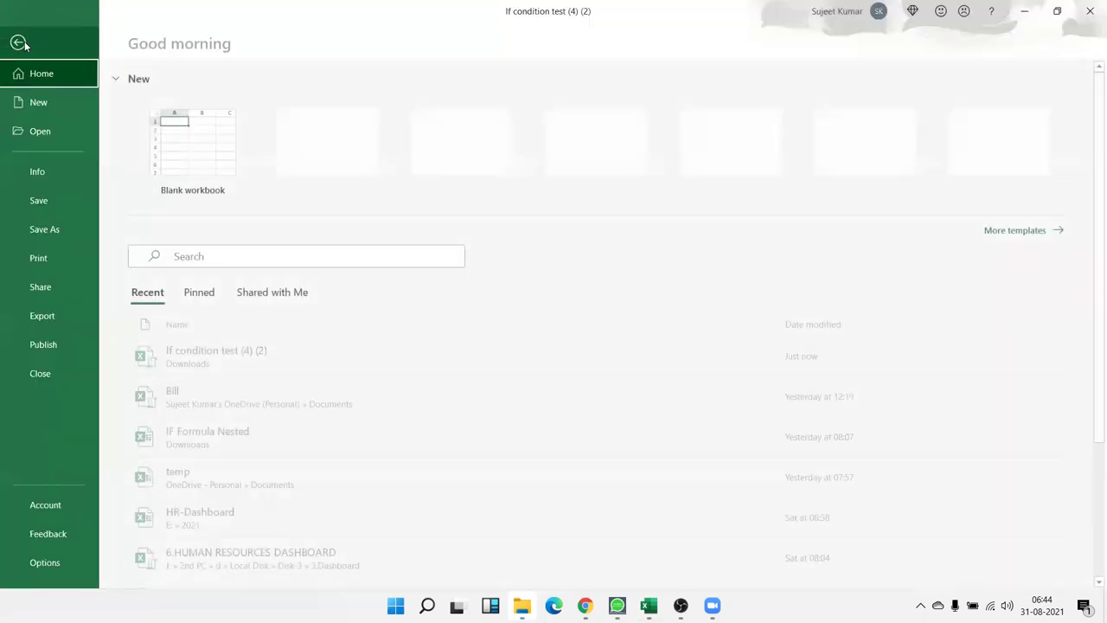
{"action": "left_click", "coordinate": [70, 247]}
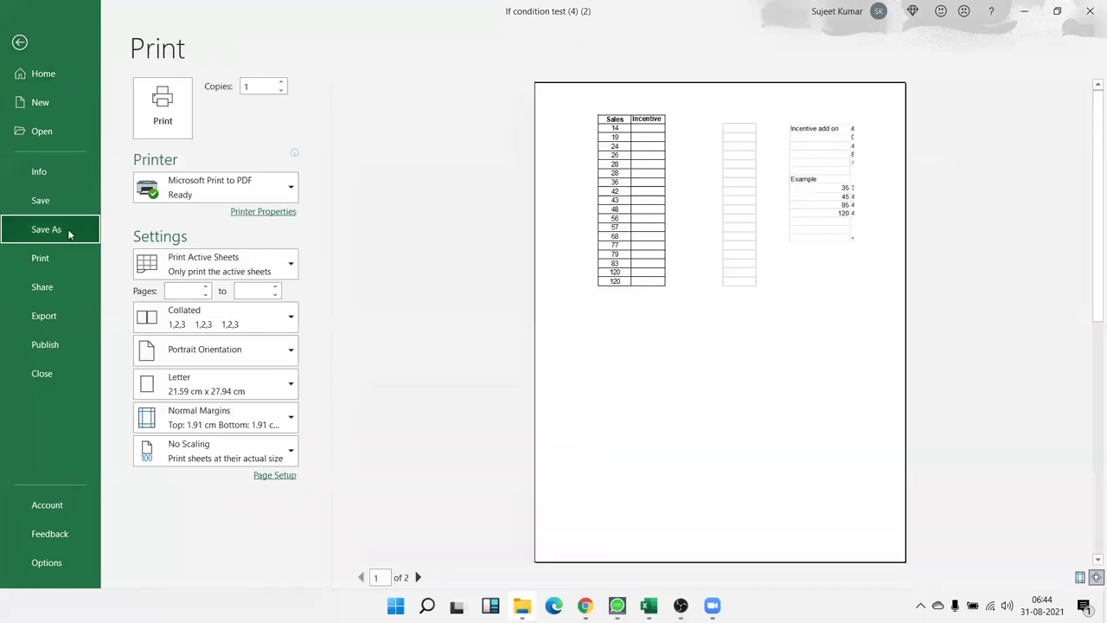
{"action": "left_click", "coordinate": [67, 228]}
{"action": "left_click", "coordinate": [219, 291]}
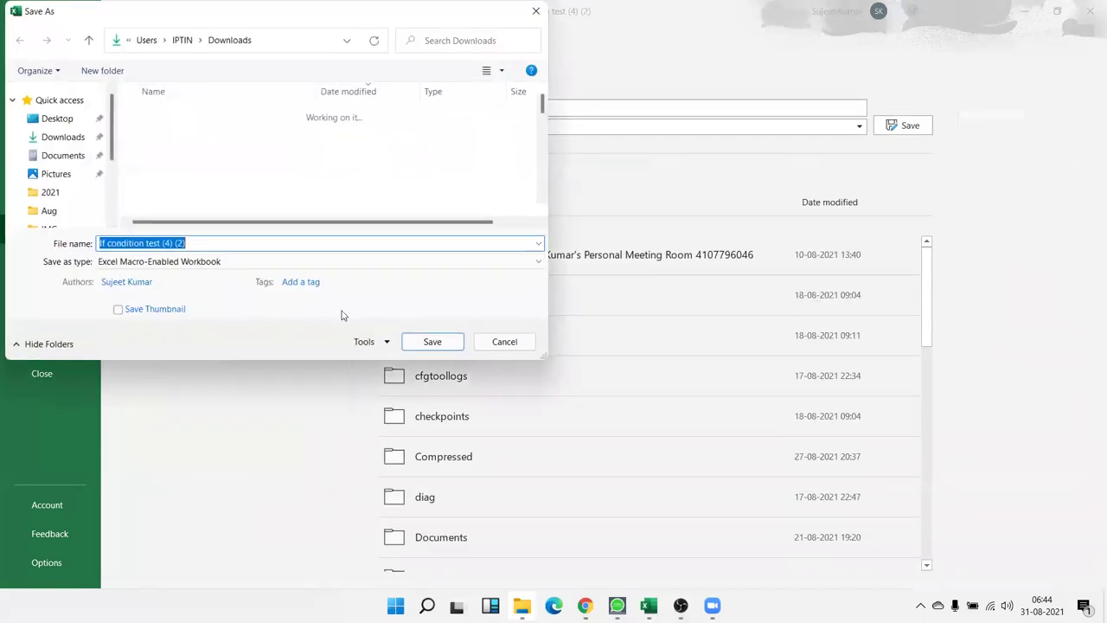
{"action": "left_click", "coordinate": [256, 265]}
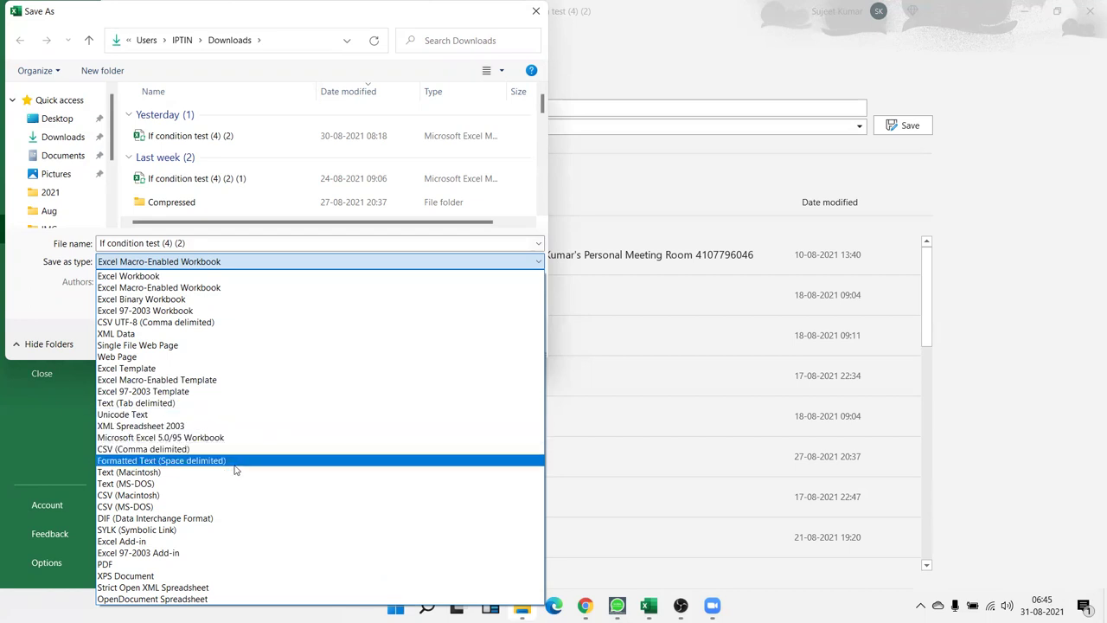
{"action": "left_click", "coordinate": [253, 543]}
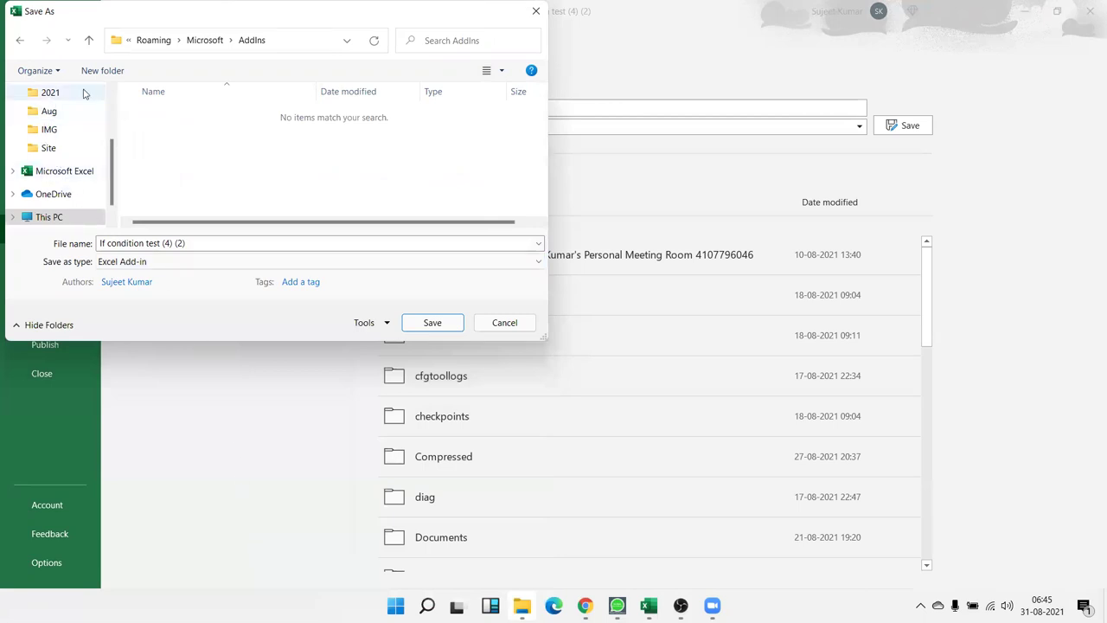
Save the add-in into the Downloads folder and minimise Excel
{"action": "scroll", "coordinate": [77, 110], "scroll_direction": "up", "scroll_amount": 3}
{"action": "left_click", "coordinate": [57, 118]}
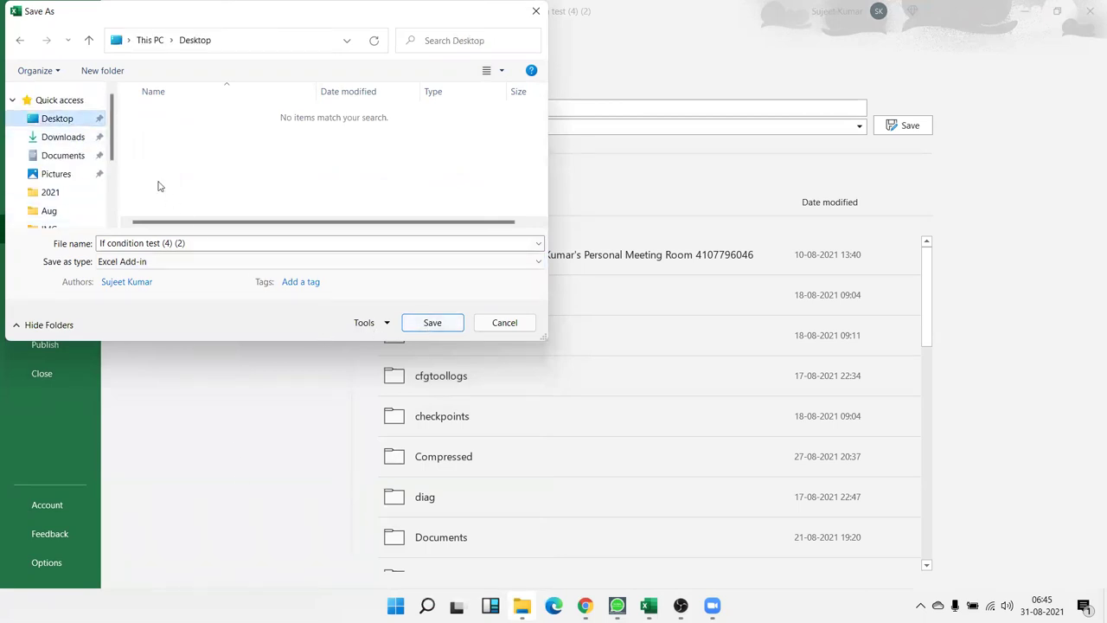
{"action": "left_click", "coordinate": [48, 139]}
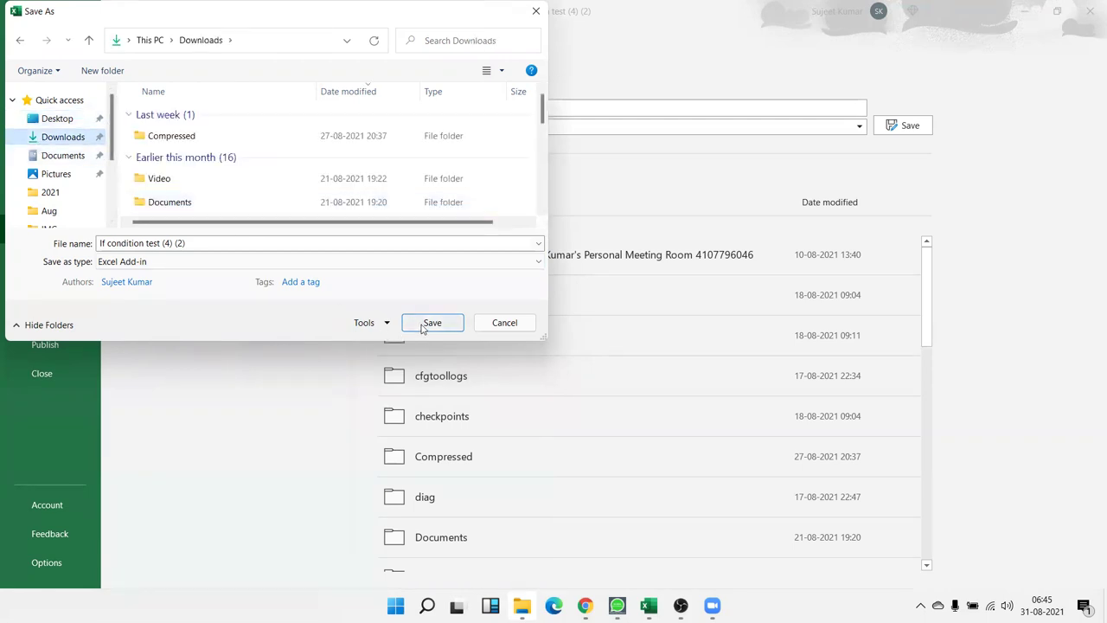
{"action": "left_click", "coordinate": [430, 322]}
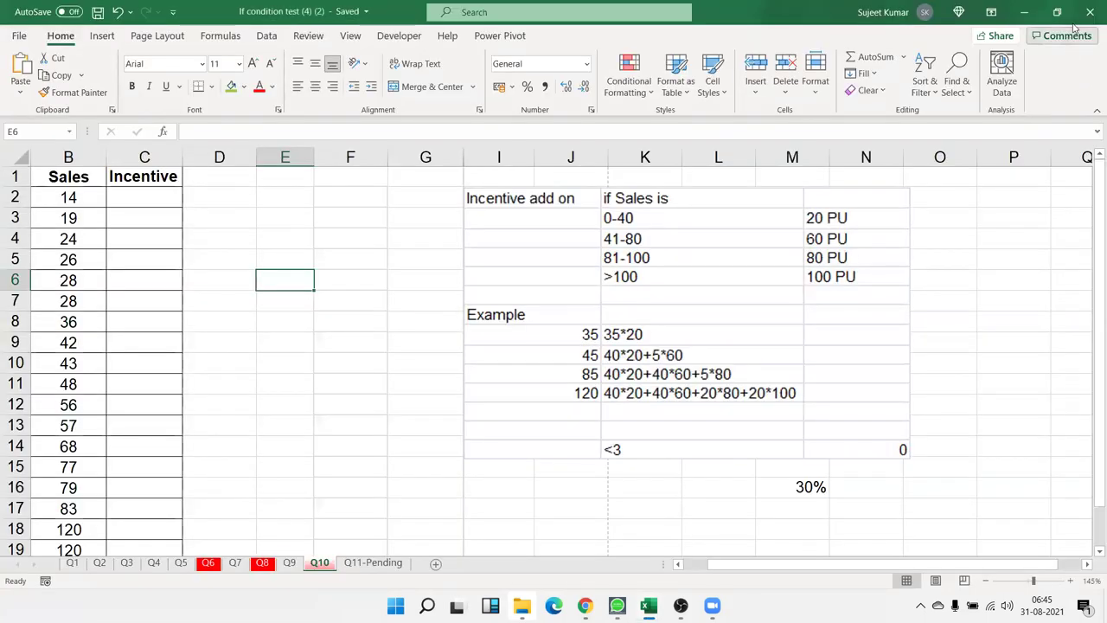
{"action": "left_click", "coordinate": [1024, 12]}
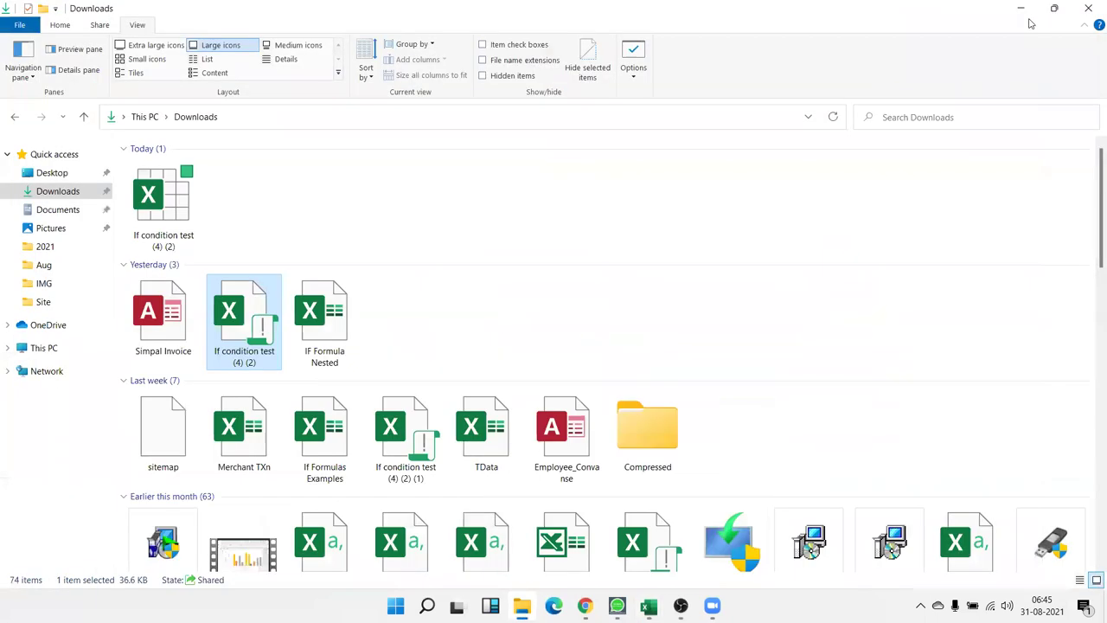
Select the new add-in file under Today in Downloads and close File Explorer
{"action": "left_click", "coordinate": [535, 241]}
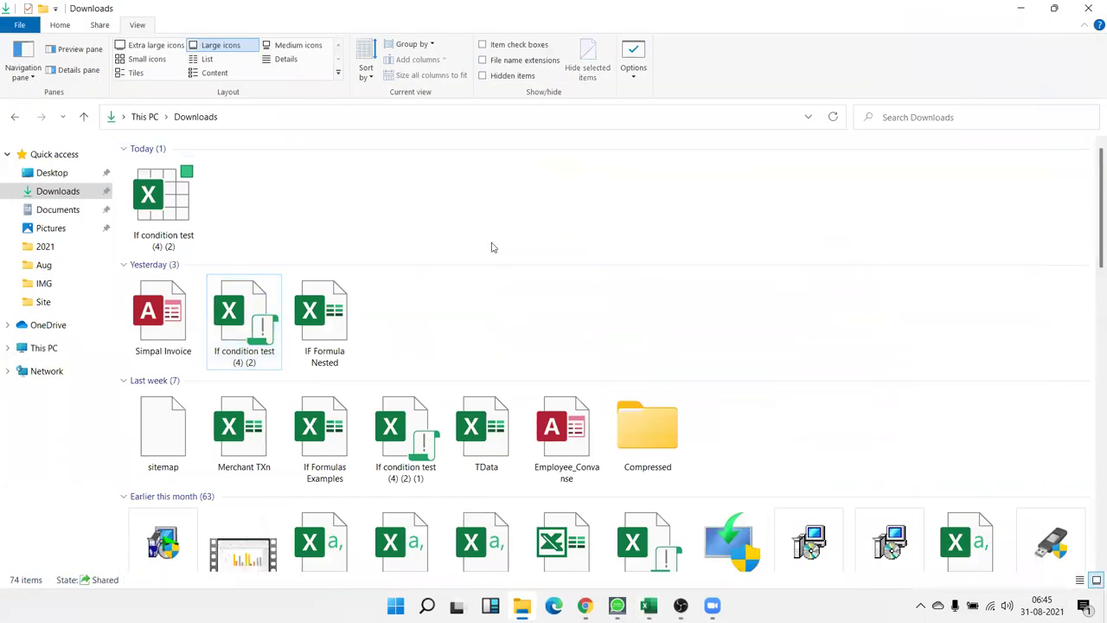
{"action": "left_click_drag", "start_coordinate": [230, 257], "coordinate": [124, 151]}
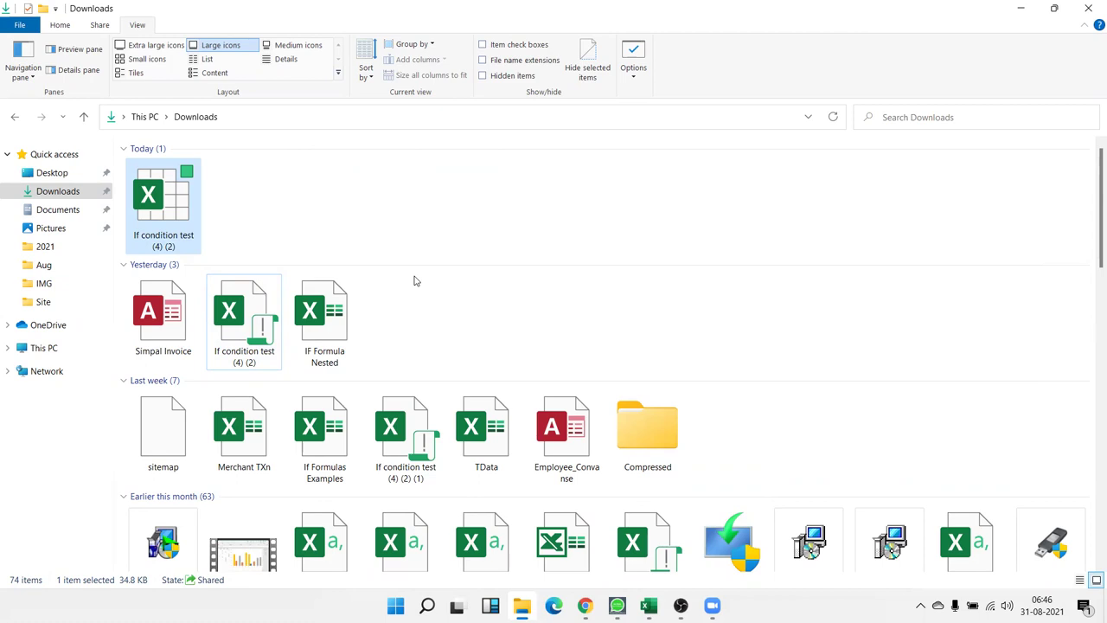
{"action": "left_click", "coordinate": [1089, 11]}
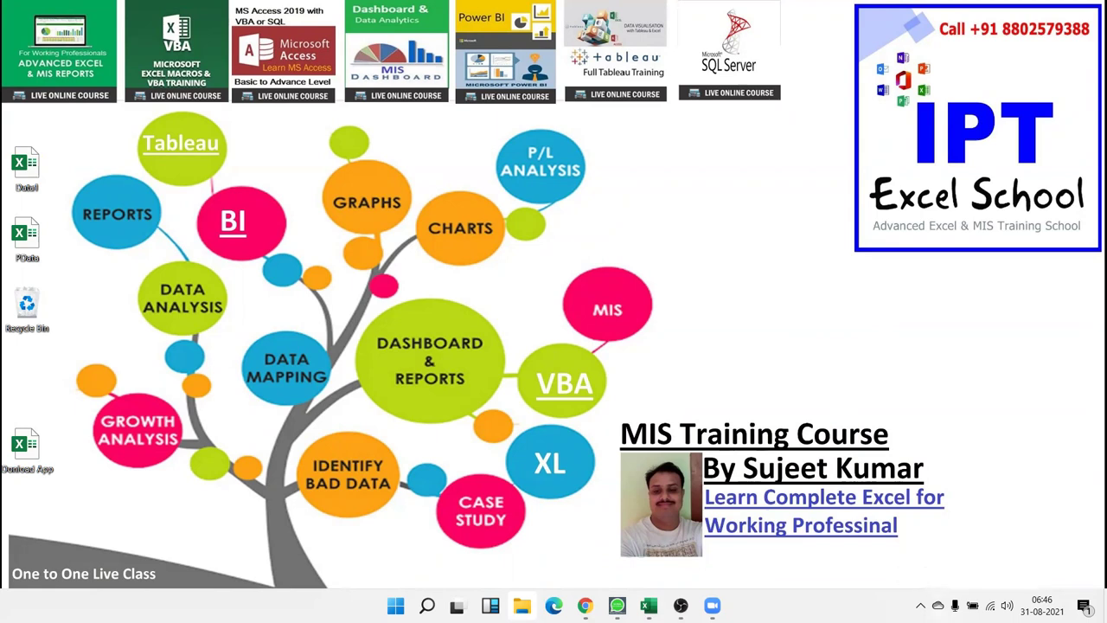
Bring back the If condition test (4) (2) workbook, select cell G3 on the Developer tab and save
{"action": "mouse_move", "coordinate": [649, 605]}
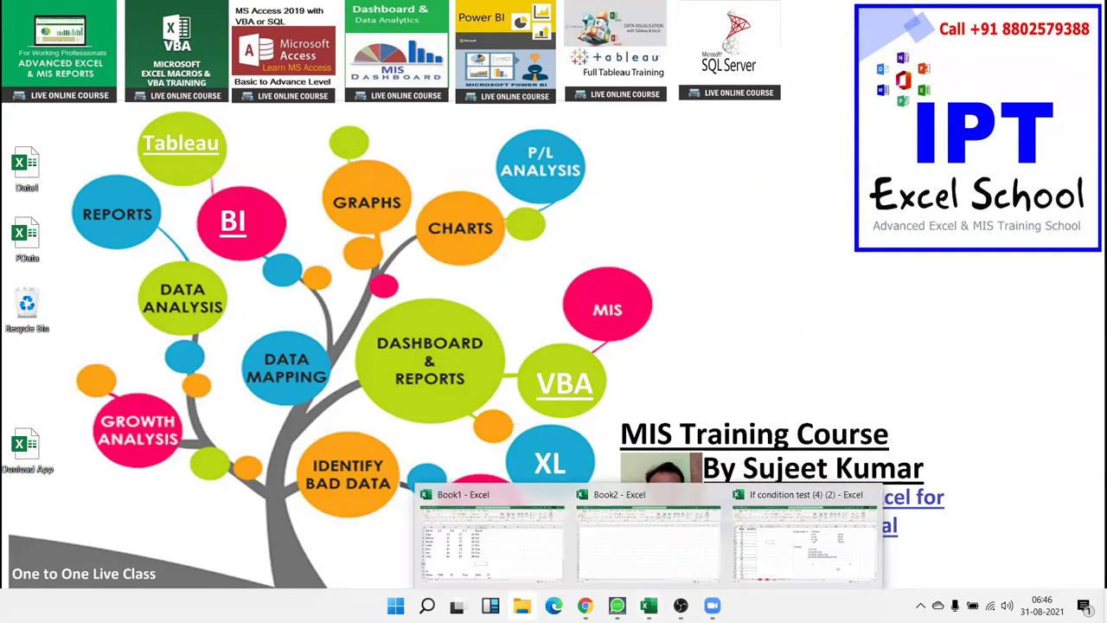
{"action": "left_click", "coordinate": [816, 549]}
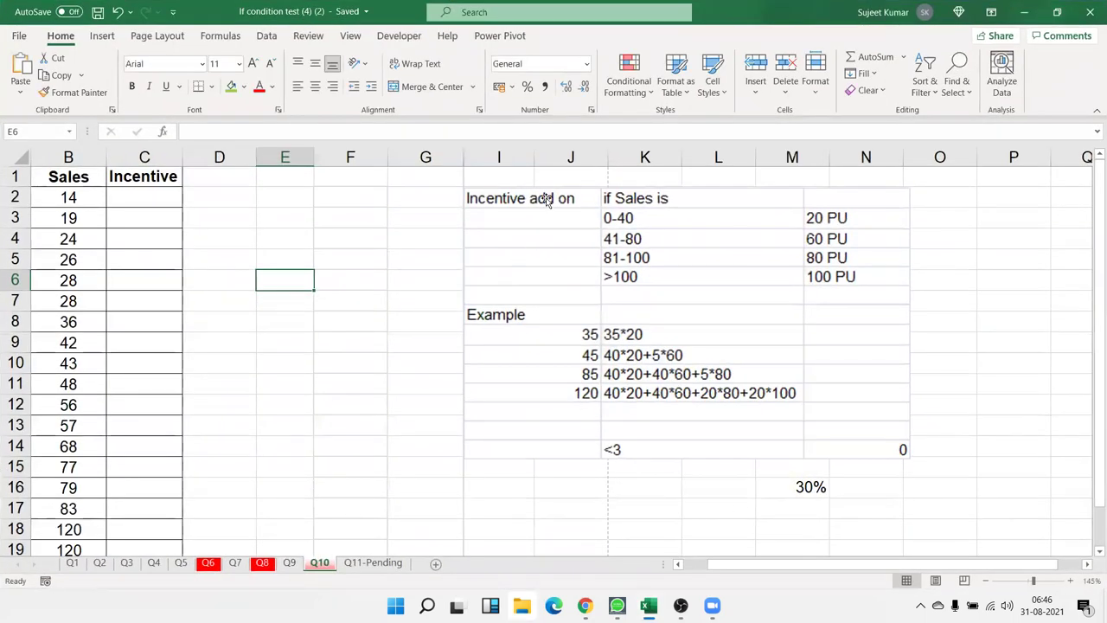
{"action": "left_click", "coordinate": [399, 36]}
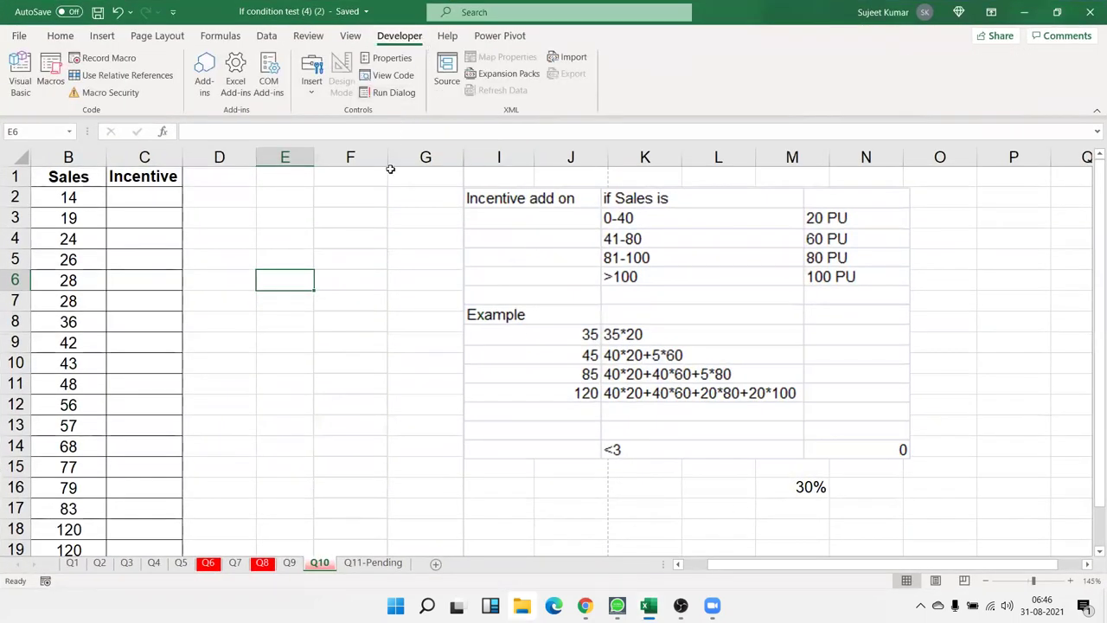
{"action": "left_click", "coordinate": [391, 221]}
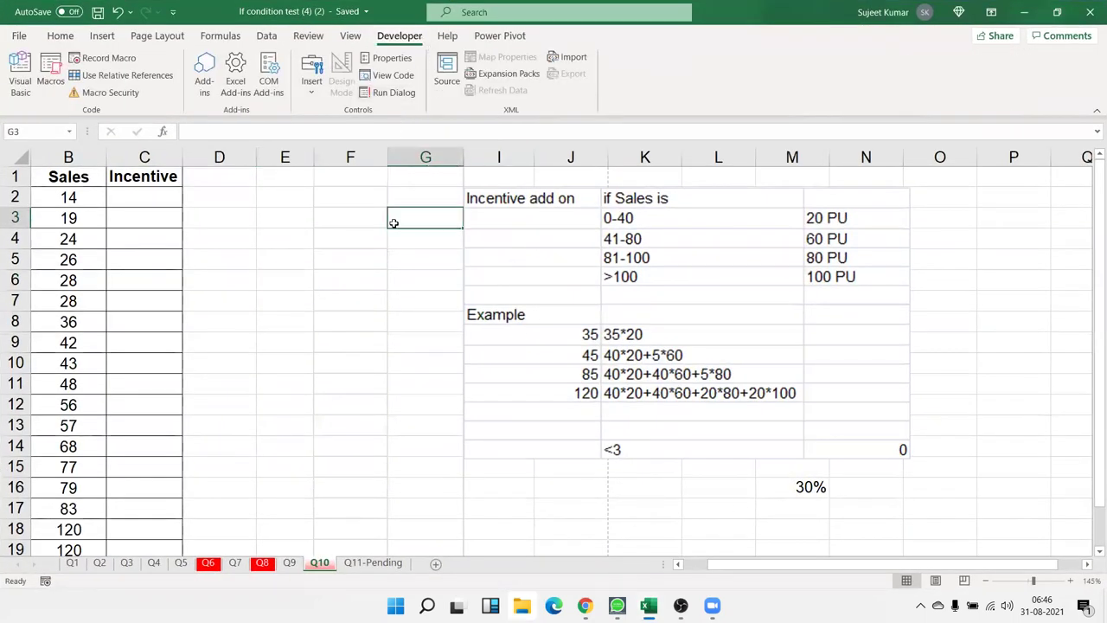
{"action": "left_click", "coordinate": [97, 14]}
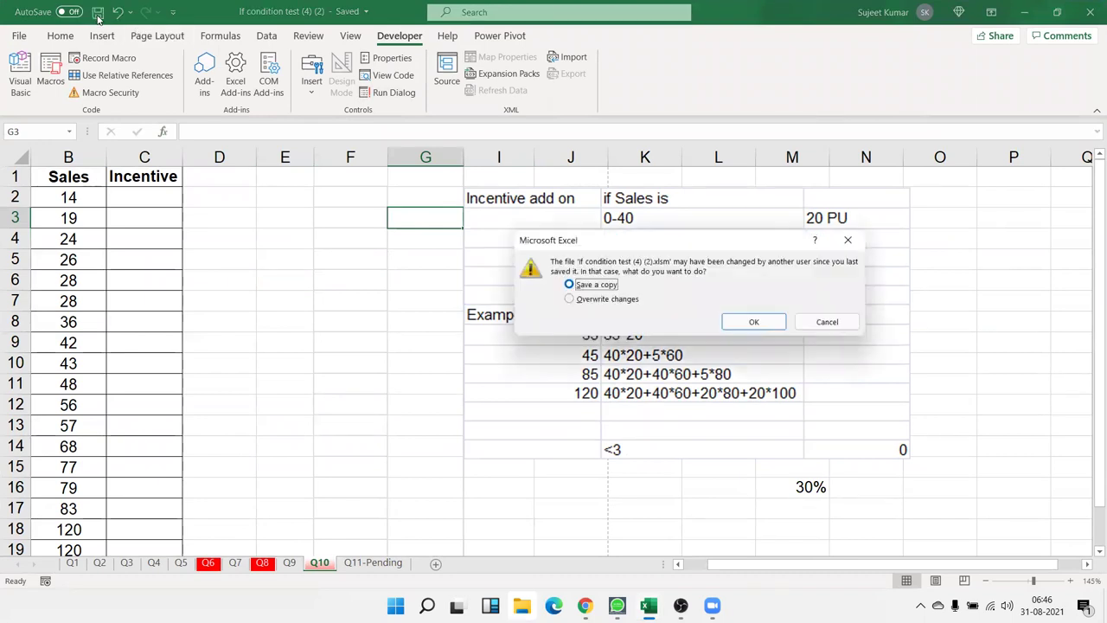
Choose to save a copy, set the type to Excel Workbook, then cancel the save
{"action": "left_click", "coordinate": [782, 324]}
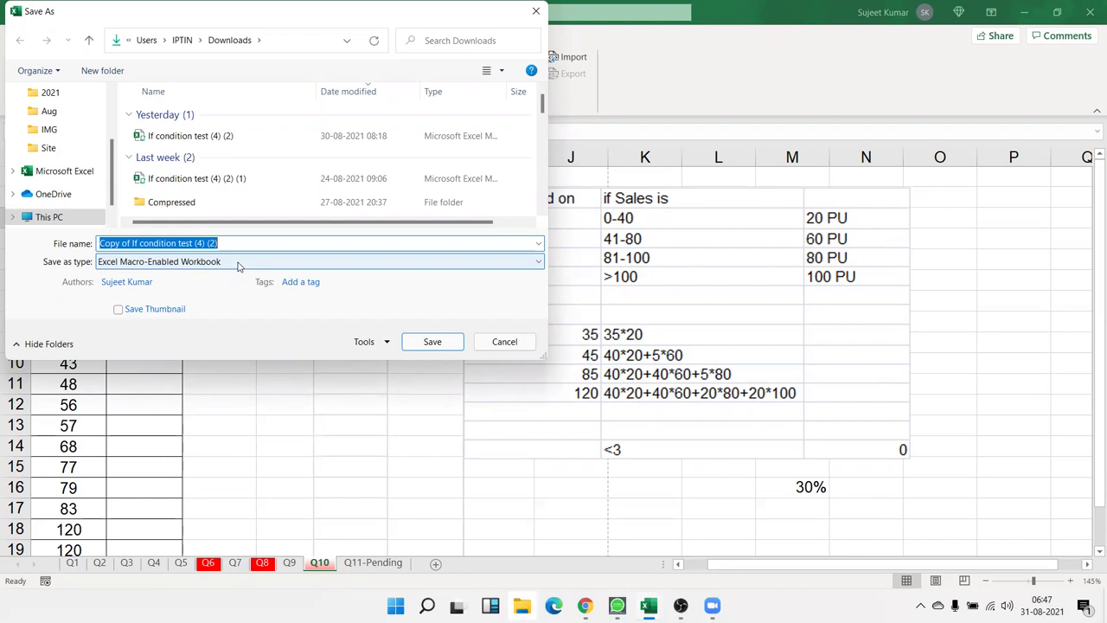
{"action": "left_click", "coordinate": [239, 263]}
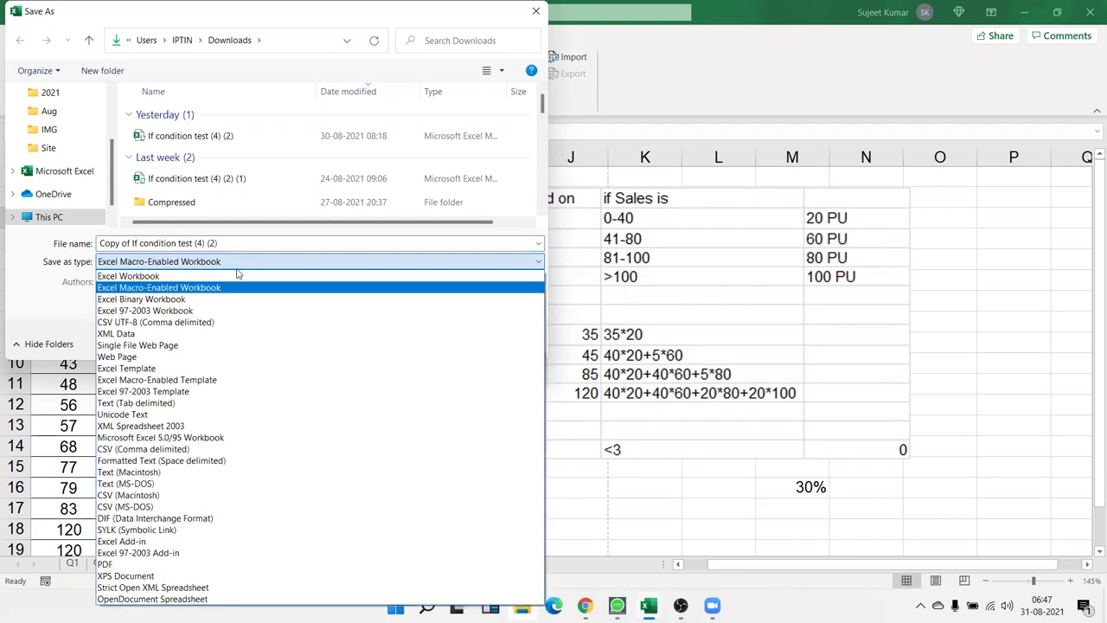
{"action": "left_click", "coordinate": [237, 277]}
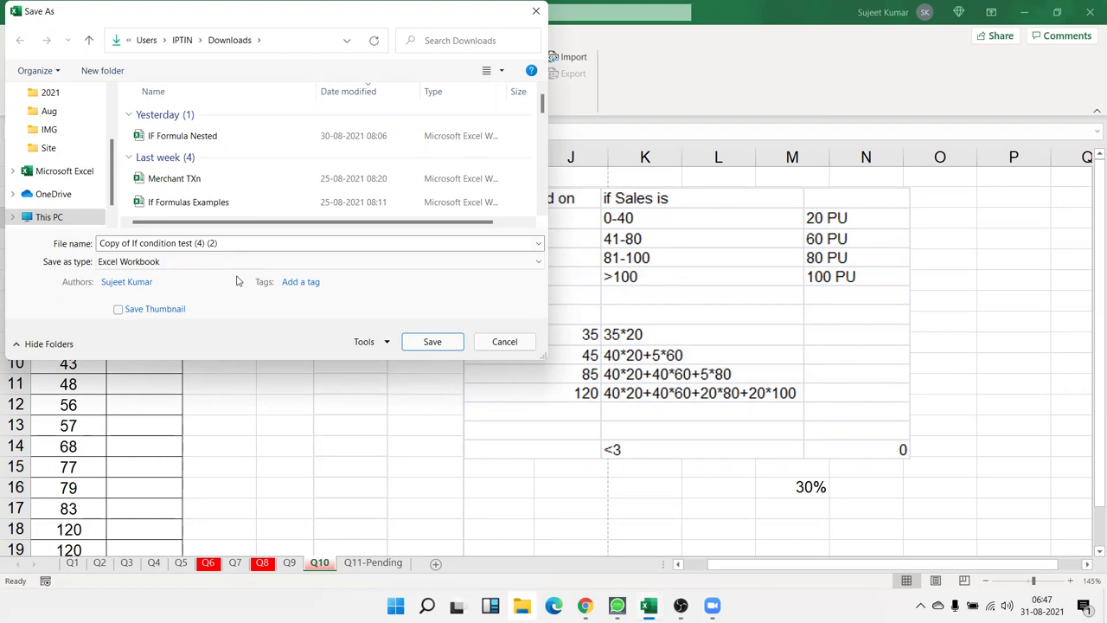
{"action": "left_click", "coordinate": [241, 262]}
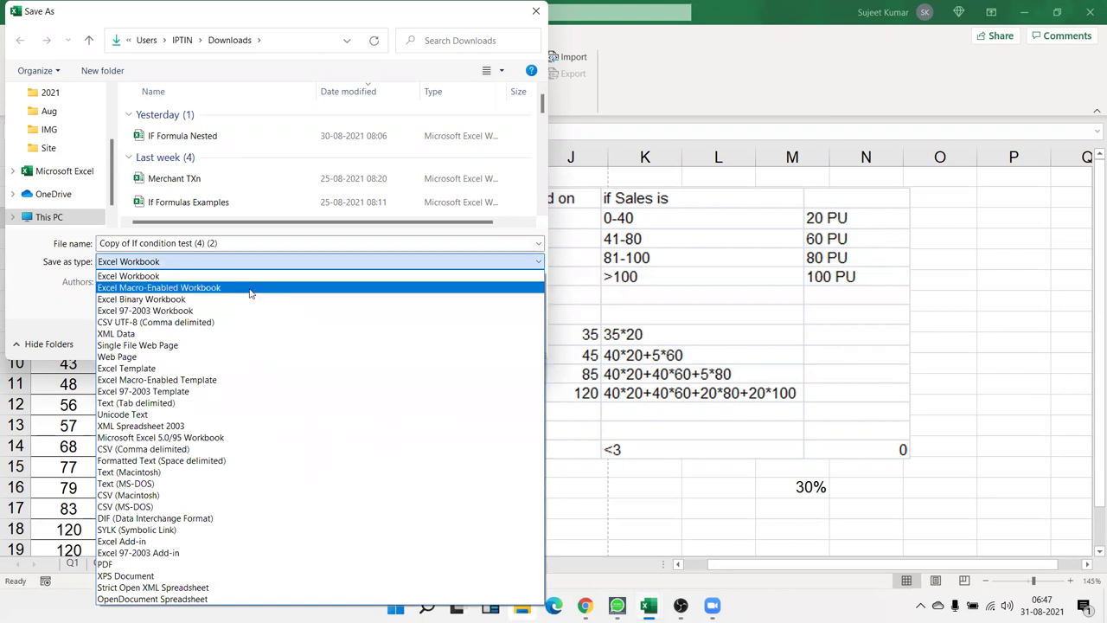
{"action": "key", "text": "Escape"}
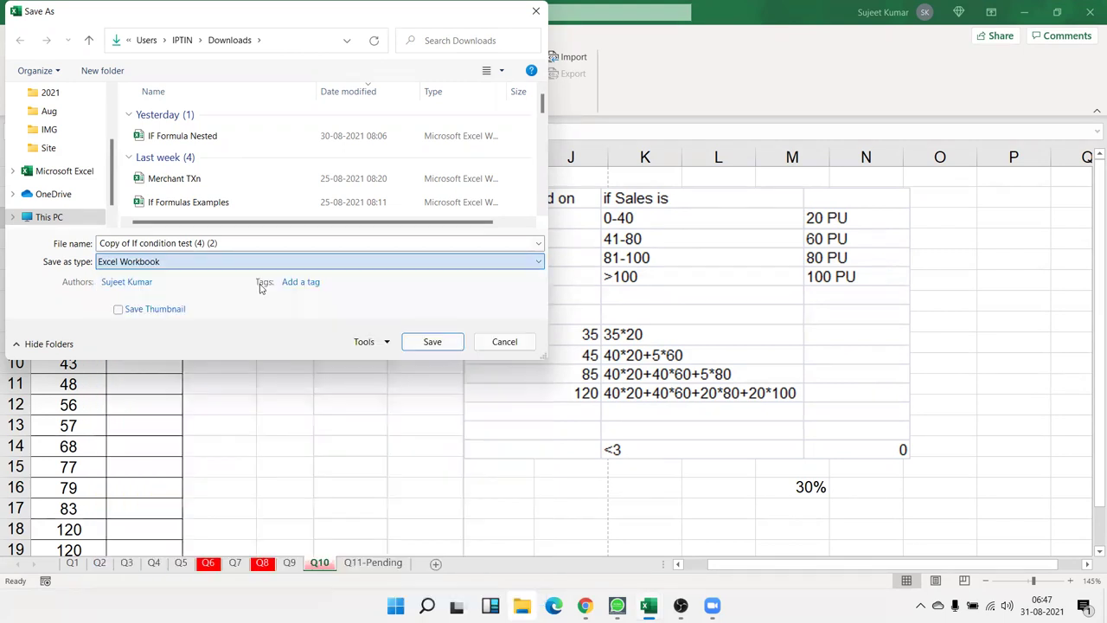
{"action": "key", "text": "Escape"}
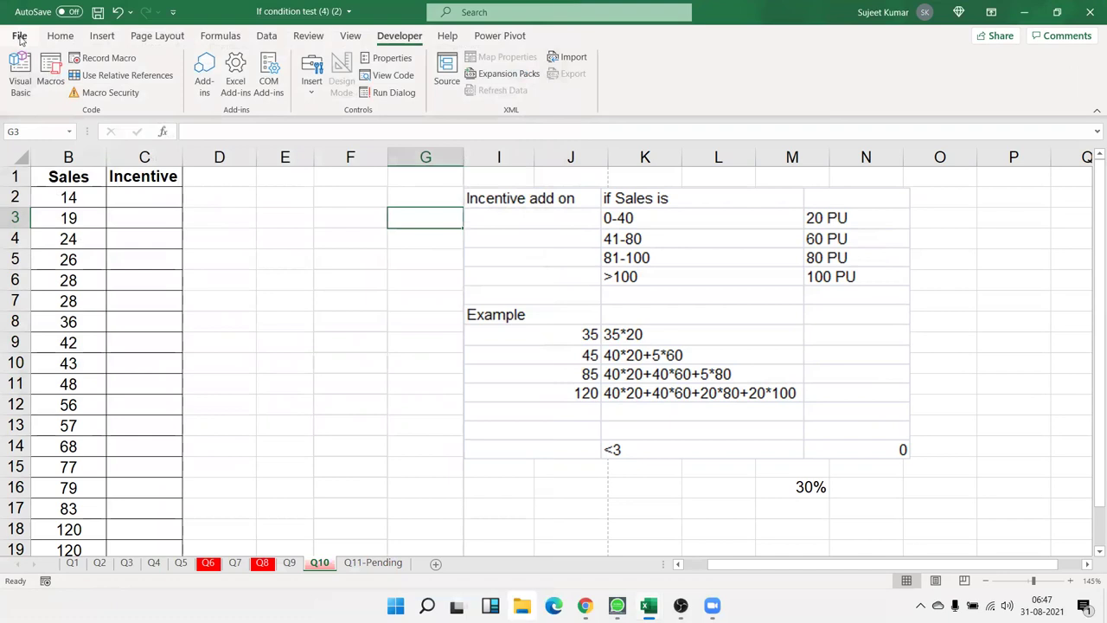
In Excel Options > Save, make Excel Macro-Enabled Workbook the default save format
{"action": "left_click", "coordinate": [21, 38]}
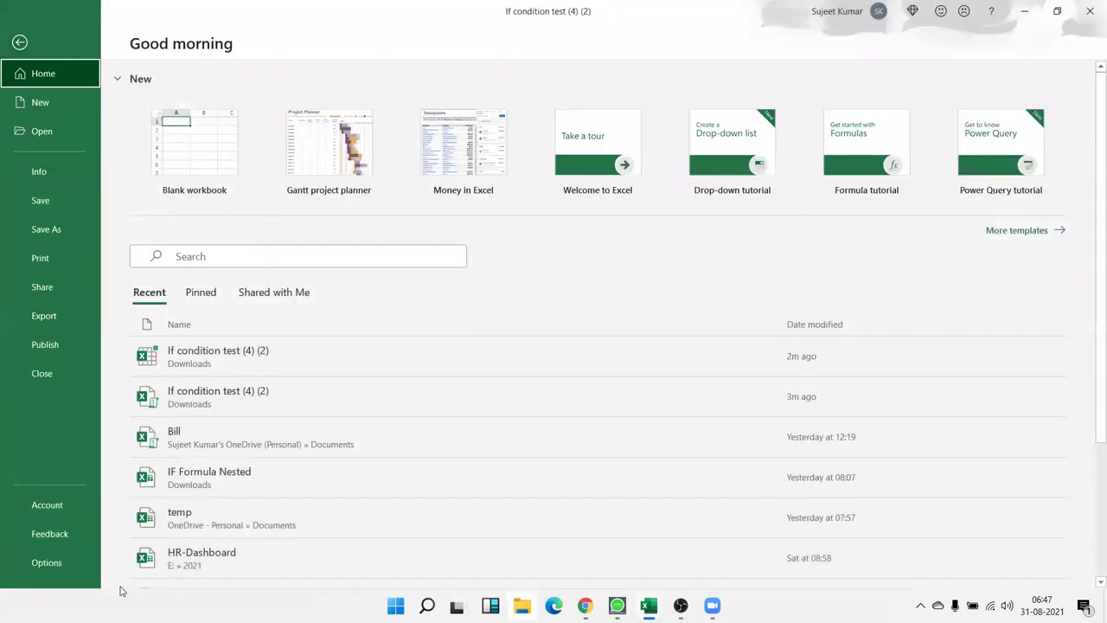
{"action": "left_click", "coordinate": [48, 562]}
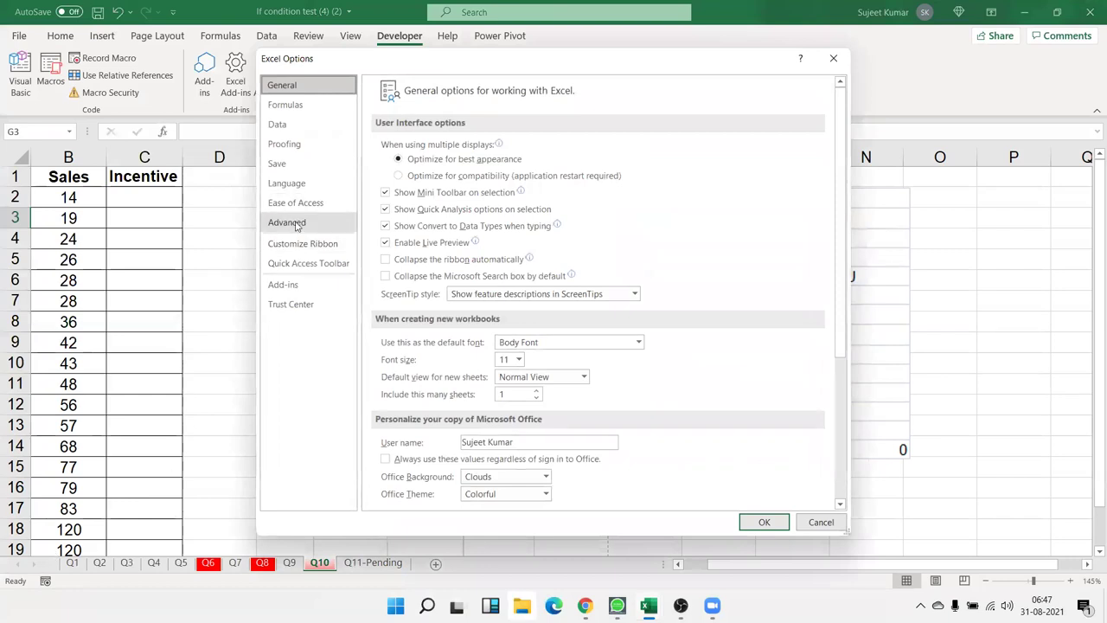
{"action": "left_click", "coordinate": [290, 164]}
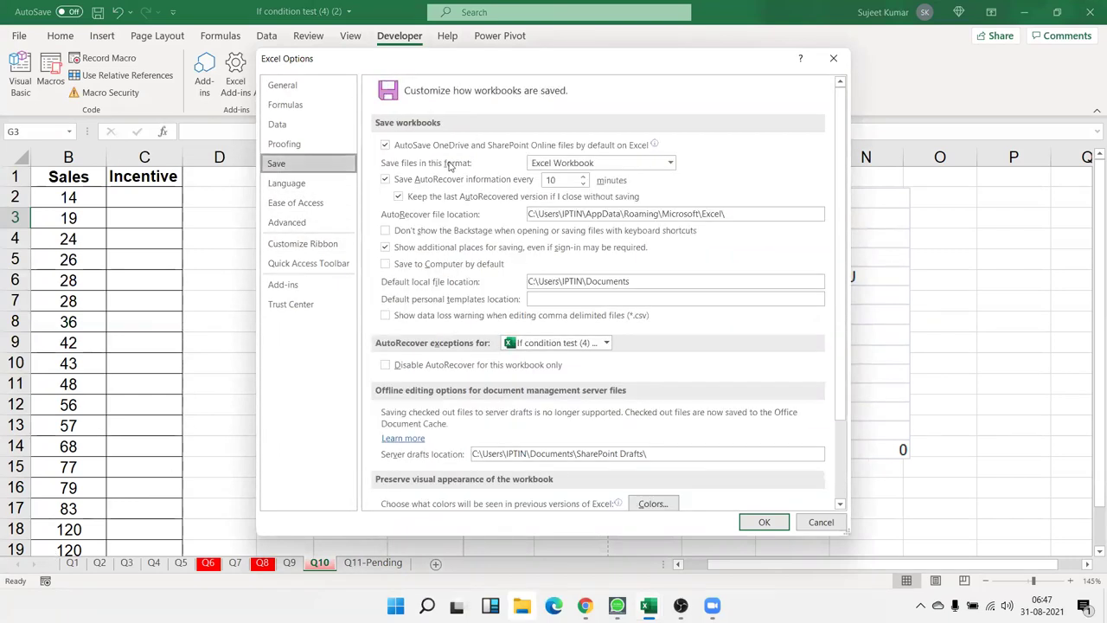
{"action": "left_click", "coordinate": [562, 163]}
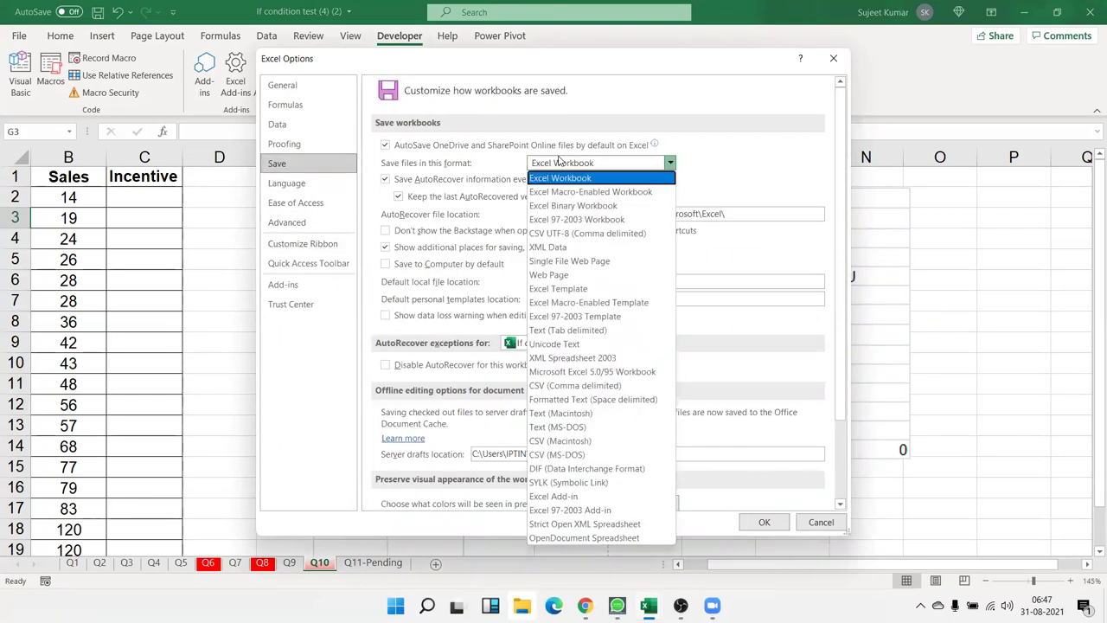
{"action": "left_click", "coordinate": [554, 191]}
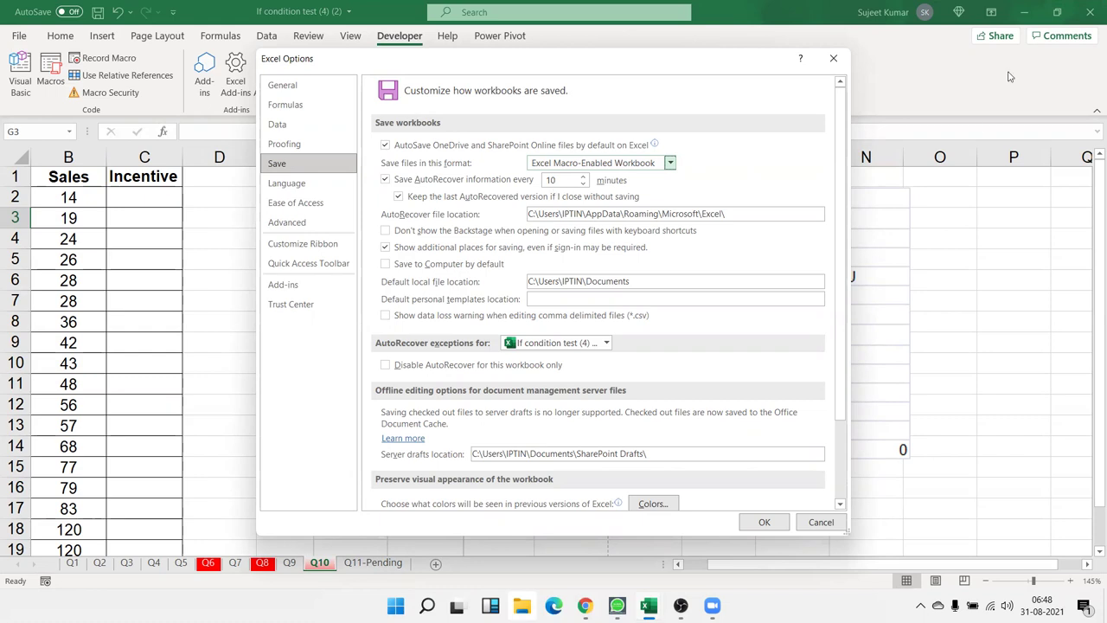
{"action": "left_click", "coordinate": [834, 59]}
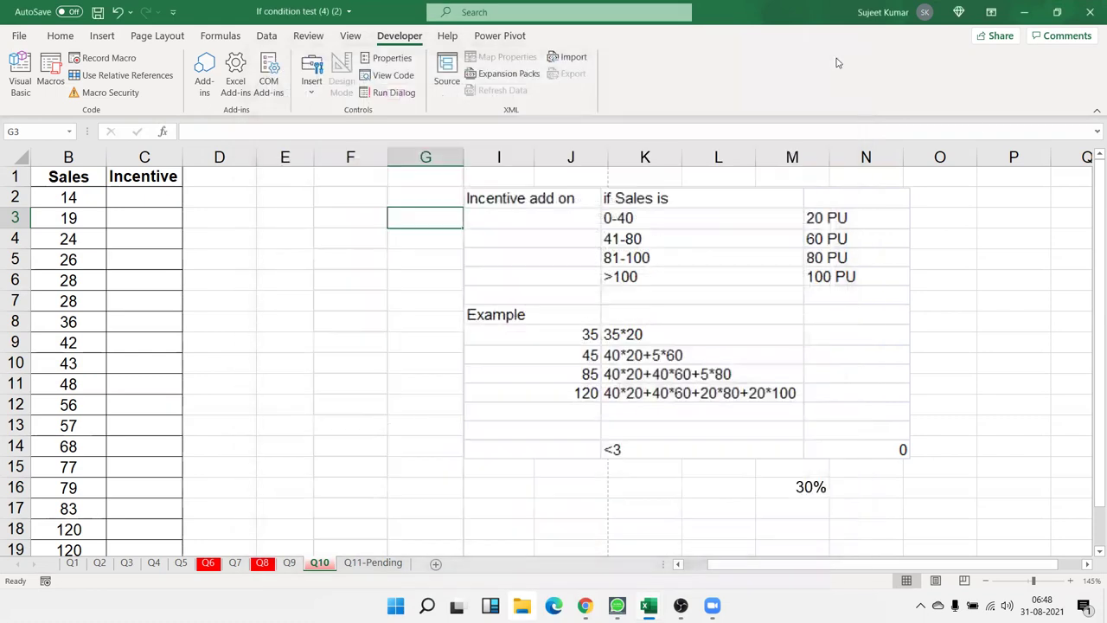
{"action": "left_click", "coordinate": [321, 385]}
{"action": "left_click", "coordinate": [1090, 12]}
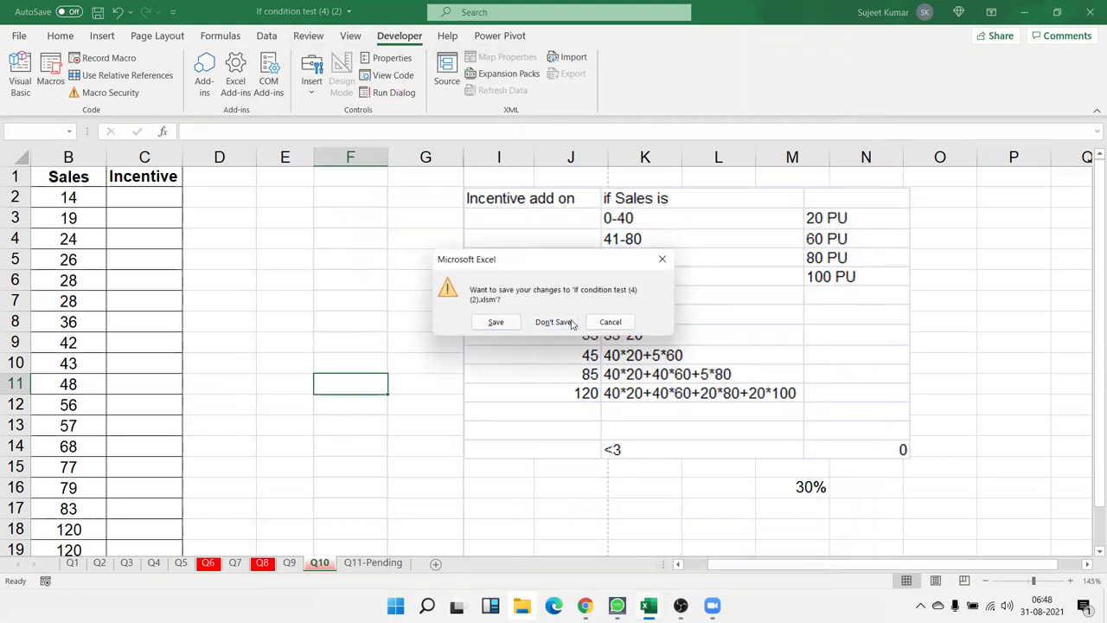
{"action": "left_click", "coordinate": [553, 322]}
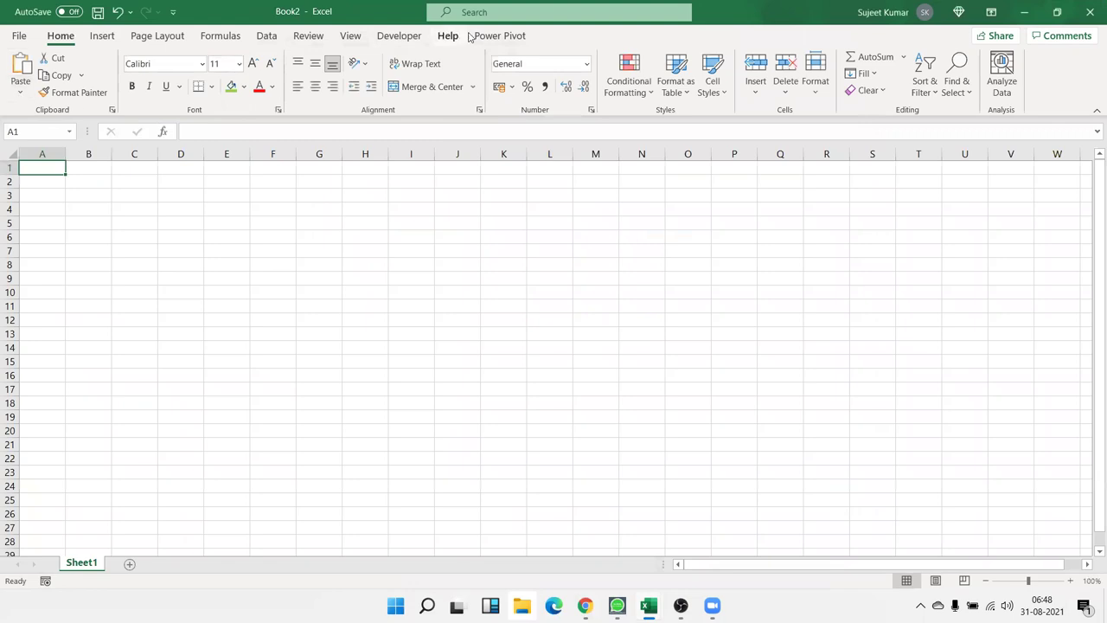
{"action": "left_click", "coordinate": [391, 38]}
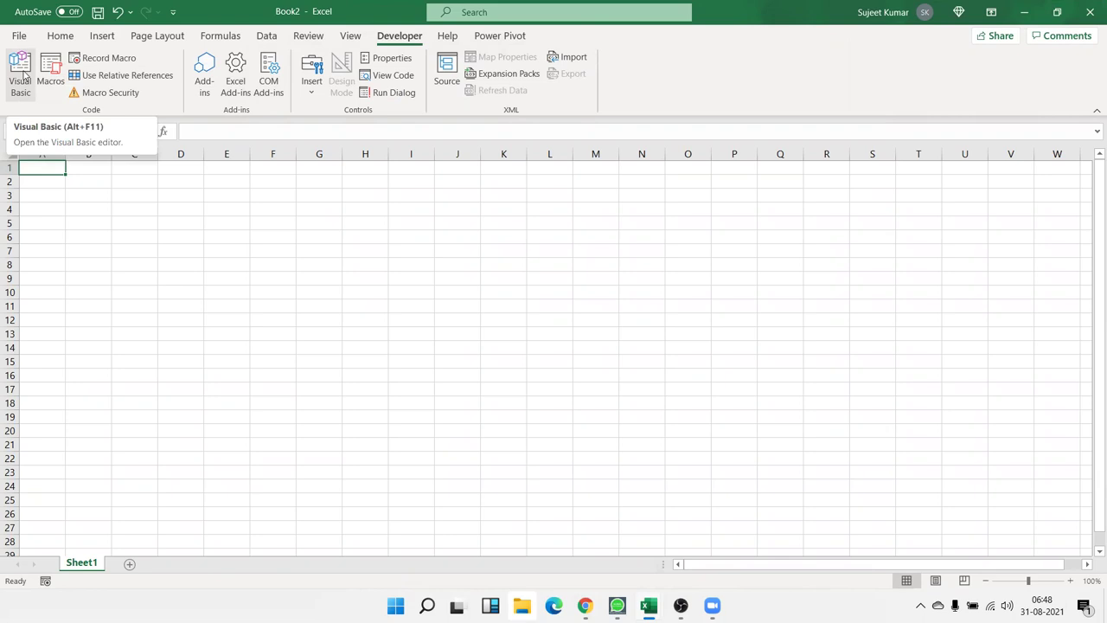
Open the Visual Basic editor maximized, view Book2's Sheet1 code, then collapse Book2
{"action": "left_click", "coordinate": [24, 75]}
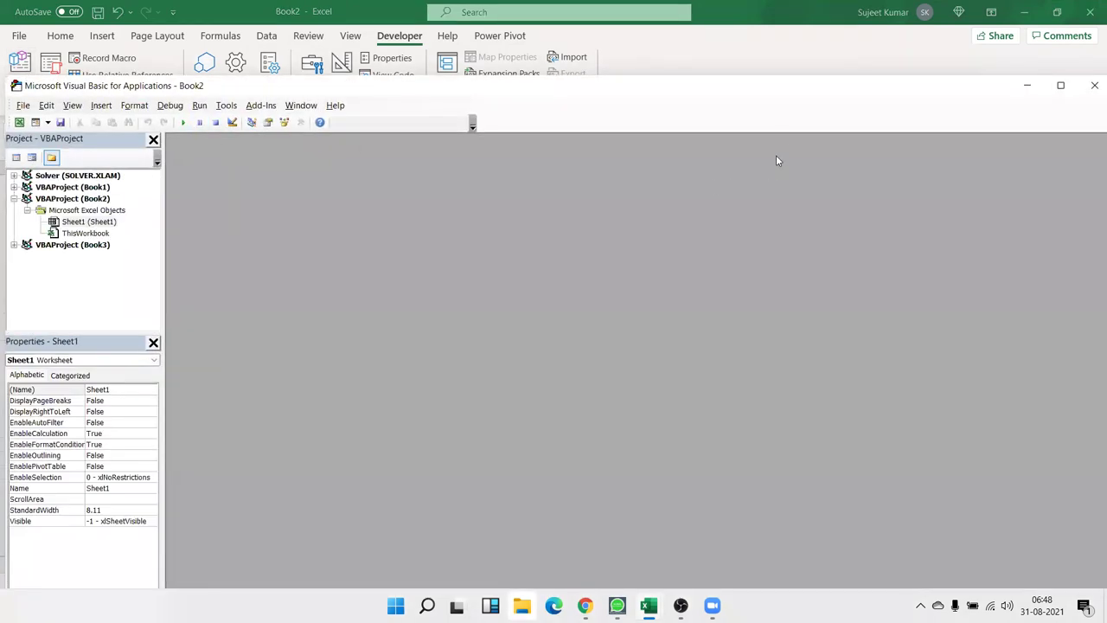
{"action": "double_click", "coordinate": [766, 90]}
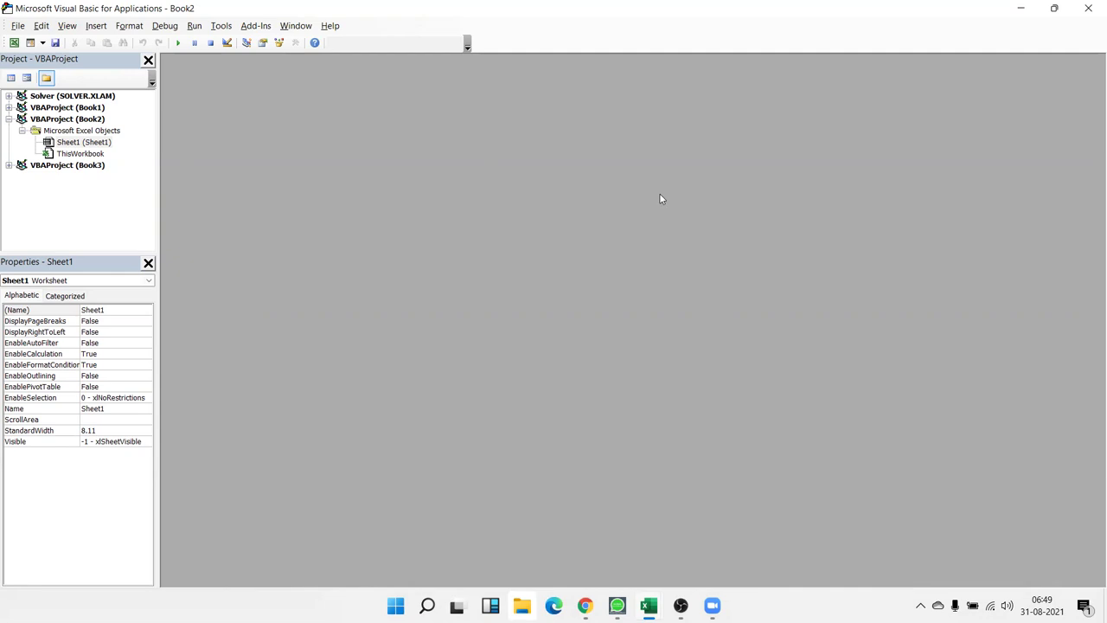
{"action": "double_click", "coordinate": [69, 143]}
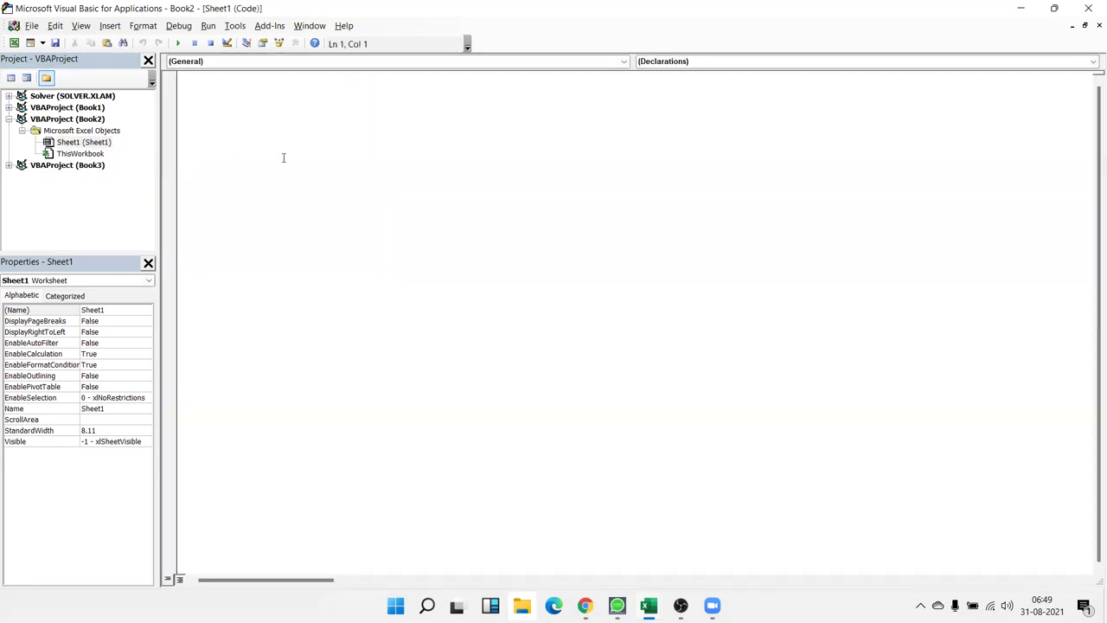
{"action": "left_click", "coordinate": [11, 120]}
Expand VBAProject (Book3), open its Sheet1 and ThisWorkbook code, and insert Module1
{"action": "mouse_move", "coordinate": [616, 605]}
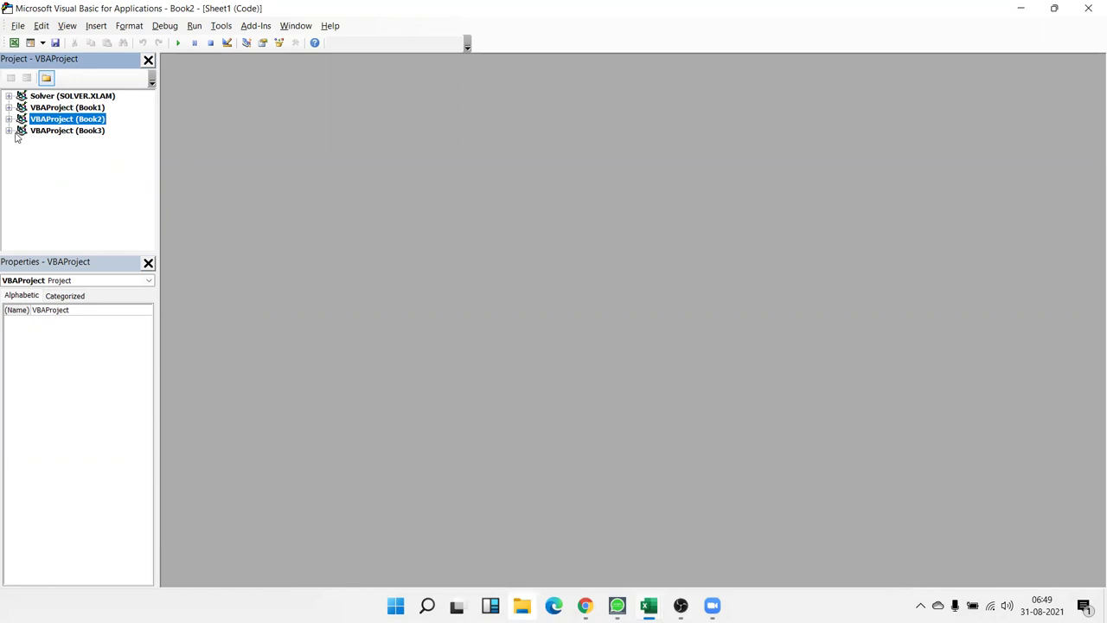
{"action": "left_click", "coordinate": [8, 131]}
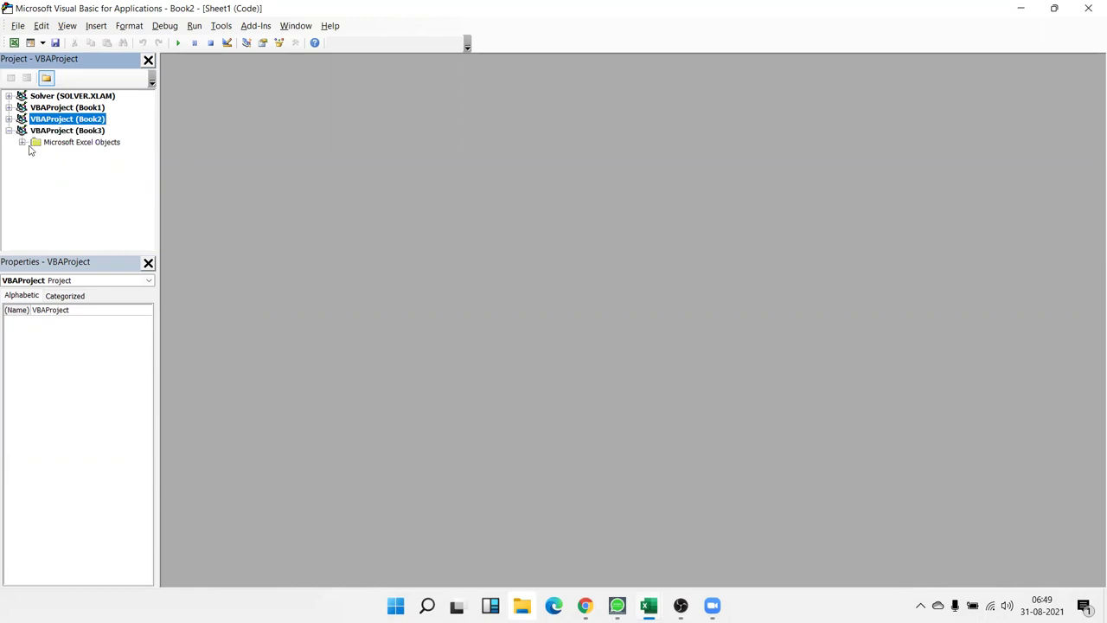
{"action": "left_click", "coordinate": [22, 142]}
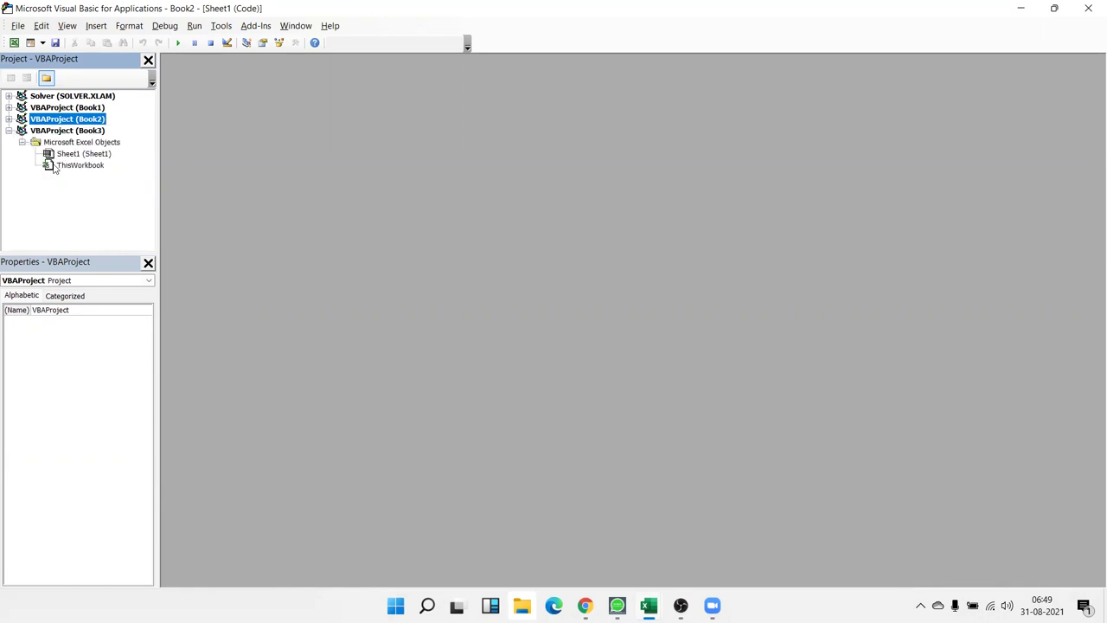
{"action": "left_click", "coordinate": [68, 155]}
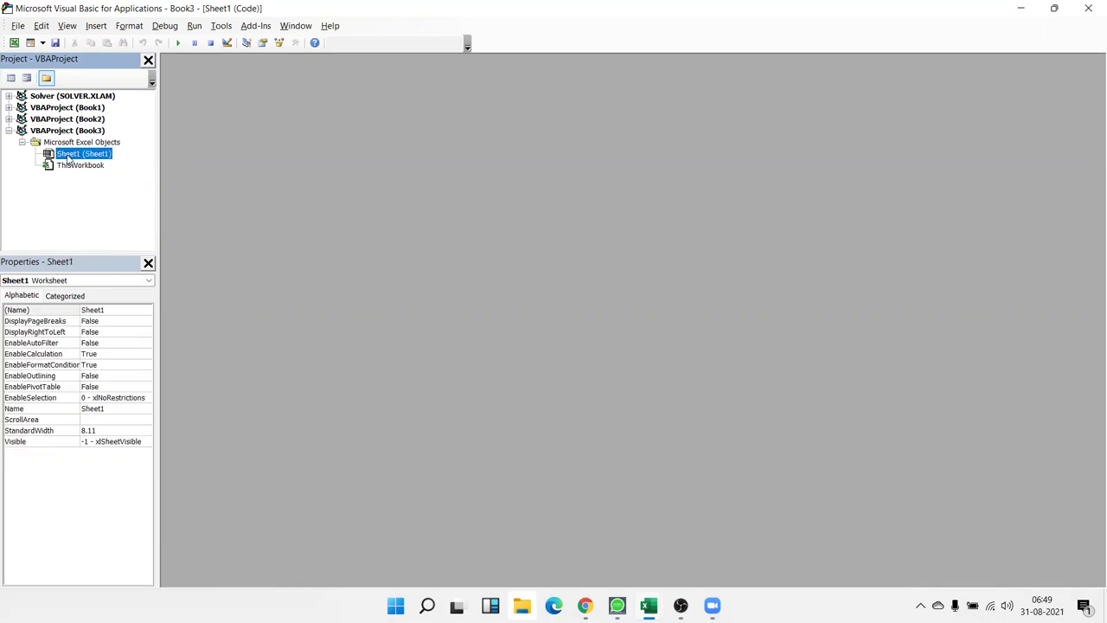
{"action": "double_click", "coordinate": [69, 155]}
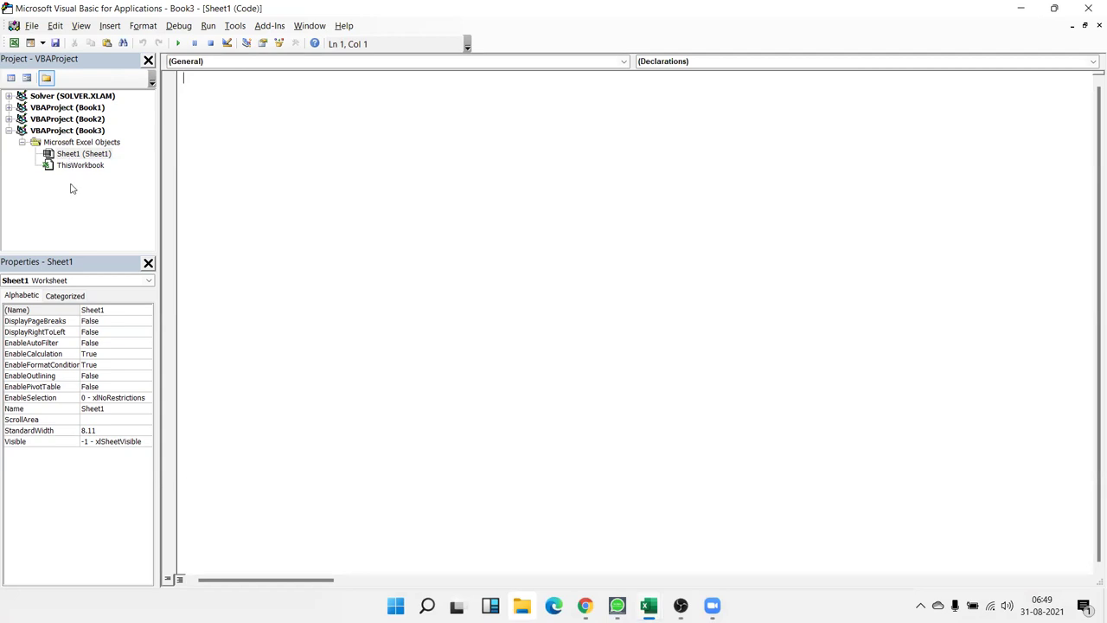
{"action": "left_click", "coordinate": [82, 168]}
{"action": "double_click", "coordinate": [82, 169]}
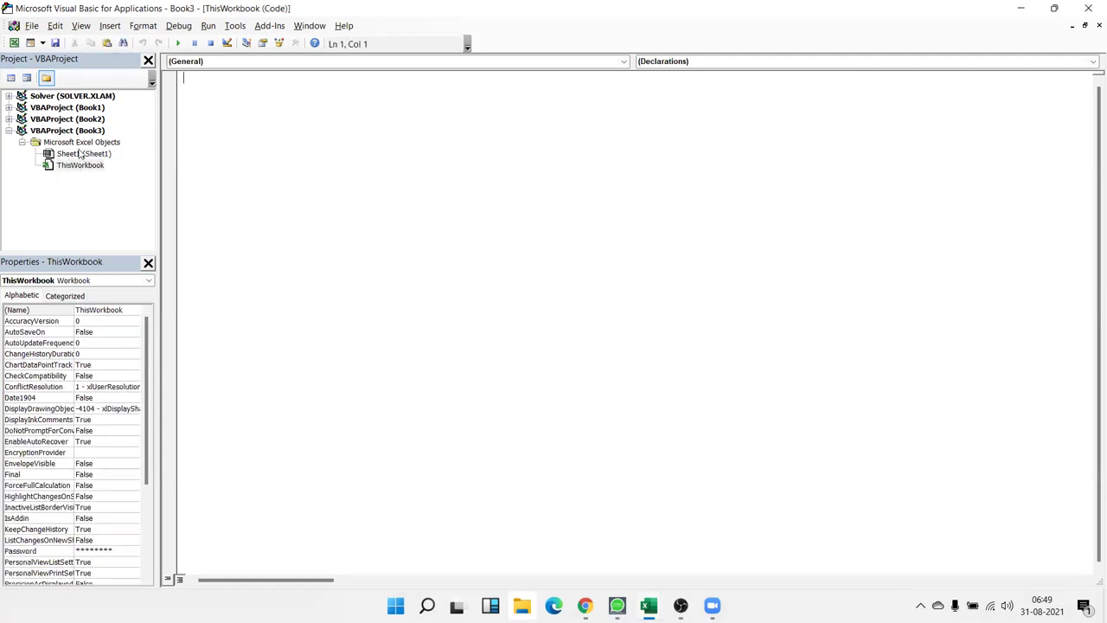
{"action": "left_click", "coordinate": [81, 156]}
{"action": "left_click", "coordinate": [110, 26]}
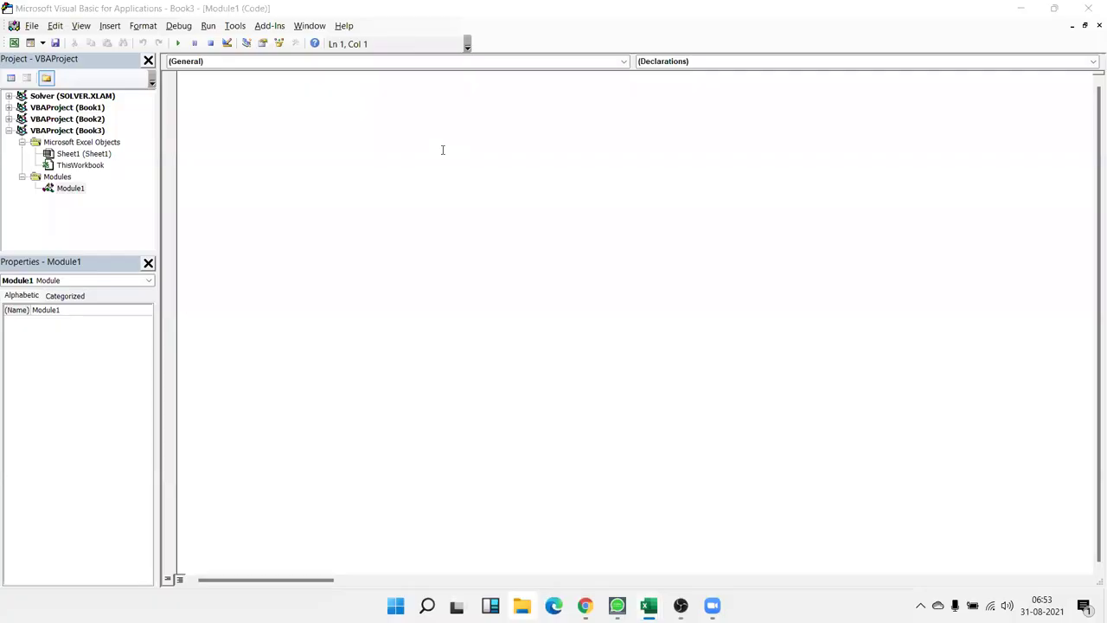
{"action": "left_click", "coordinate": [442, 150]}
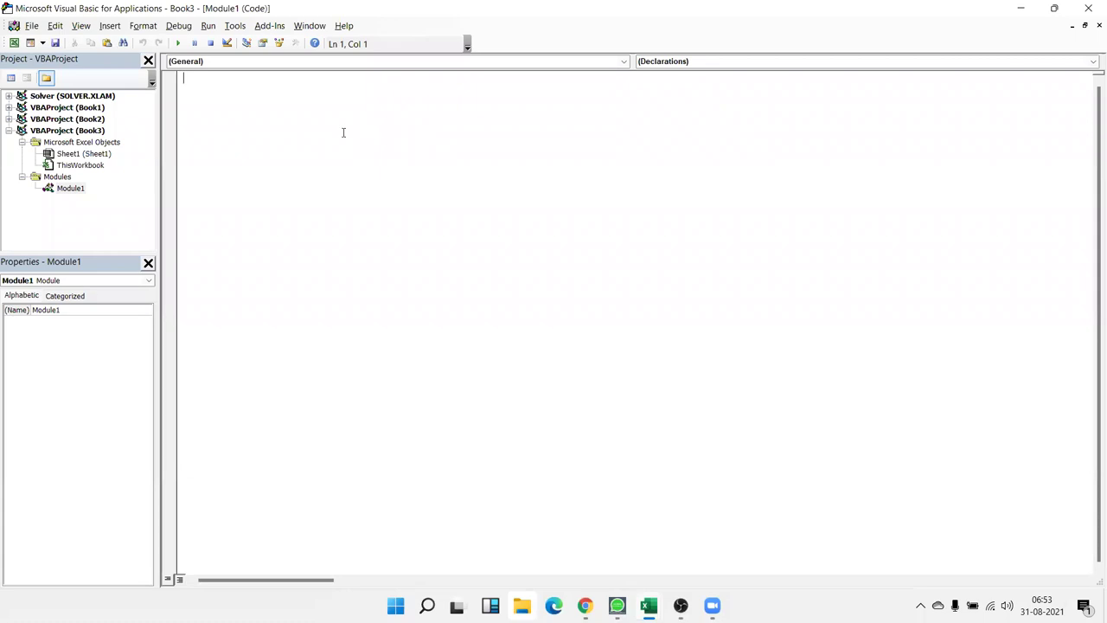
Record Macro1 in Book2, entering asda in G11 and asd in H7
{"action": "left_click", "coordinate": [1019, 9]}
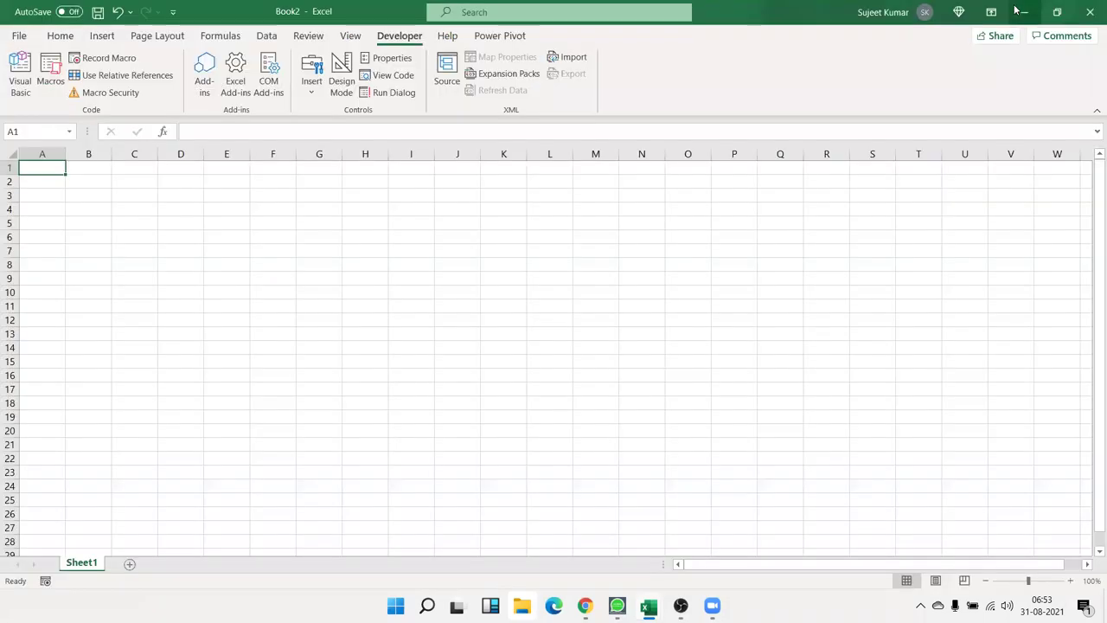
{"action": "left_click", "coordinate": [119, 57]}
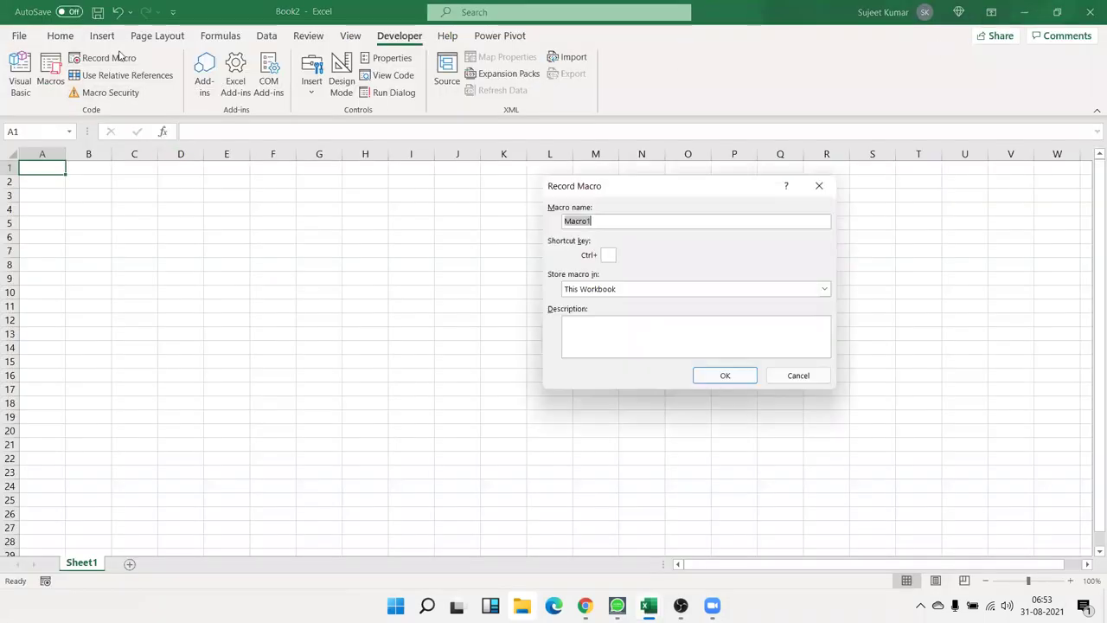
{"action": "left_click", "coordinate": [731, 375]}
{"action": "left_click", "coordinate": [319, 306]}
{"action": "type", "text": "asda"}
{"action": "left_click", "coordinate": [367, 254]}
{"action": "type", "text": "asd"}
{"action": "left_click", "coordinate": [391, 291]}
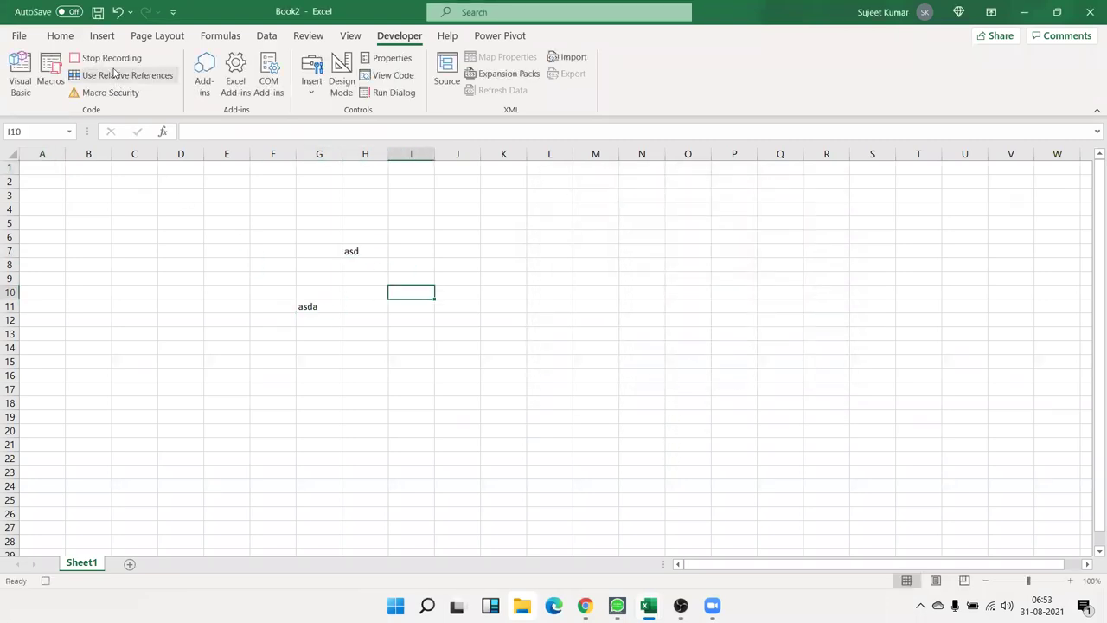
Stop recording, glance at the Macros list, and cancel a second recording
{"action": "left_click", "coordinate": [108, 58]}
{"action": "left_click", "coordinate": [50, 71]}
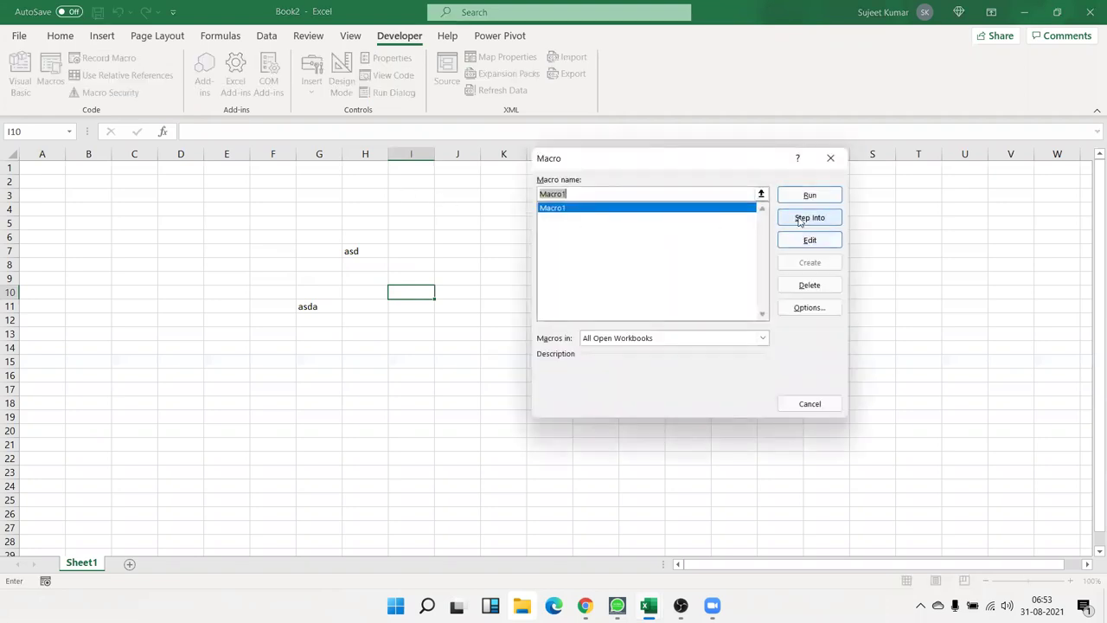
{"action": "key", "text": "Escape"}
{"action": "left_click", "coordinate": [103, 58]}
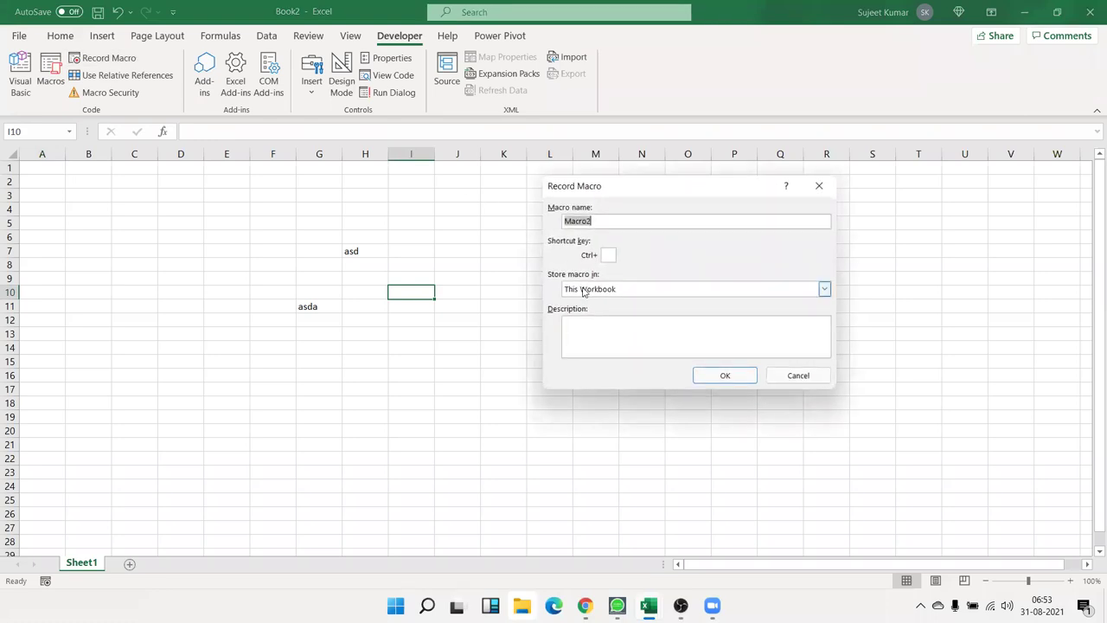
{"action": "key", "text": "Escape"}
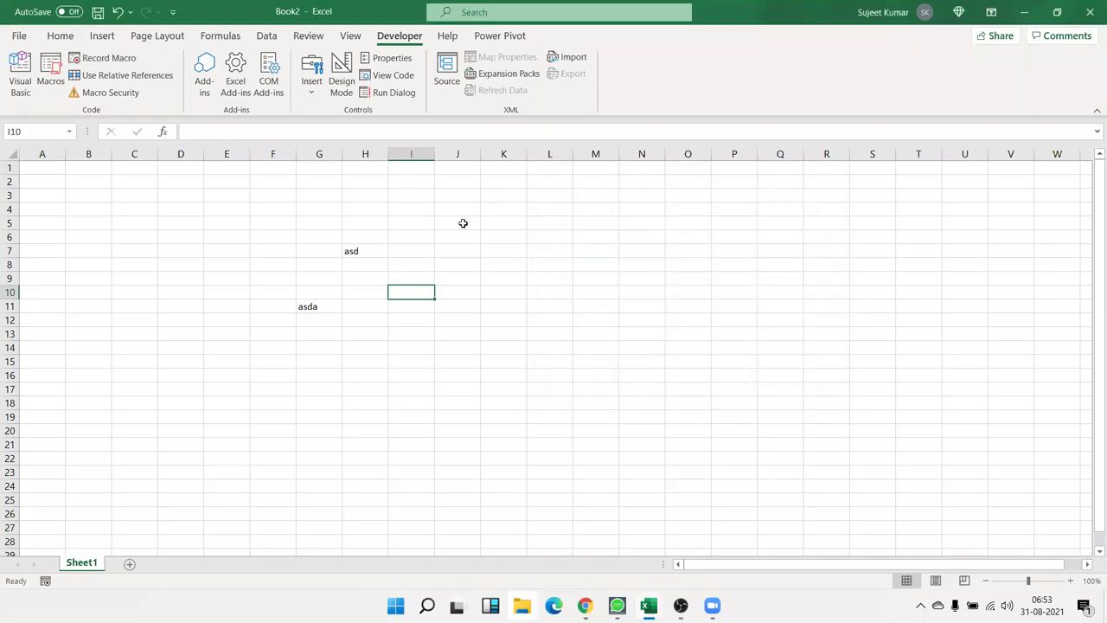
{"action": "scroll", "coordinate": [463, 223], "scroll_direction": "up", "scroll_amount": 1}
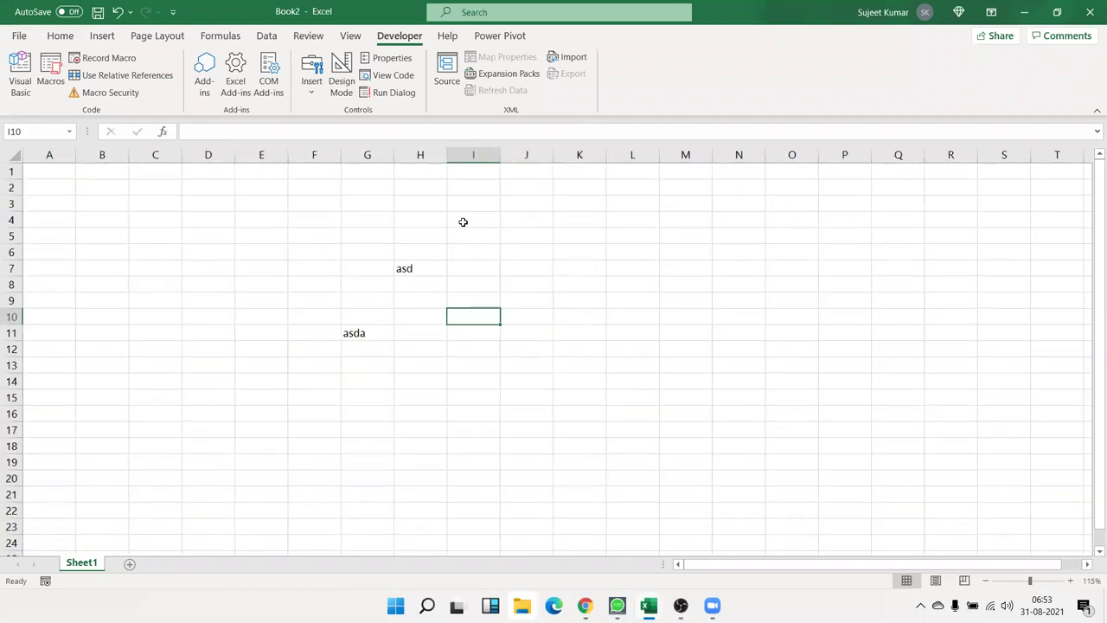
Enter the label 'Public Macros' in cell J3
{"action": "left_click", "coordinate": [511, 199]}
{"action": "type", "text": "Public Macros"}
{"action": "key", "text": "Return"}
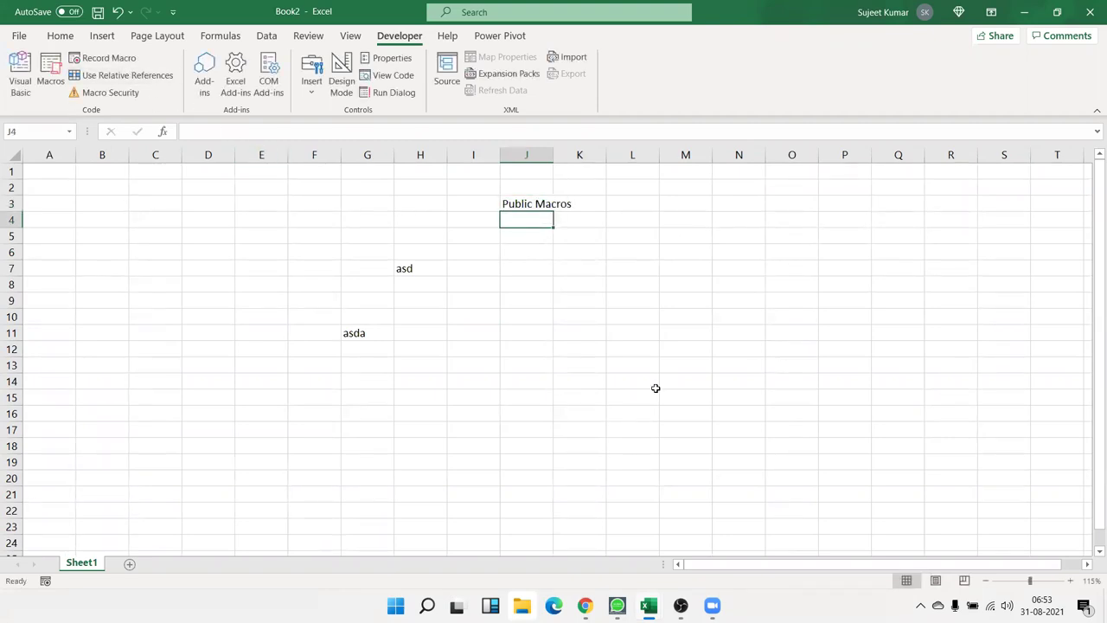
{"action": "mouse_move", "coordinate": [649, 606]}
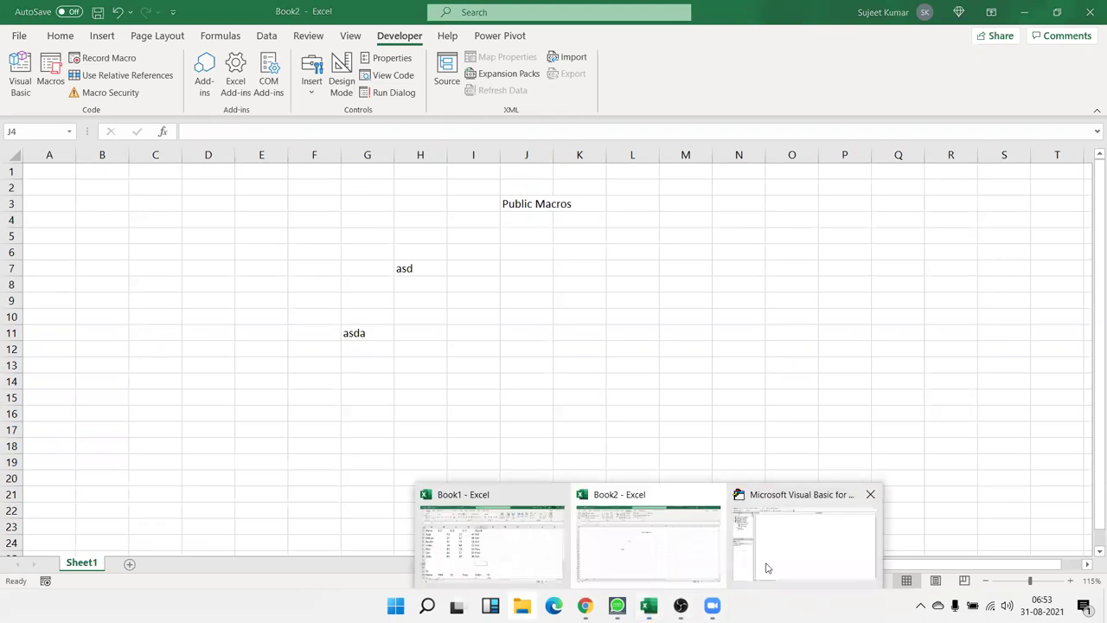
{"action": "left_click", "coordinate": [804, 536]}
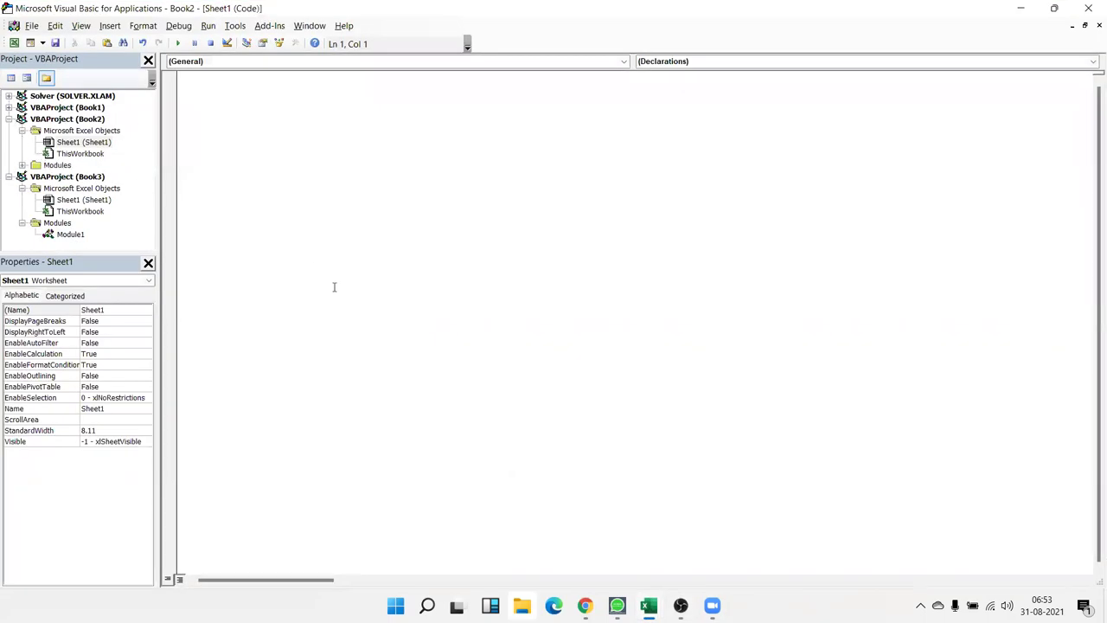
{"action": "key", "text": "alt+F11"}
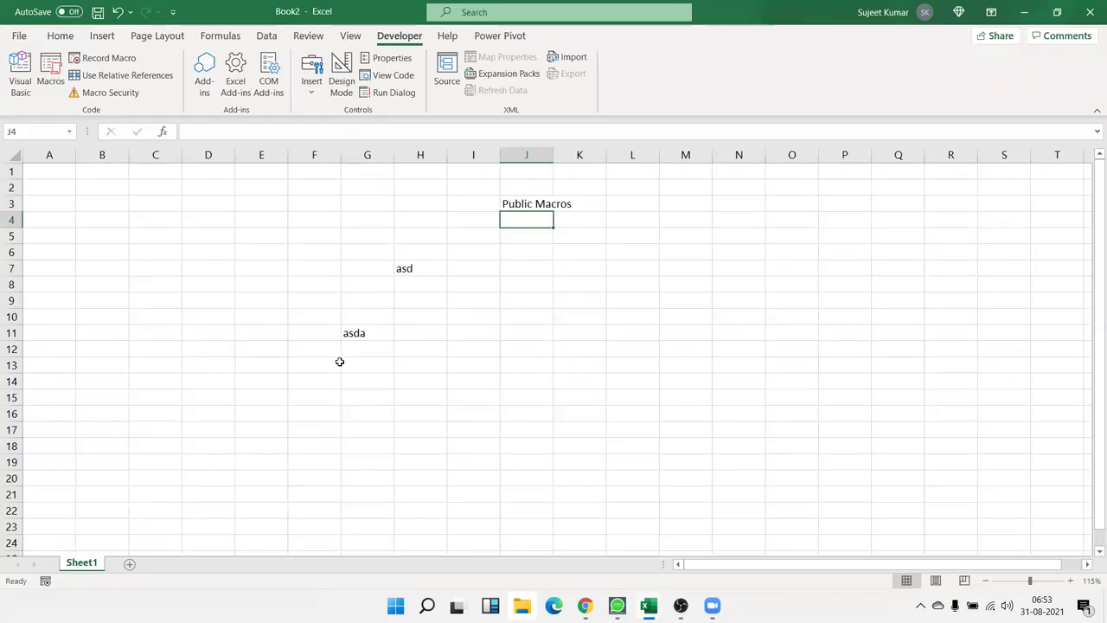
Add 'Personal Macros' in J6 and 'Event Macros' in J9, then check the macro list
{"action": "key", "text": "Down"}
{"action": "key", "text": "Down"}
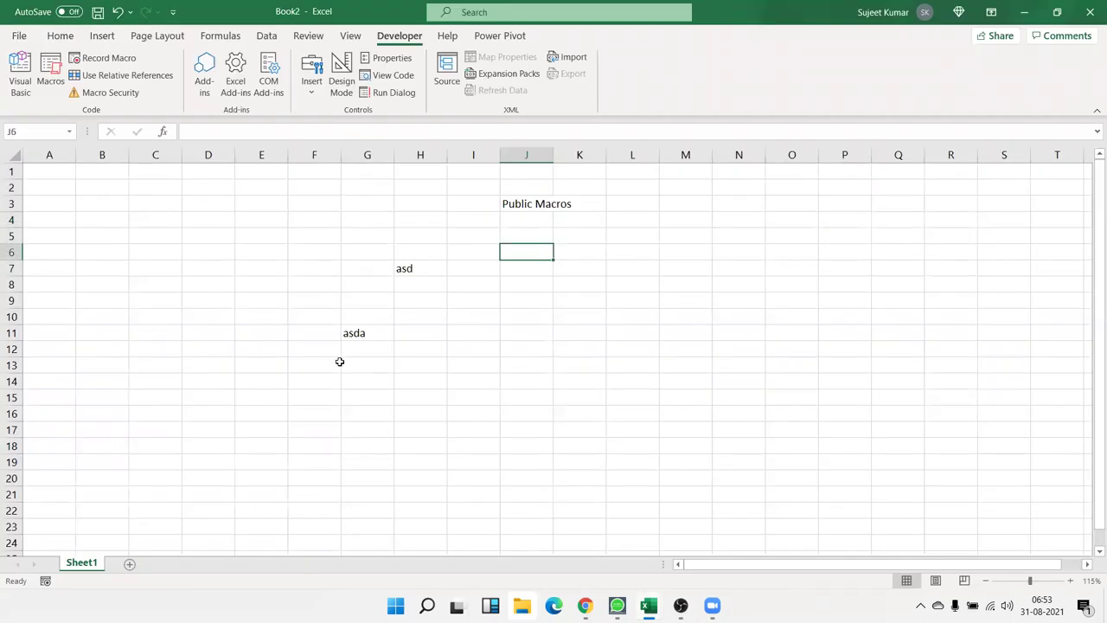
{"action": "type", "text": "Personal Macros"}
{"action": "key", "text": "Return"}
{"action": "key", "text": "Down"}
{"action": "key", "text": "Down"}
{"action": "type", "text": "Eve"}
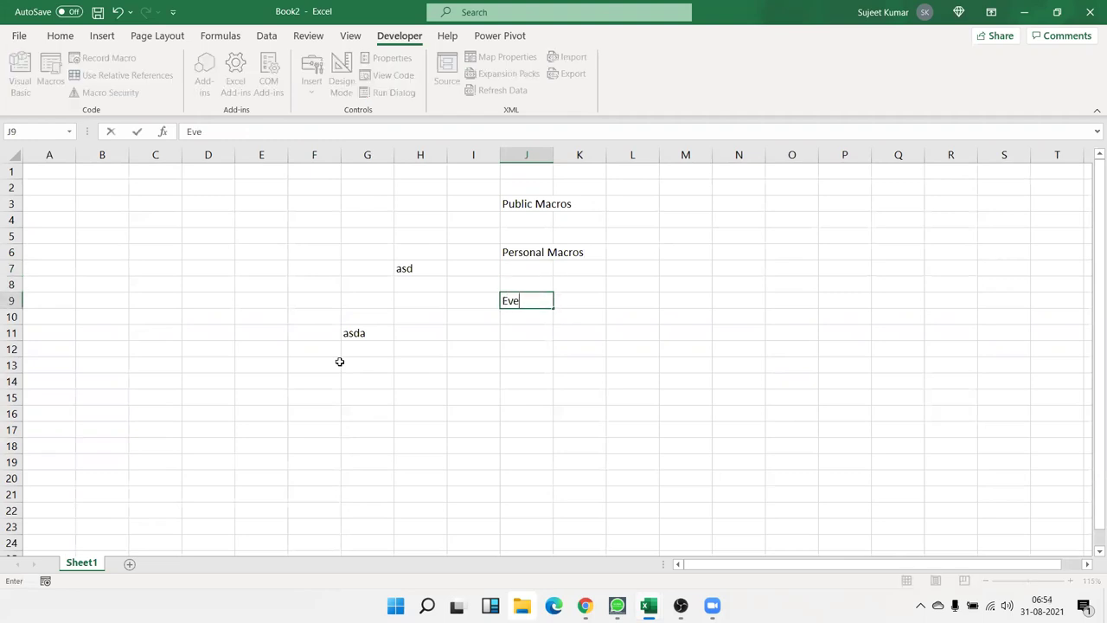
{"action": "type", "text": "nt "}
{"action": "type", "text": "Macros"}
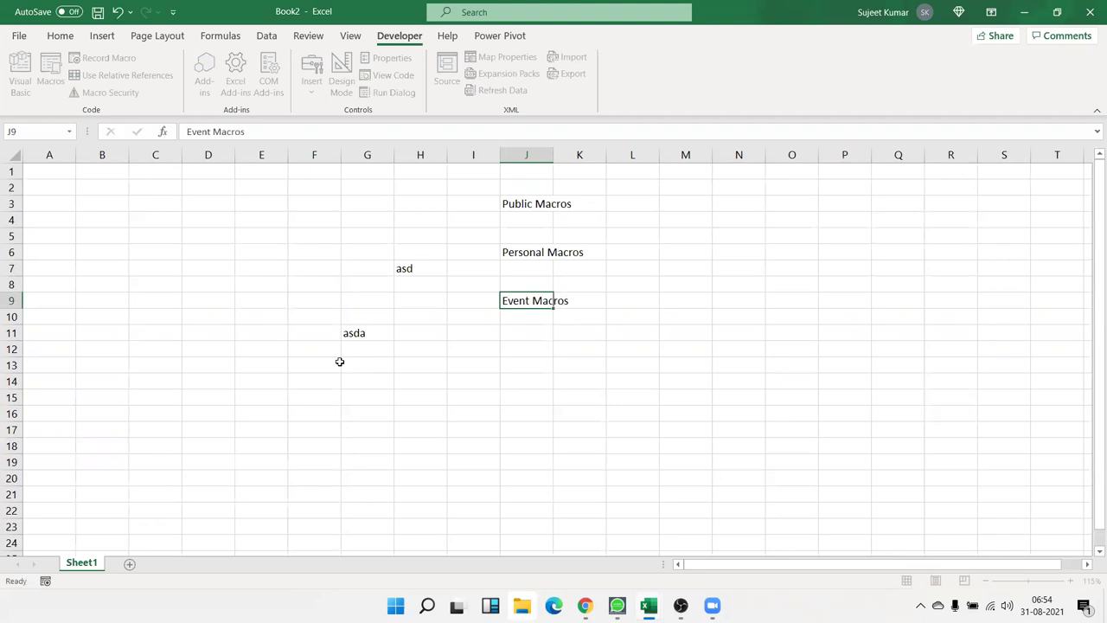
{"action": "key", "text": "Return"}
{"action": "key", "text": "Up"}
{"action": "key", "text": "Up"}
{"action": "key", "text": "Up"}
{"action": "key", "text": "Up"}
{"action": "key", "text": "Up"}
{"action": "key", "text": "Up"}
{"action": "key", "text": "Up"}
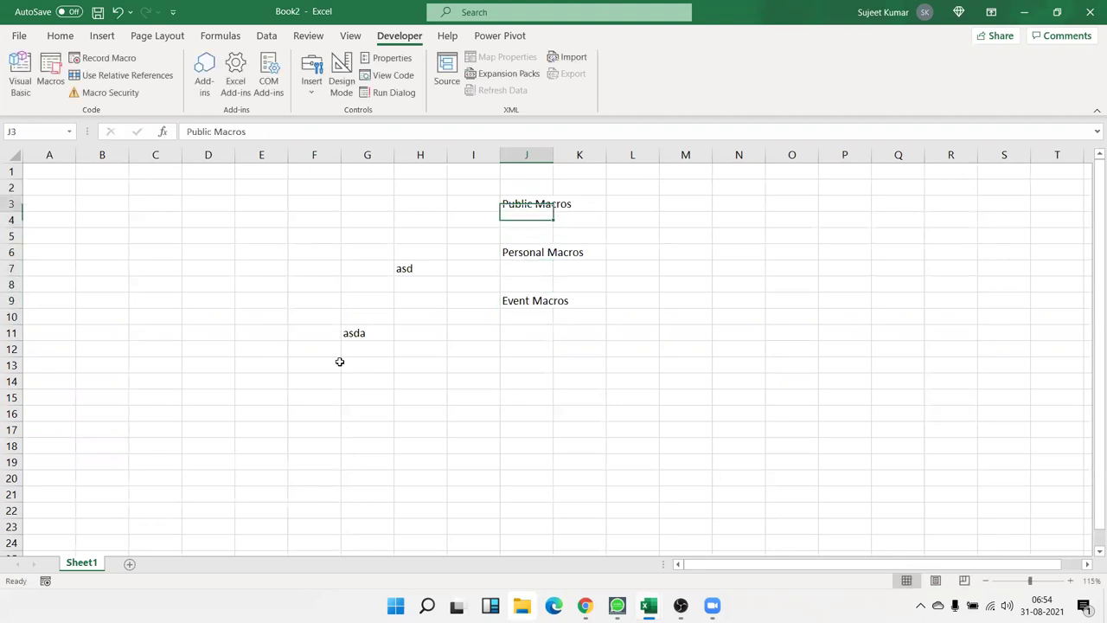
{"action": "left_click", "coordinate": [50, 71]}
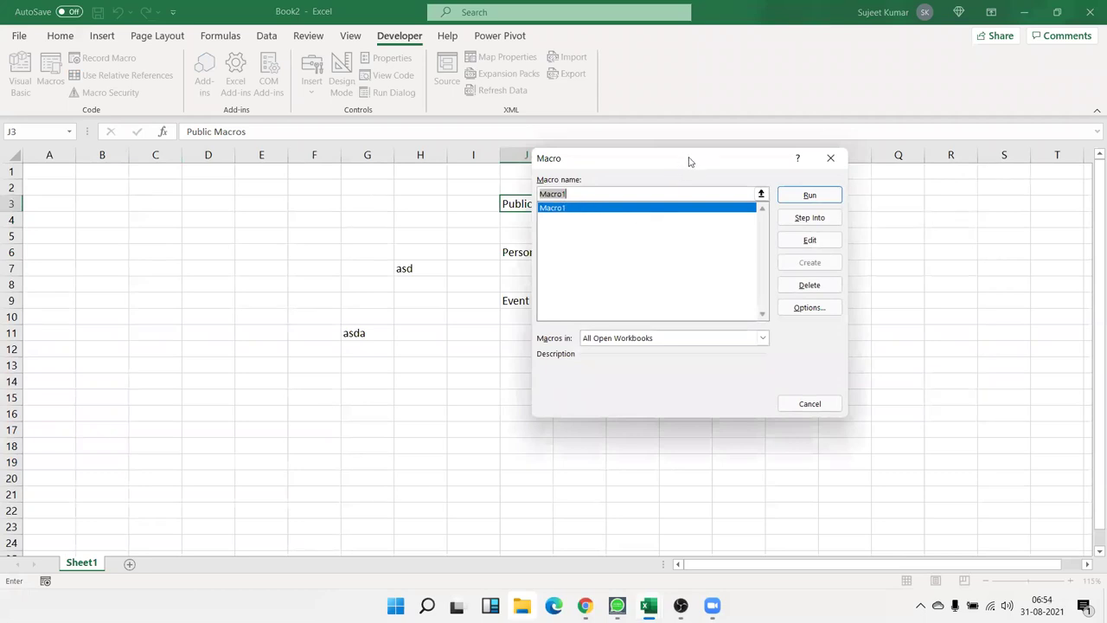
{"action": "left_click_drag", "start_coordinate": [689, 161], "coordinate": [847, 186]}
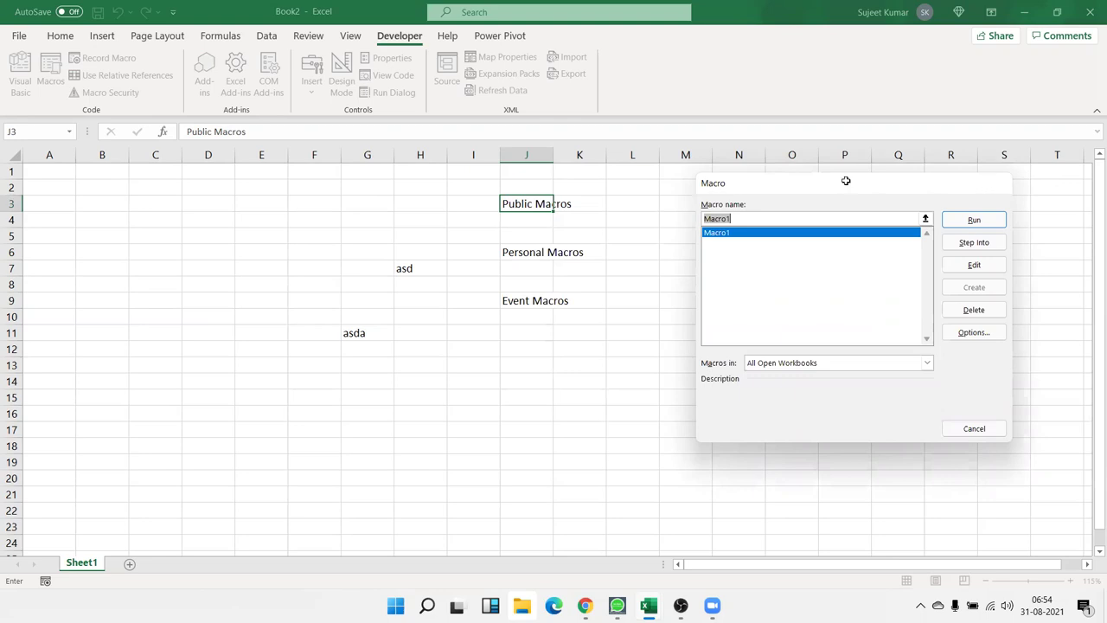
{"action": "key", "text": "Escape"}
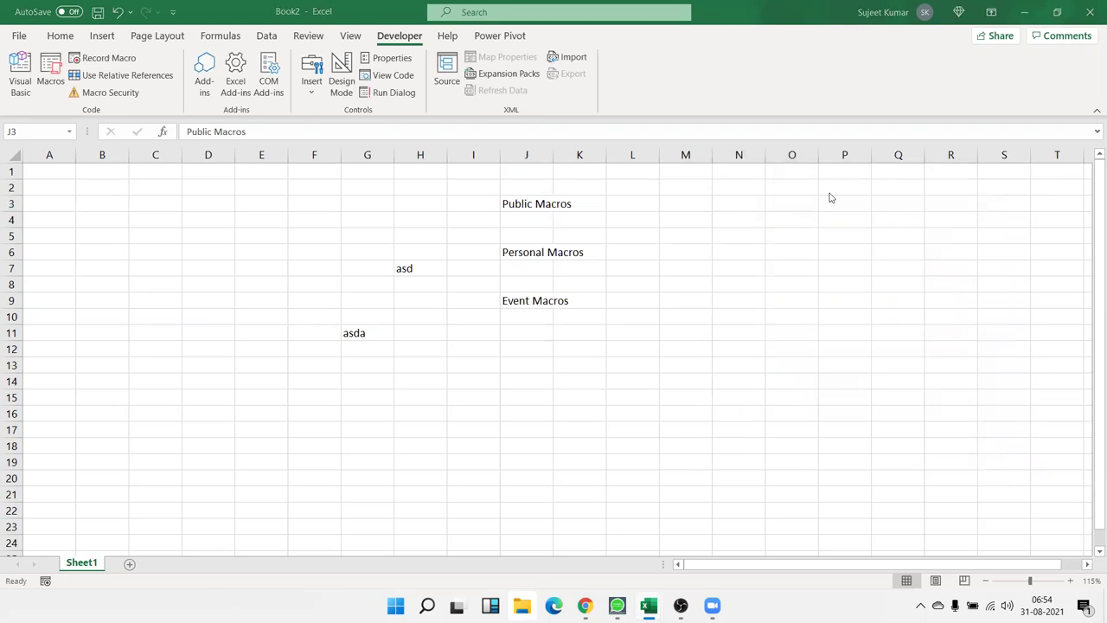
{"action": "key", "text": "ctrl+n"}
Open and close the Developer Macros list in Book4, then minimize Book4
{"action": "left_click", "coordinate": [398, 35]}
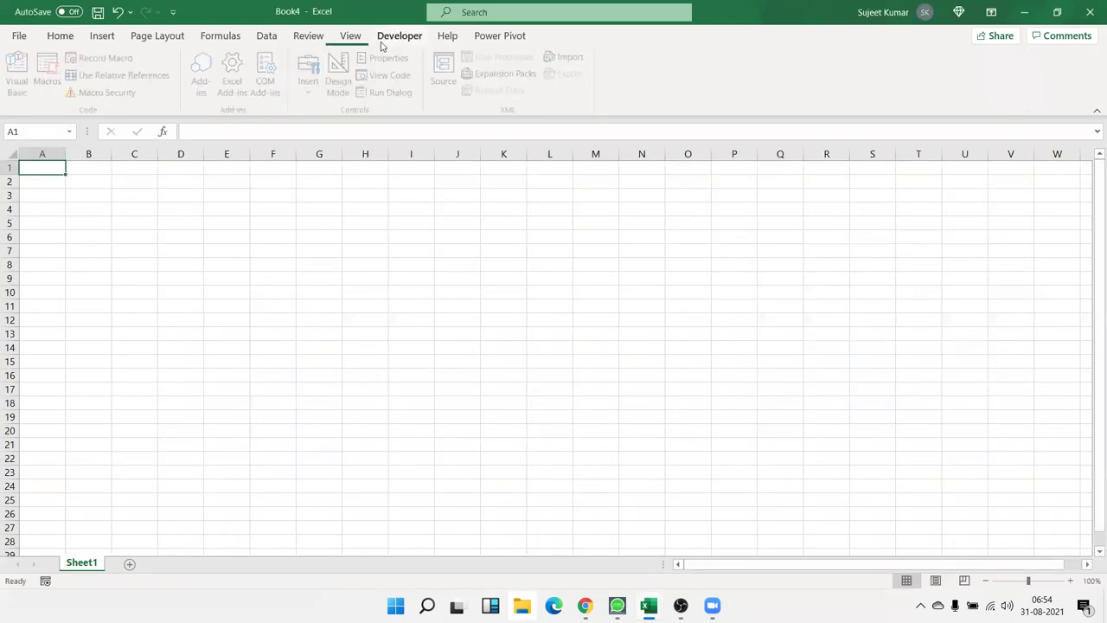
{"action": "left_click", "coordinate": [50, 73]}
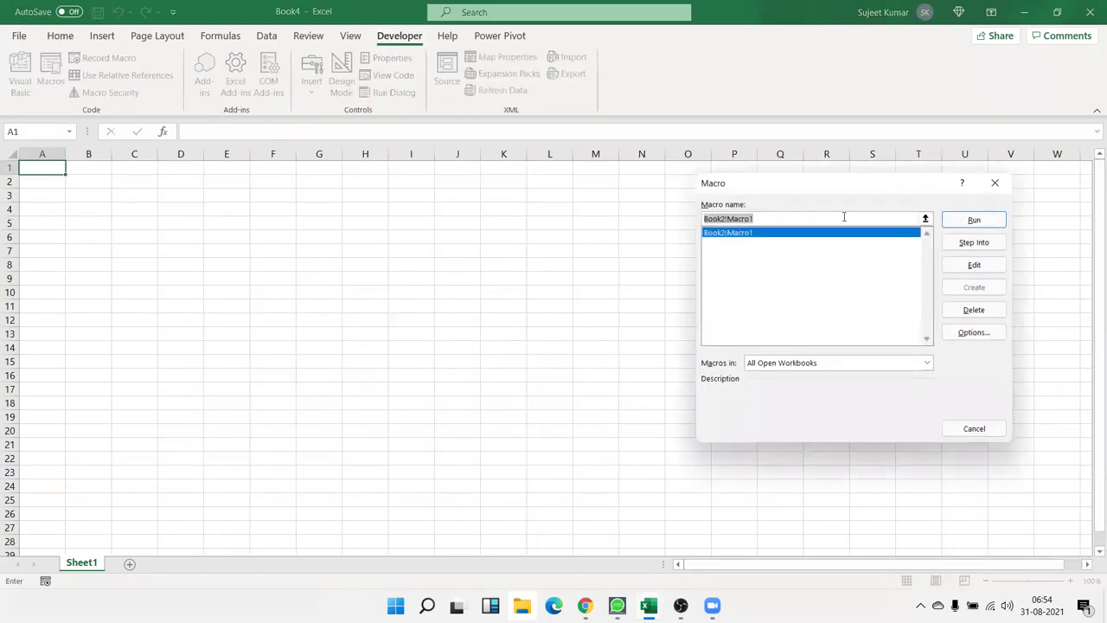
{"action": "left_click", "coordinate": [1088, 24]}
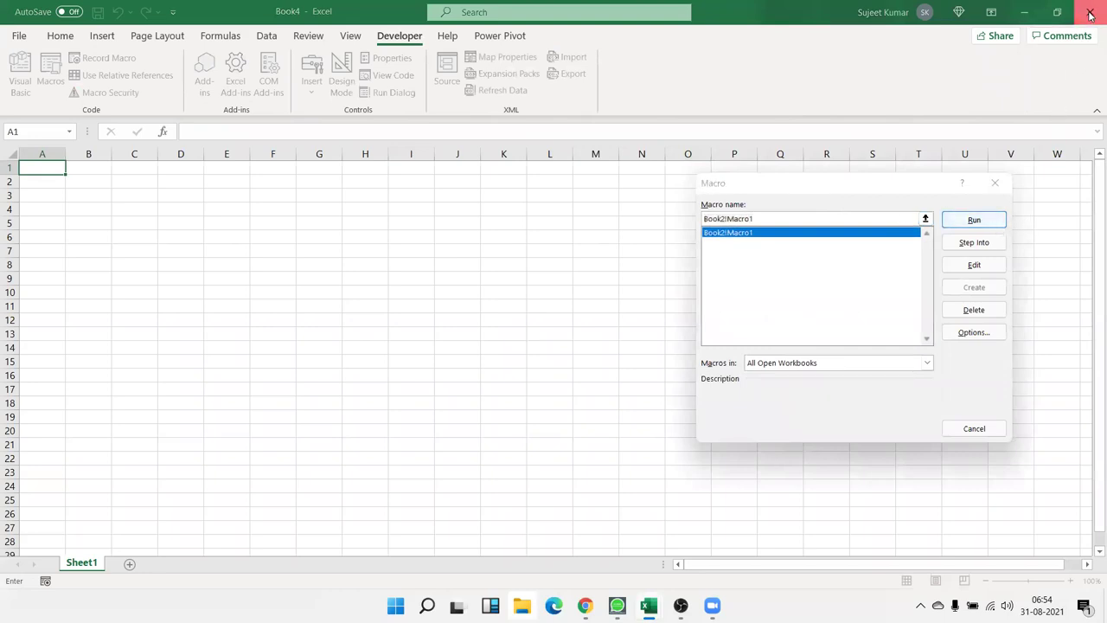
{"action": "left_click", "coordinate": [994, 182]}
{"action": "left_click", "coordinate": [1025, 14]}
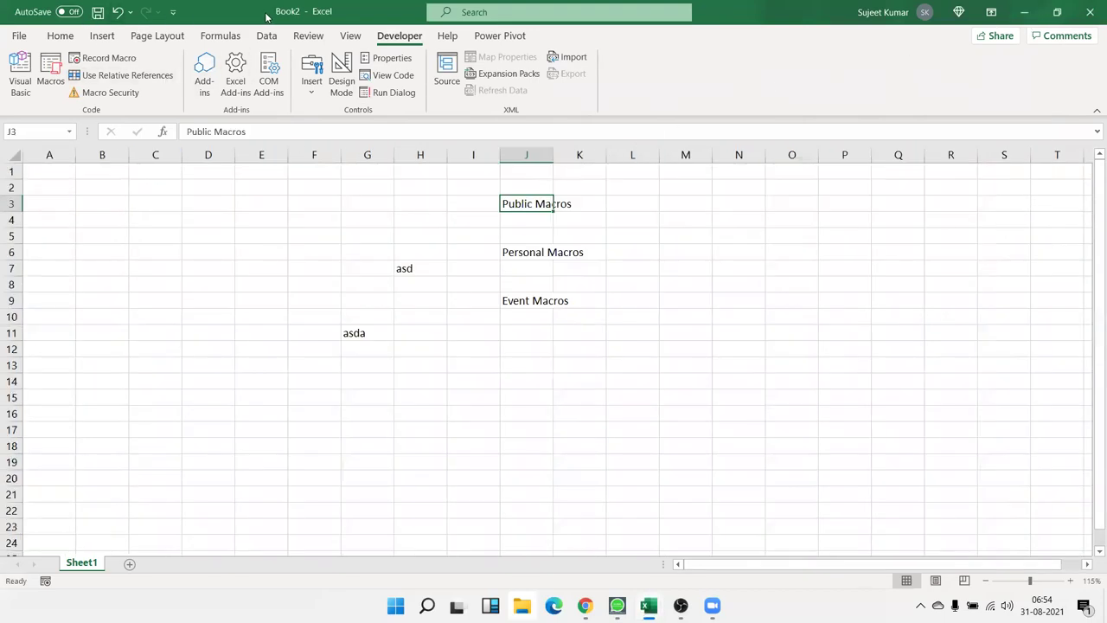
Bring Book4 back, reopen and close the Macros list, then select J6 in Book2
{"action": "mouse_move", "coordinate": [647, 606]}
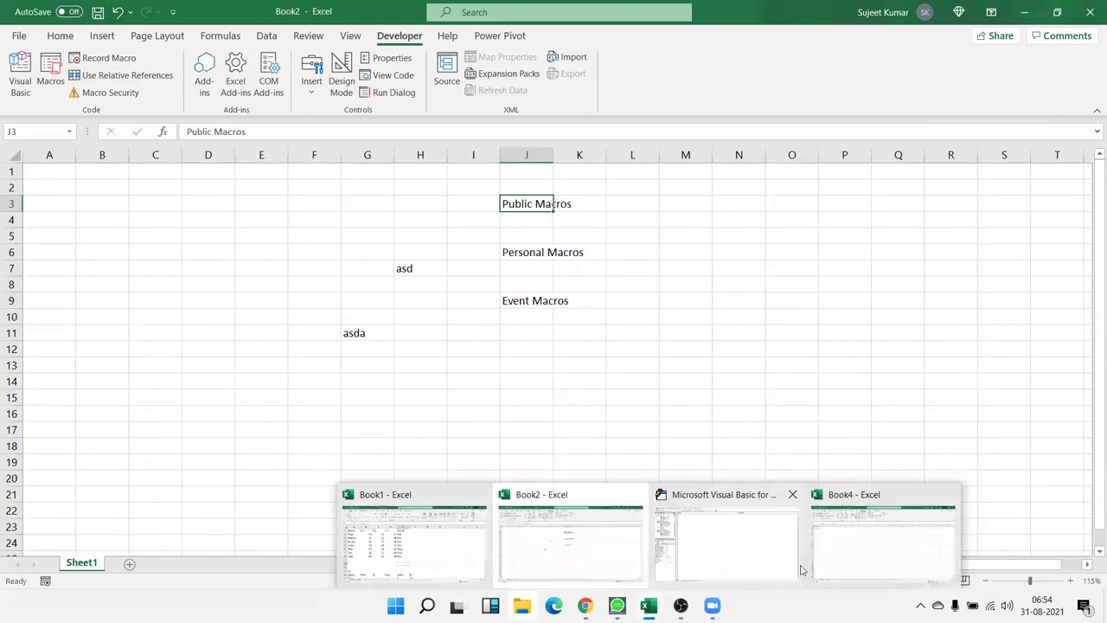
{"action": "left_click", "coordinate": [843, 558]}
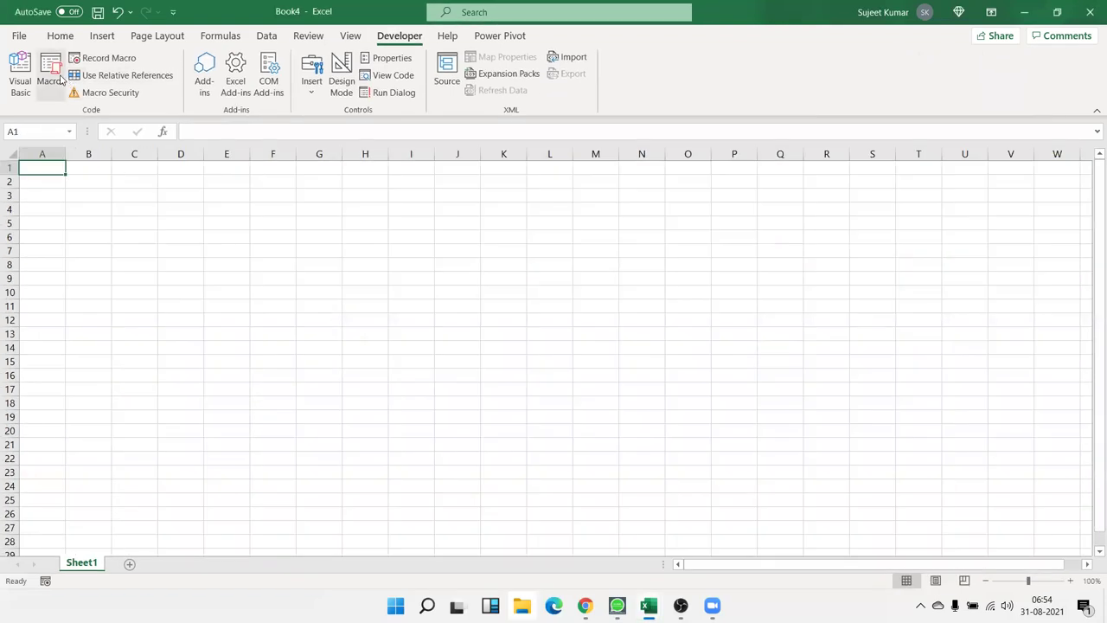
{"action": "left_click", "coordinate": [50, 74]}
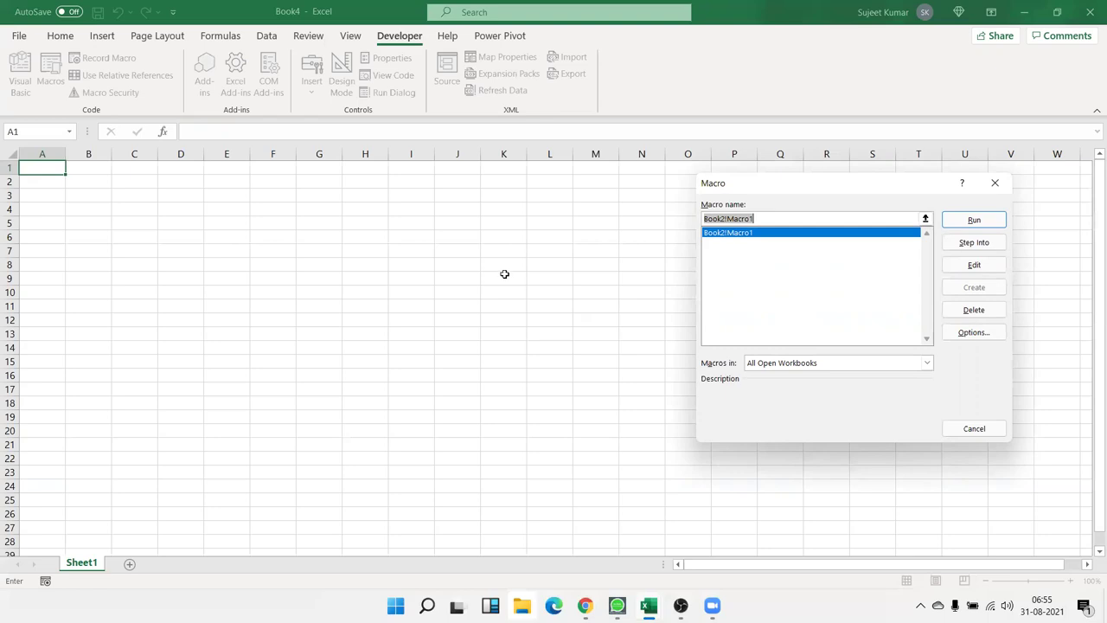
{"action": "key", "text": "Return"}
{"action": "left_click", "coordinate": [531, 252]}
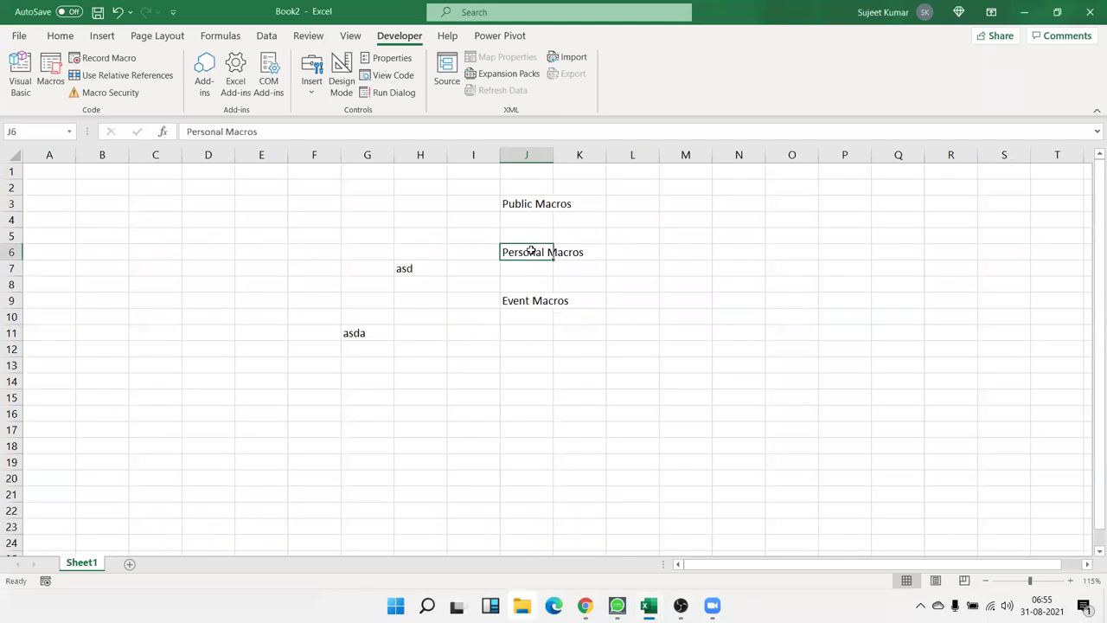
{"action": "left_click", "coordinate": [96, 58]}
{"action": "left_click", "coordinate": [769, 315]}
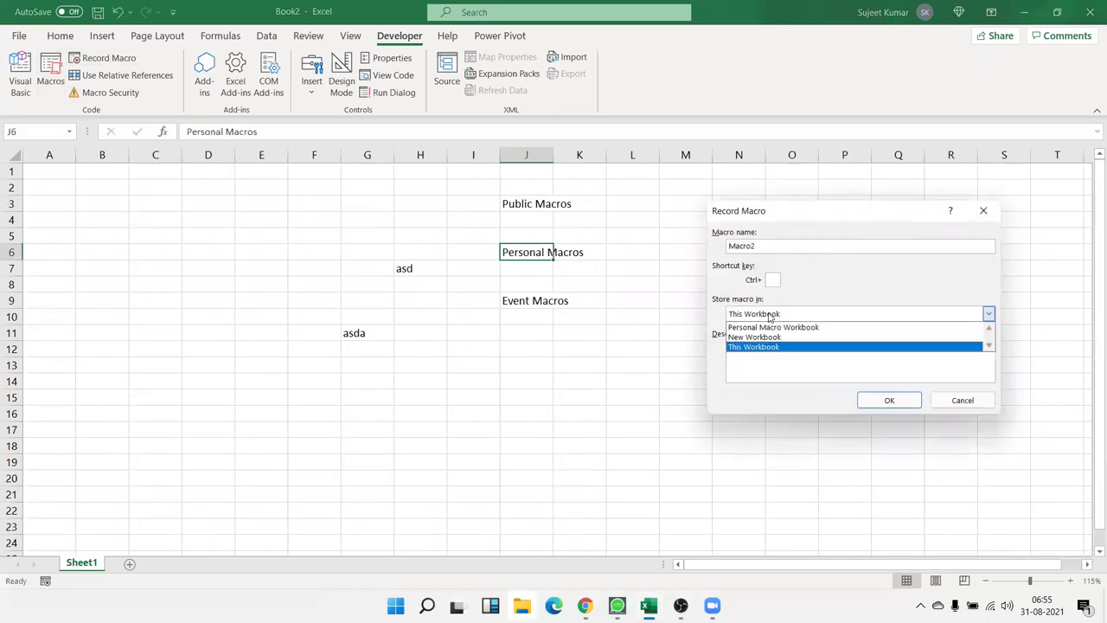
{"action": "left_click", "coordinate": [769, 327]}
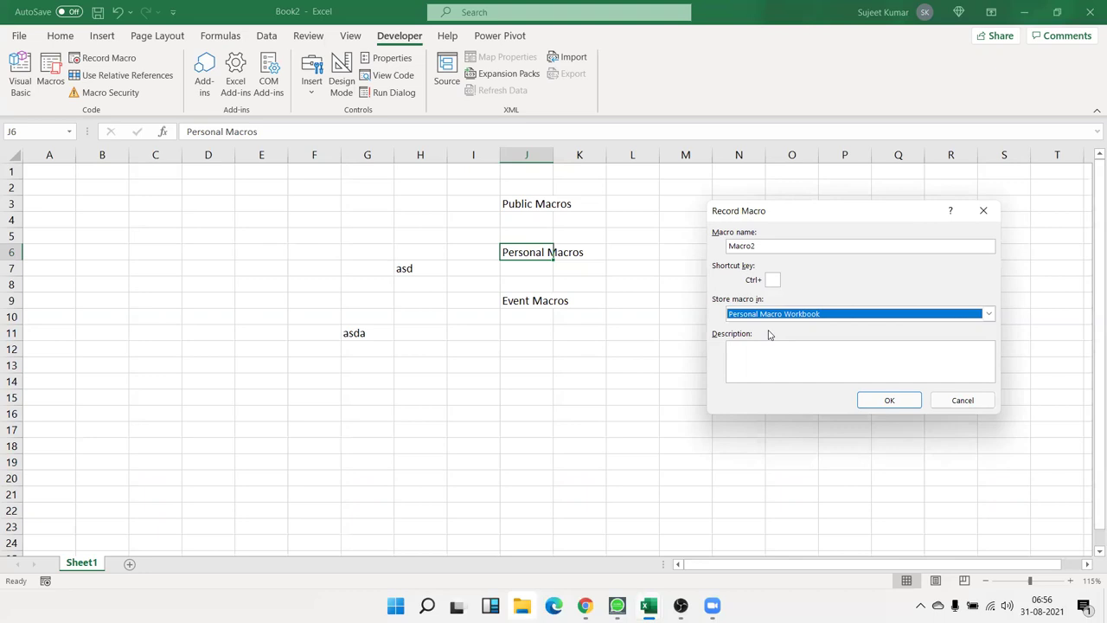
{"action": "key", "text": "Escape"}
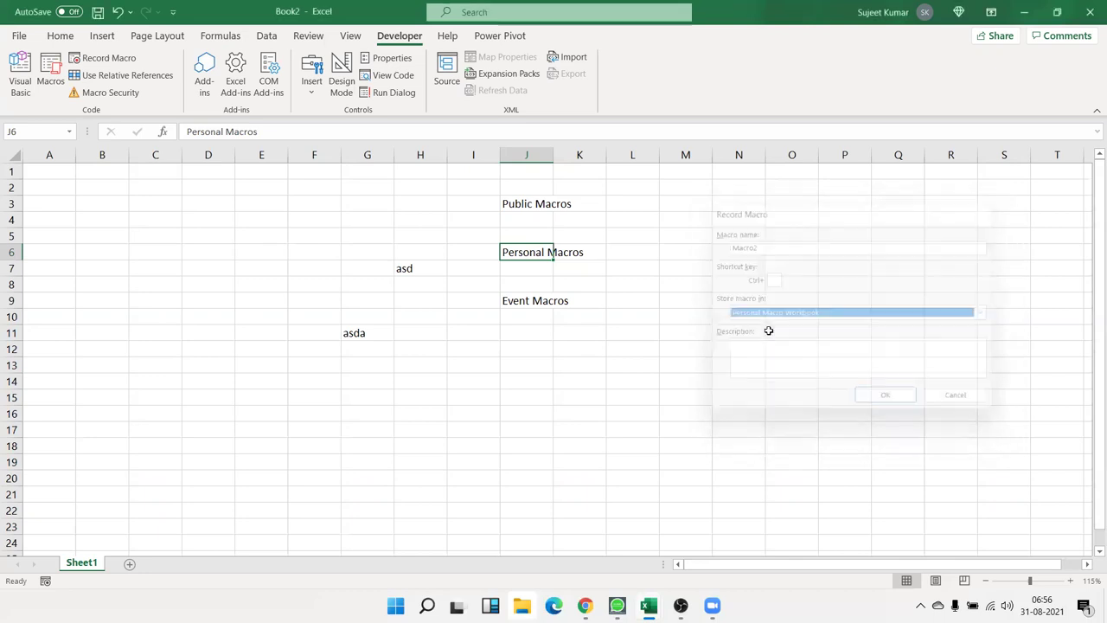
{"action": "key", "text": "Down"}
{"action": "left_click", "coordinate": [516, 302]}
{"action": "left_click", "coordinate": [398, 403]}
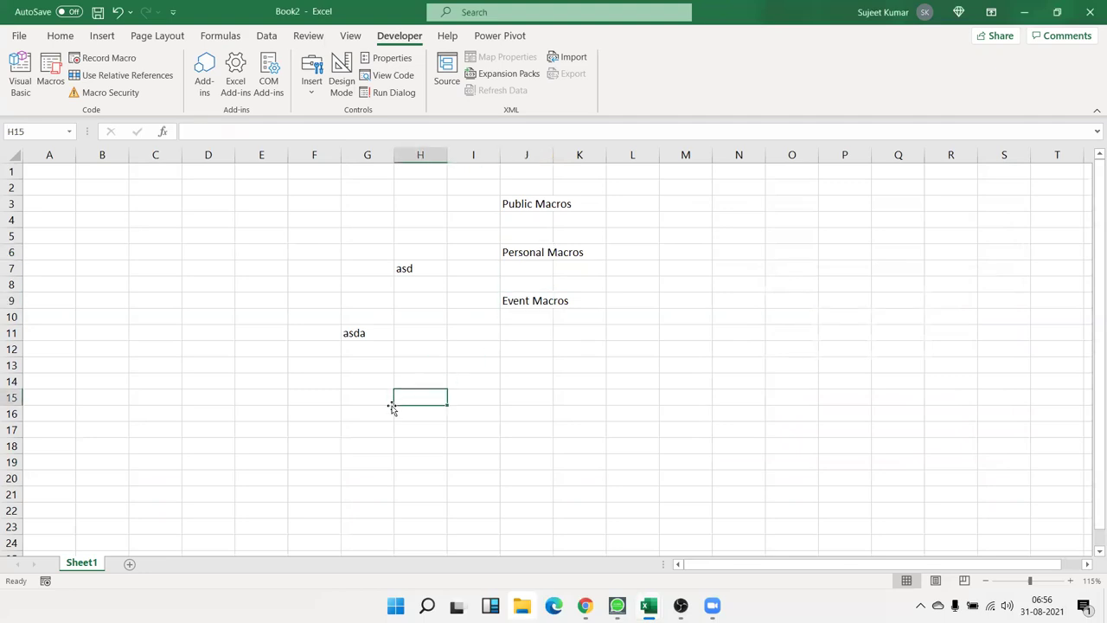
{"action": "left_click", "coordinate": [52, 87]}
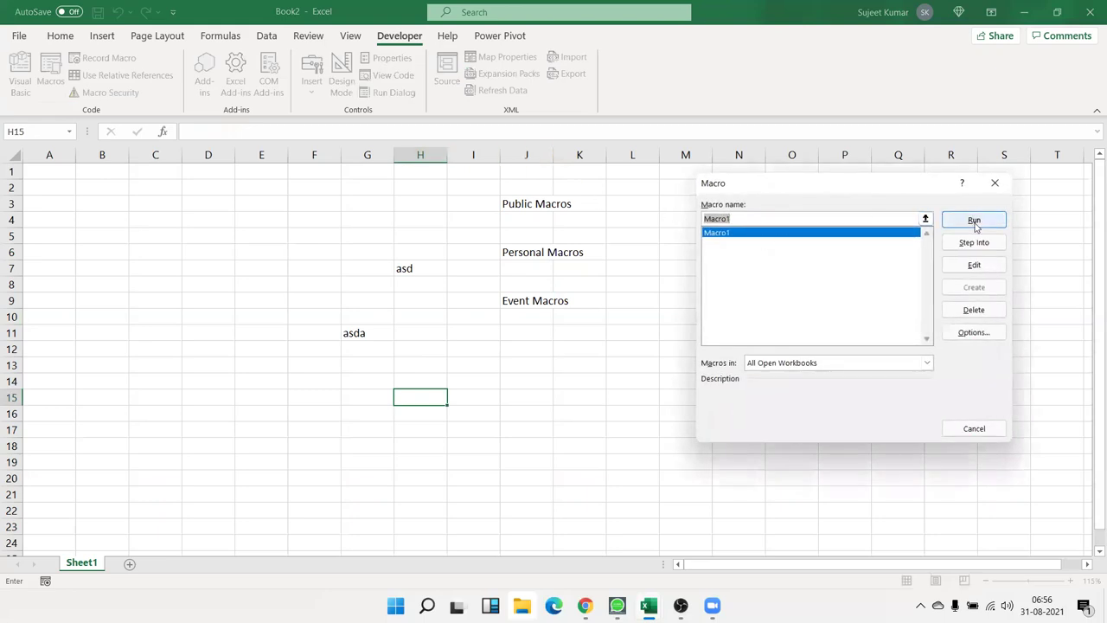
{"action": "left_click", "coordinate": [962, 242]}
{"action": "left_click", "coordinate": [469, 415]}
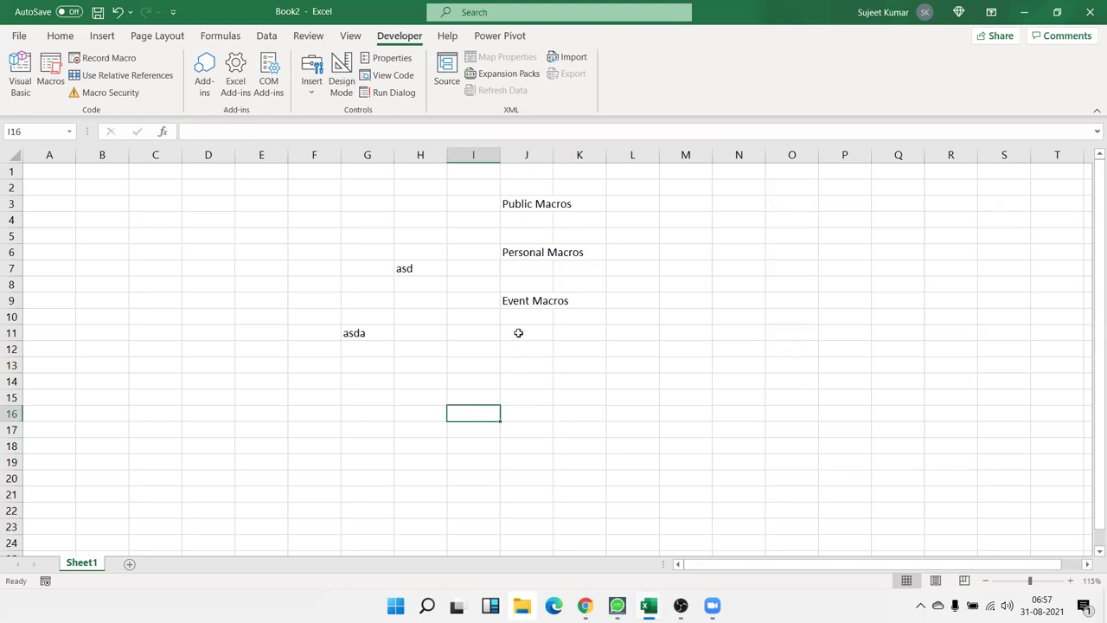
Select J9, then in the VBA editor collapse Book2's project and expand Book3's
{"action": "left_click", "coordinate": [517, 305]}
{"action": "mouse_move", "coordinate": [649, 605]}
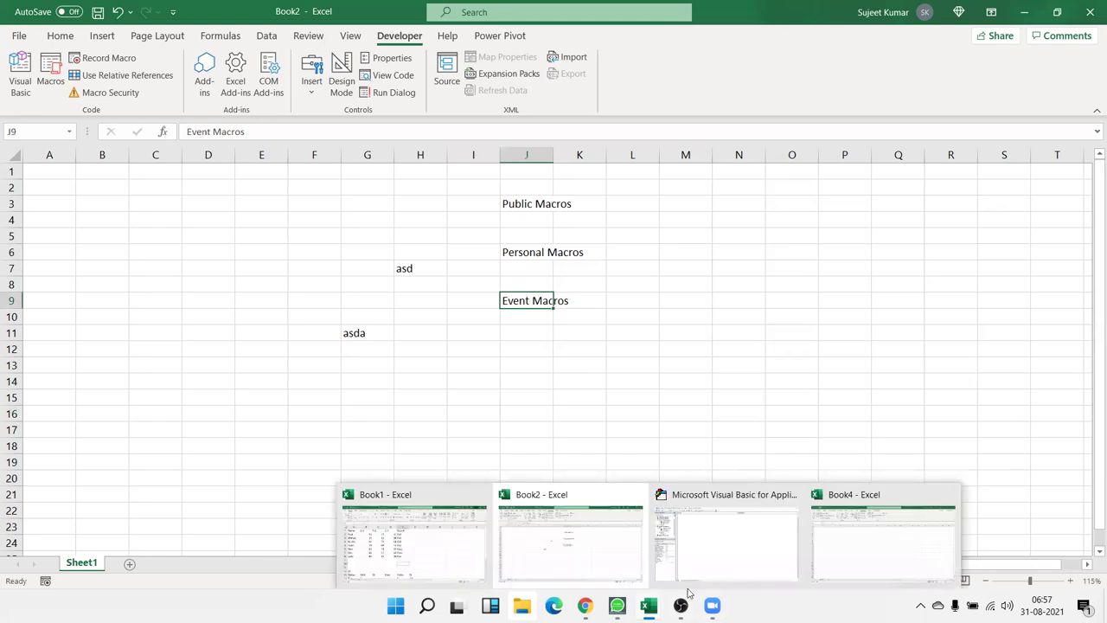
{"action": "left_click", "coordinate": [701, 564]}
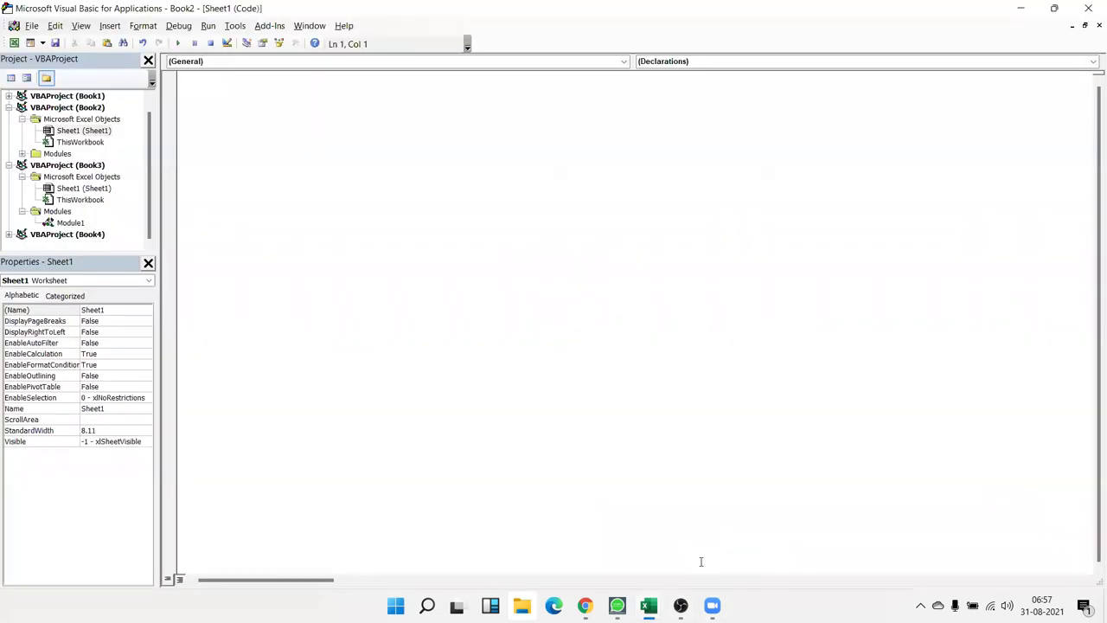
{"action": "left_click", "coordinate": [9, 107]}
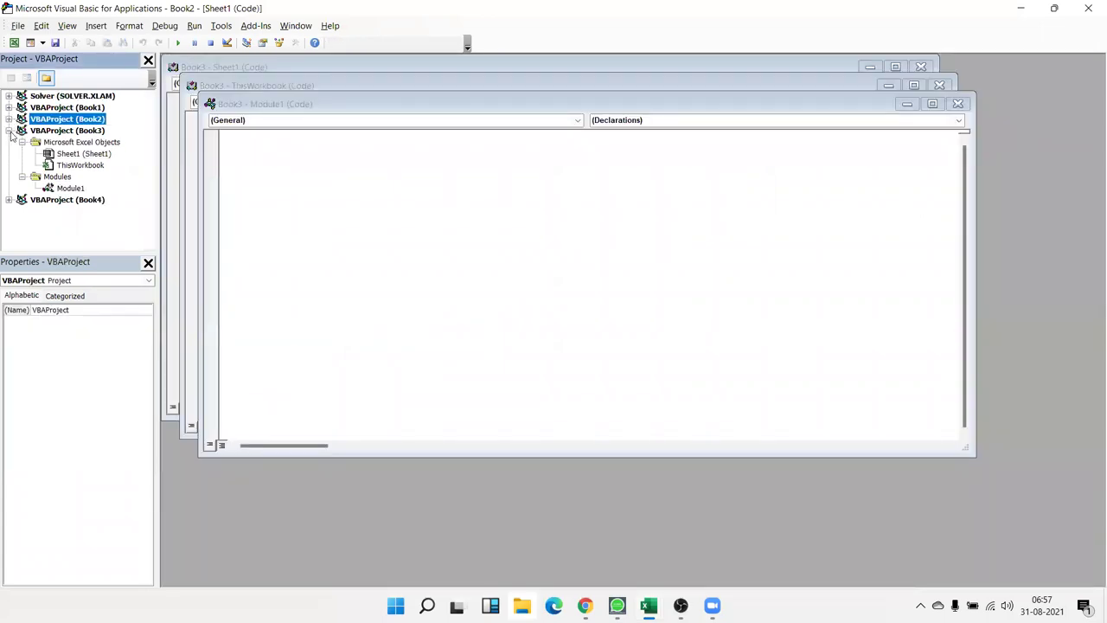
{"action": "left_click", "coordinate": [9, 131]}
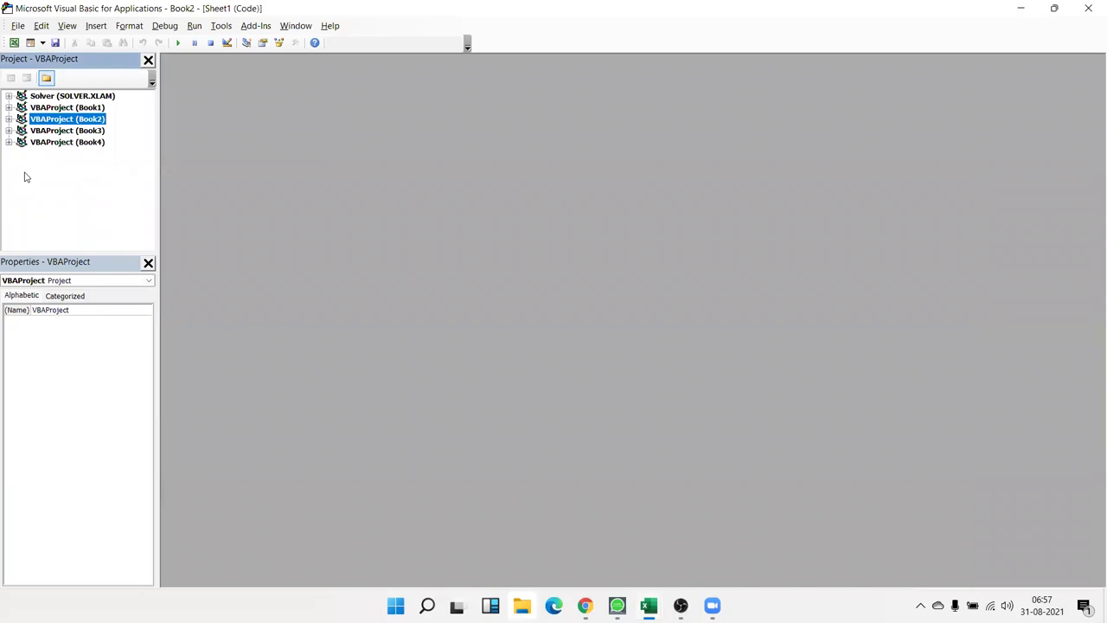
{"action": "left_click", "coordinate": [9, 130]}
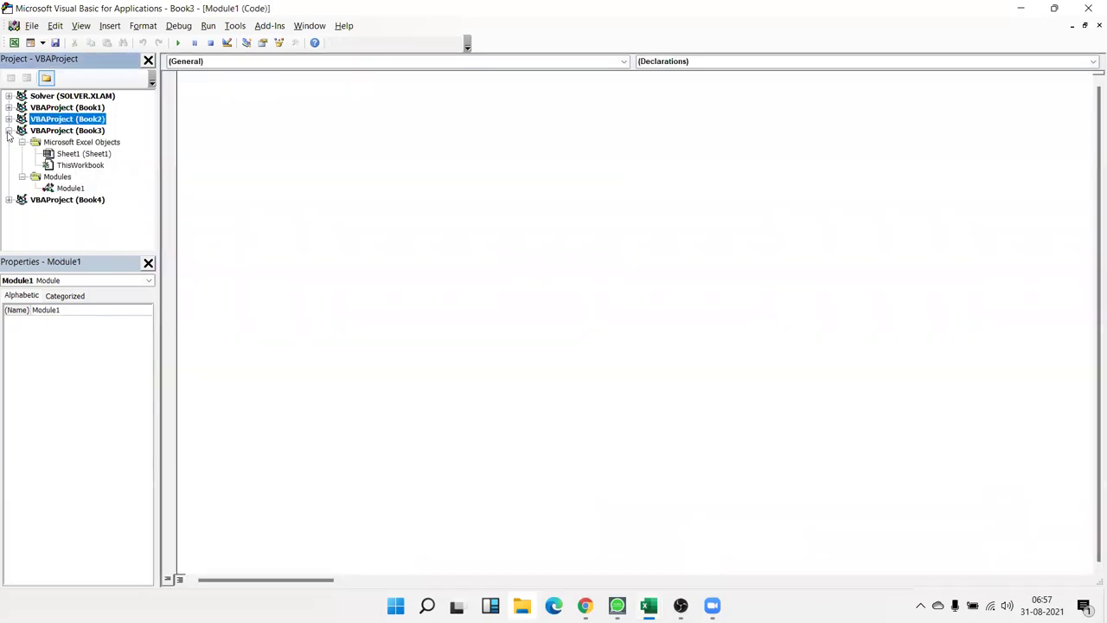
Declare an empty Sub rr() in Book3's Module1, then open Book3's Sheet1 code
{"action": "double_click", "coordinate": [78, 187]}
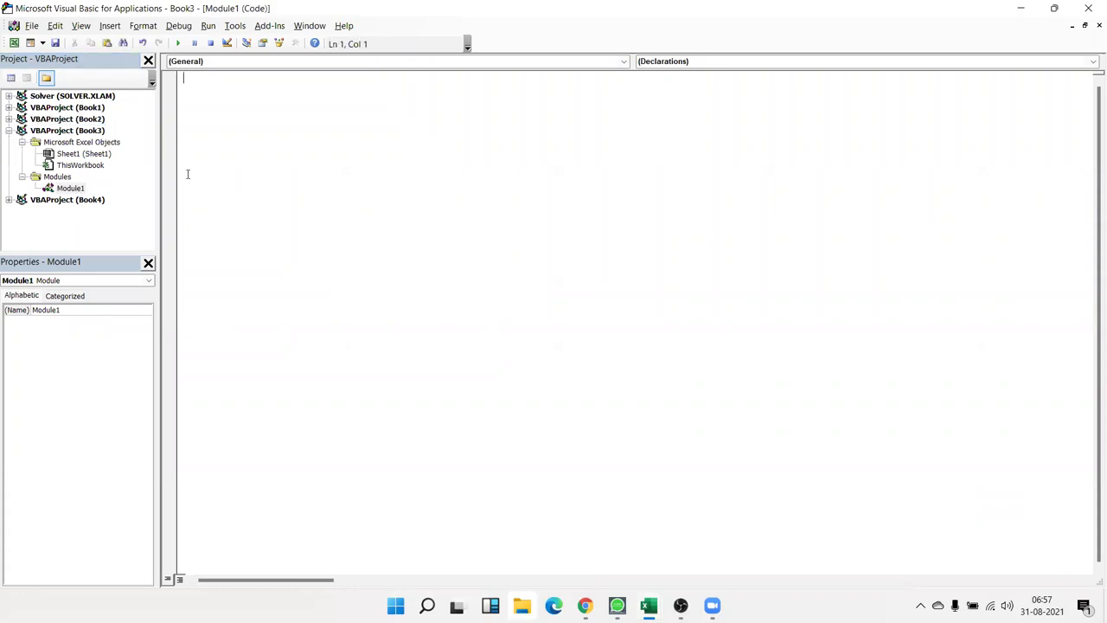
{"action": "type", "text": "sub rr()"}
{"action": "key", "text": "Return"}
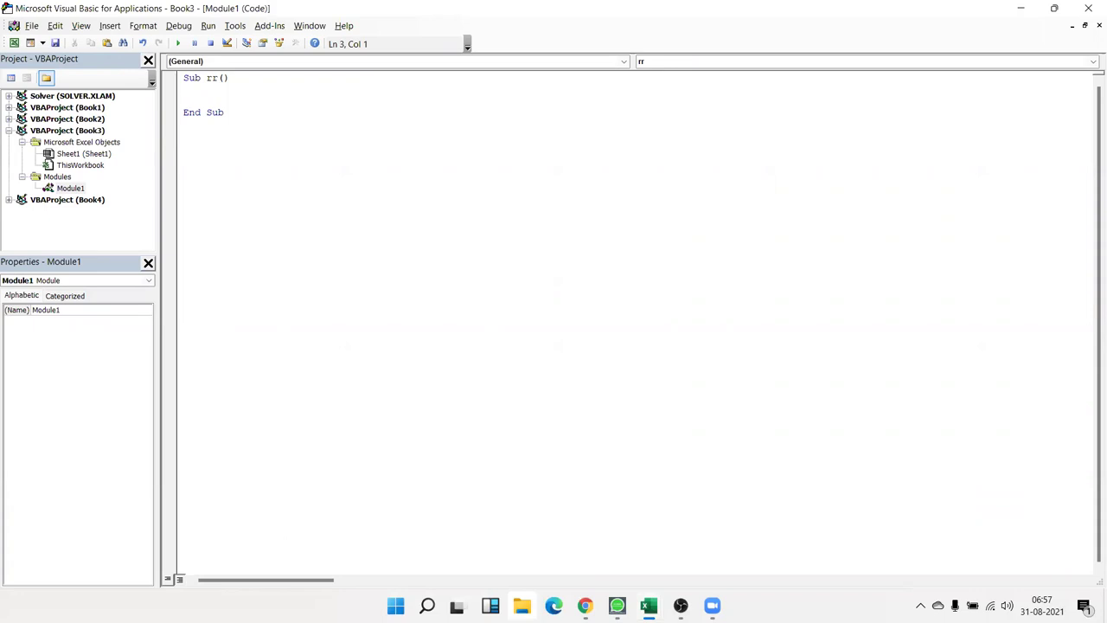
{"action": "key", "text": "Up"}
{"action": "key", "text": "shift+Down"}
{"action": "key", "text": "shift+Down"}
{"action": "double_click", "coordinate": [98, 164]}
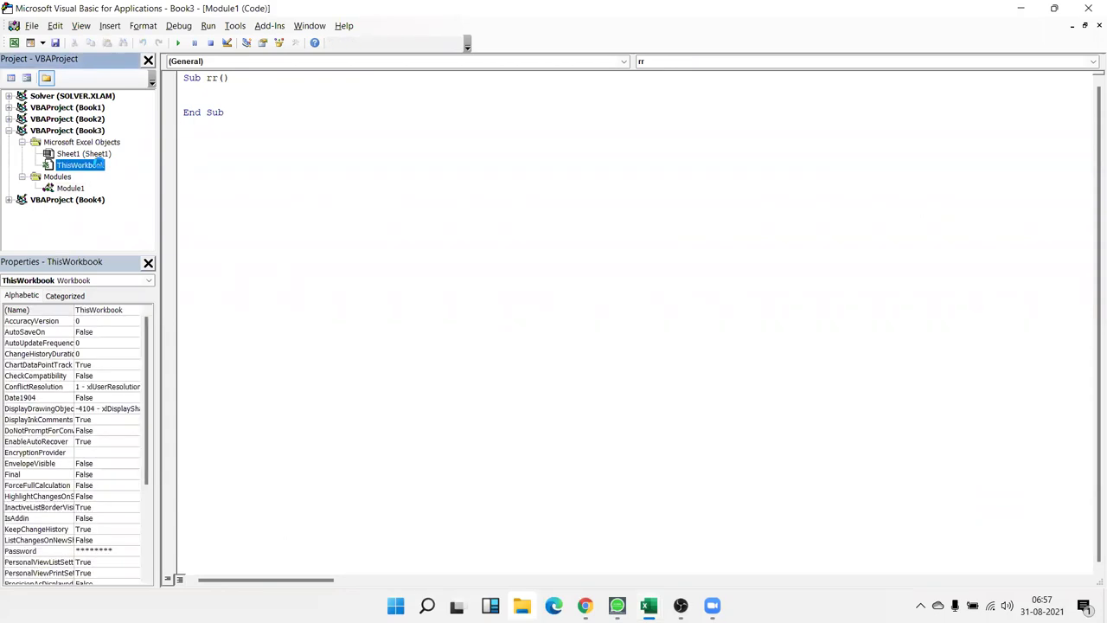
{"action": "double_click", "coordinate": [94, 155]}
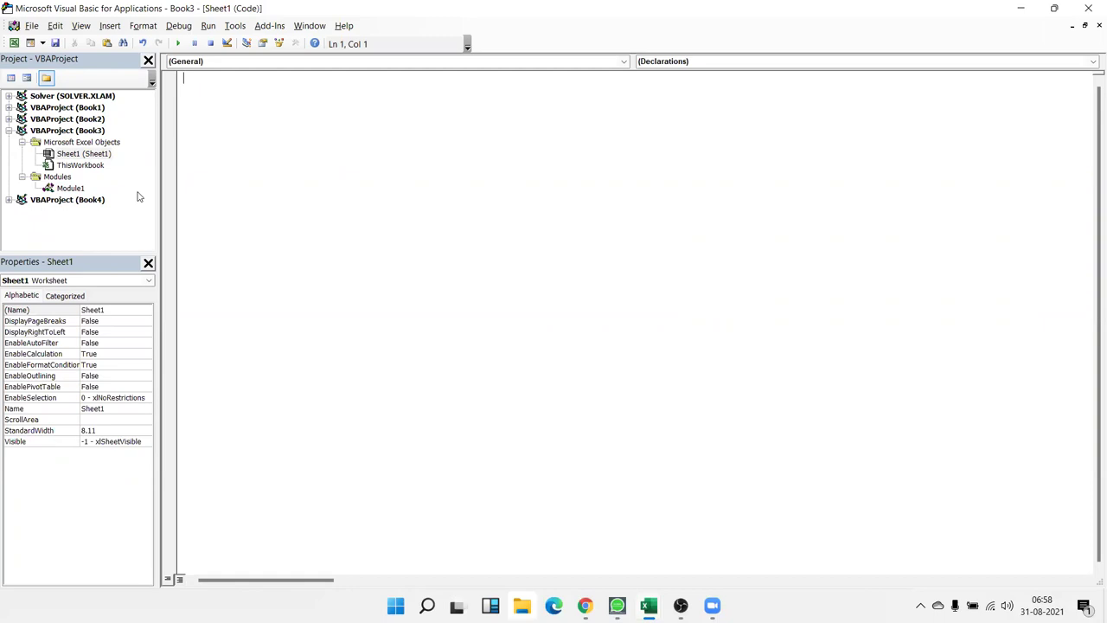
Insert a Worksheet_SelectionChange event procedure into Book3's Sheet1 code
{"action": "left_click", "coordinate": [228, 65]}
{"action": "left_click", "coordinate": [223, 84]}
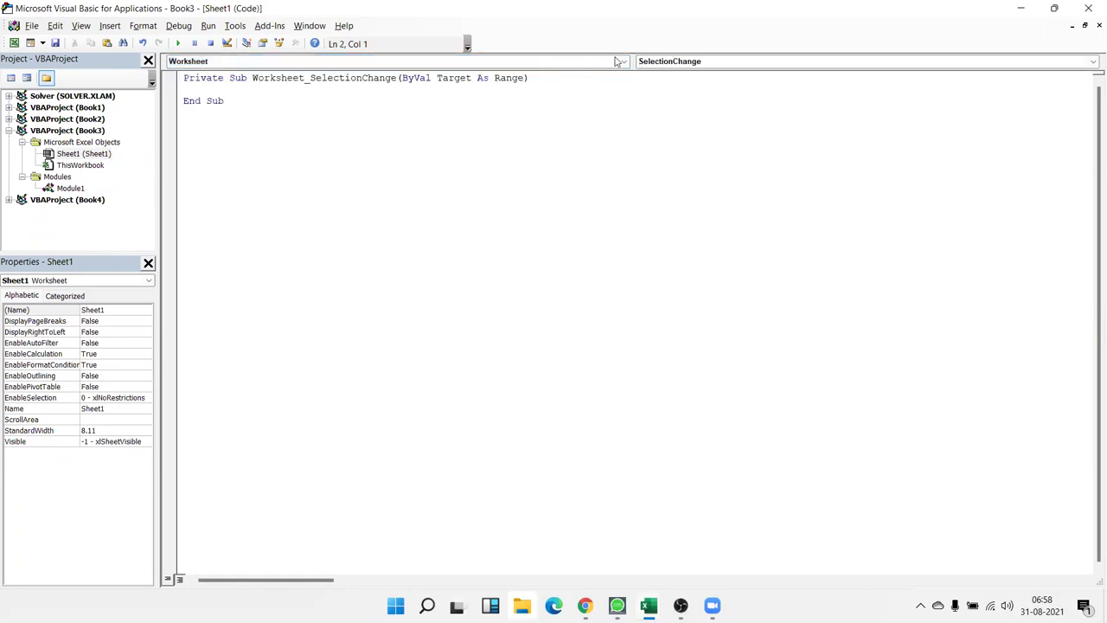
{"action": "left_click", "coordinate": [660, 63]}
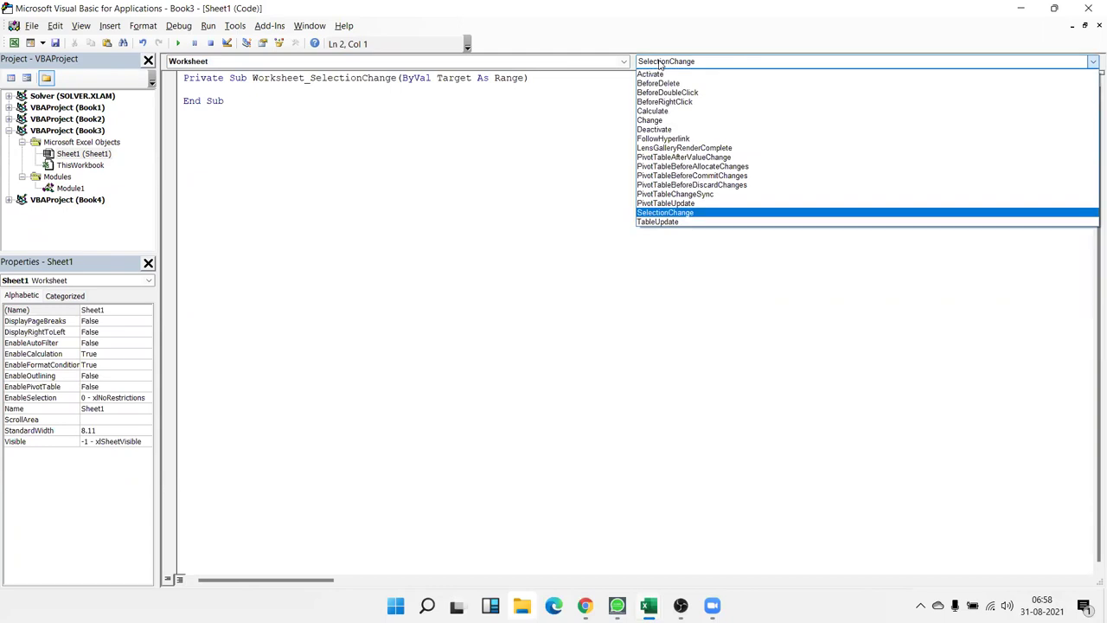
{"action": "left_click", "coordinate": [661, 63]}
{"action": "left_click", "coordinate": [224, 91]}
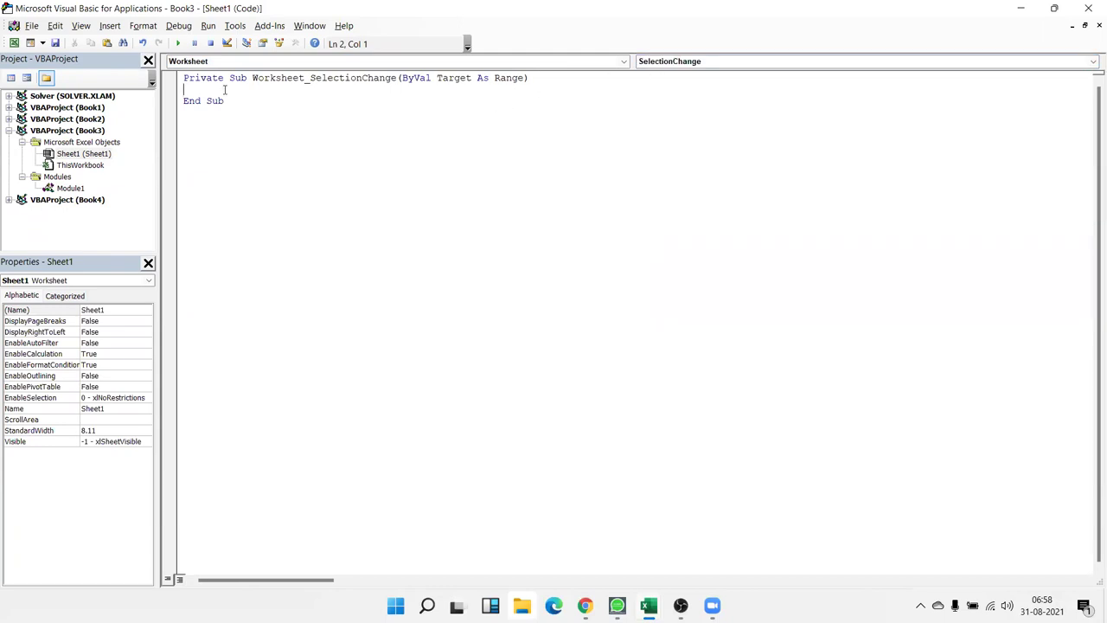
{"action": "key", "text": "Return"}
{"action": "key", "text": "Return"}
Write ActiveCell.Interior.Color = vbRed inside the procedure using autocomplete
{"action": "type", "text": "activecell.in"}
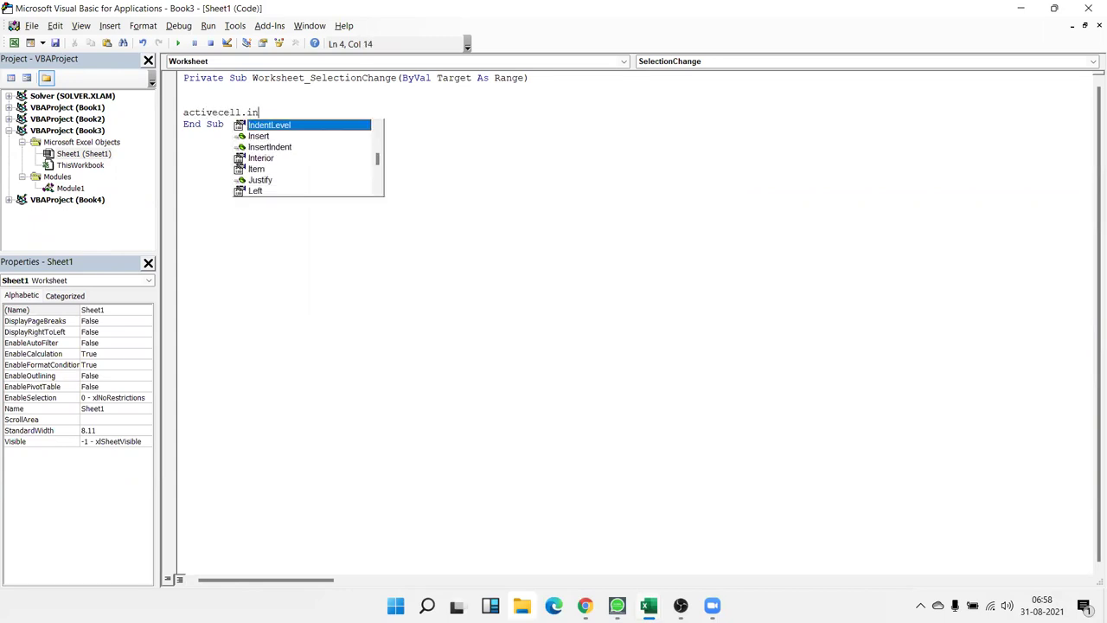
{"action": "key", "text": "Down"}
{"action": "key", "text": "Down"}
{"action": "key", "text": "Down"}
{"action": "key", "text": "Up"}
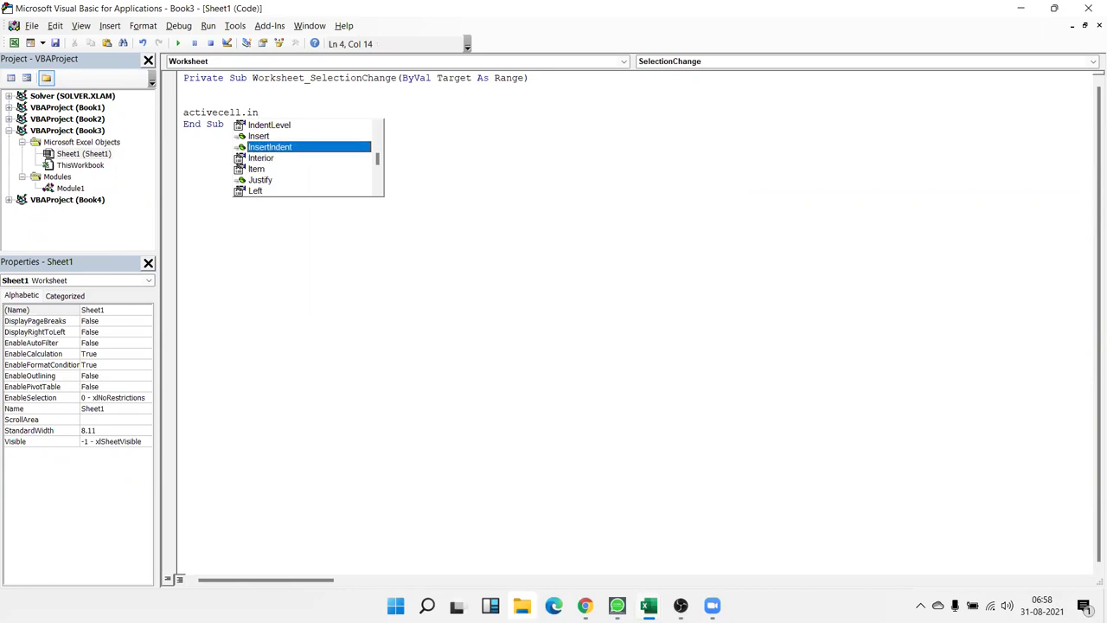
{"action": "key", "text": "Up"}
{"action": "key", "text": "Down"}
{"action": "key", "text": "Down"}
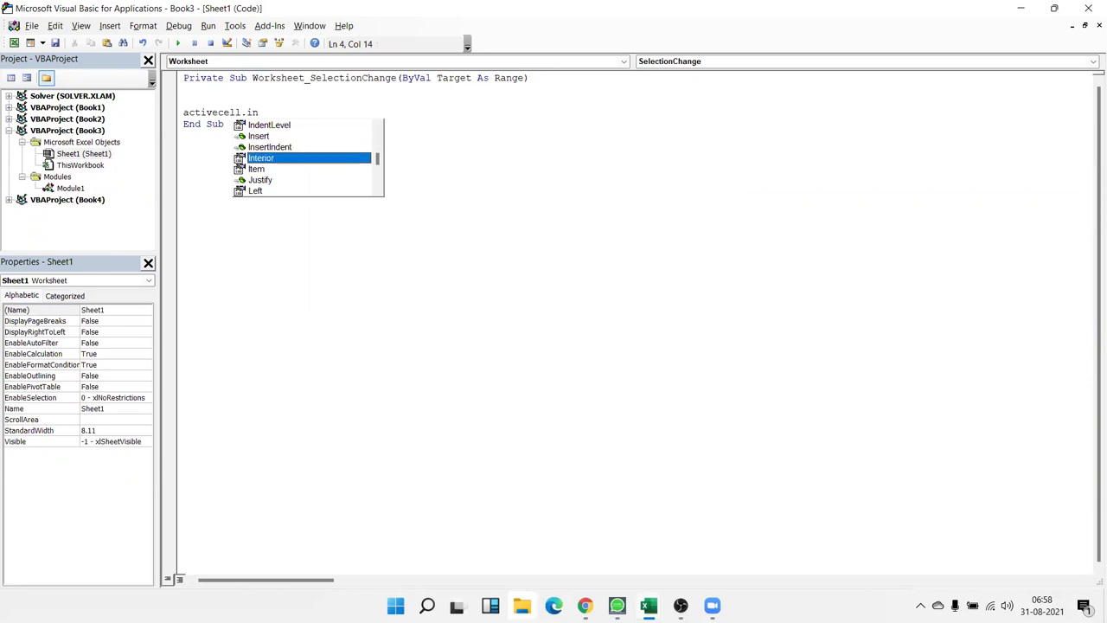
{"action": "key", "text": "Tab"}
{"action": "type", "text": ".co"}
{"action": "key", "text": "Tab"}
{"action": "type", "text": "=vbred"}
{"action": "key", "text": "Return"}
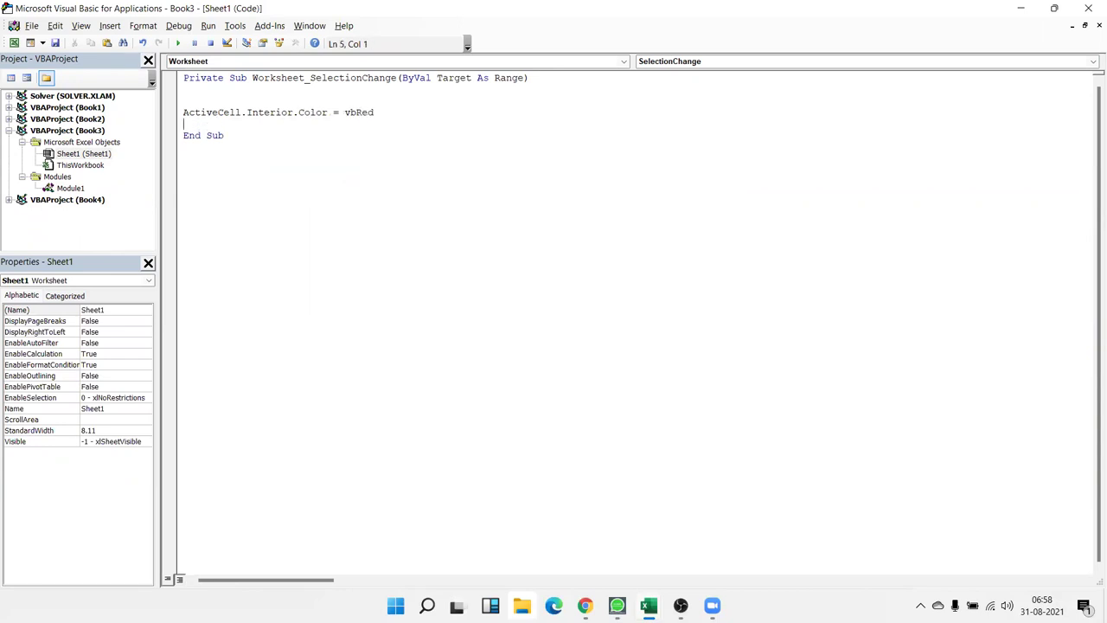
{"action": "key", "text": "alt+F11"}
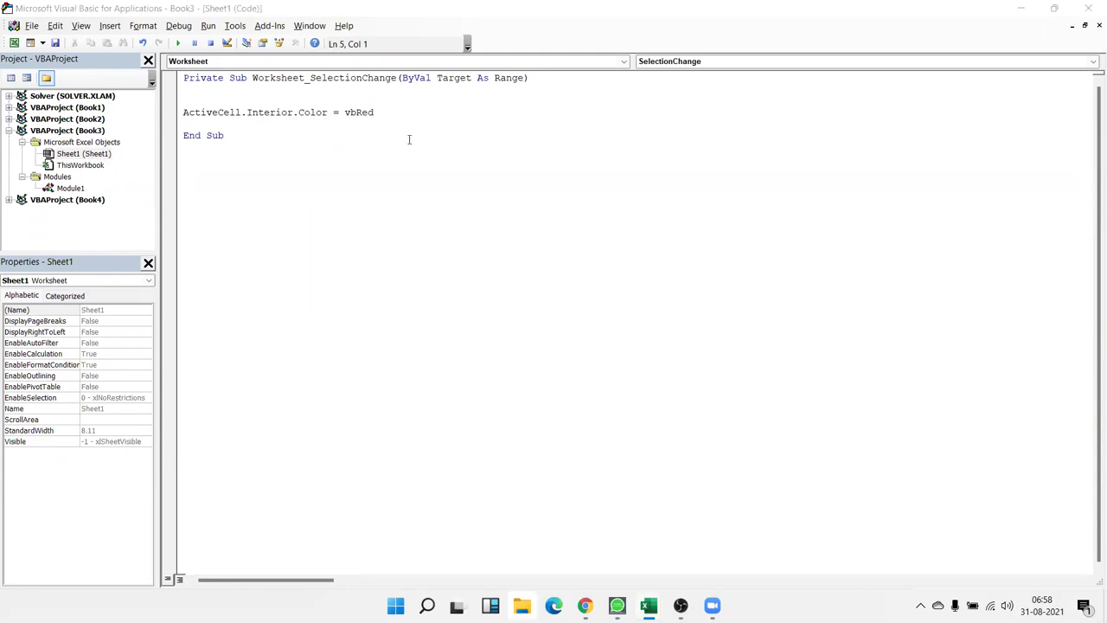
{"action": "left_click", "coordinate": [412, 114]}
{"action": "left_click", "coordinate": [385, 125]}
Switch to Book2 with Alt+Tab and select cell D20
{"action": "key", "text": "alt+Tab"}
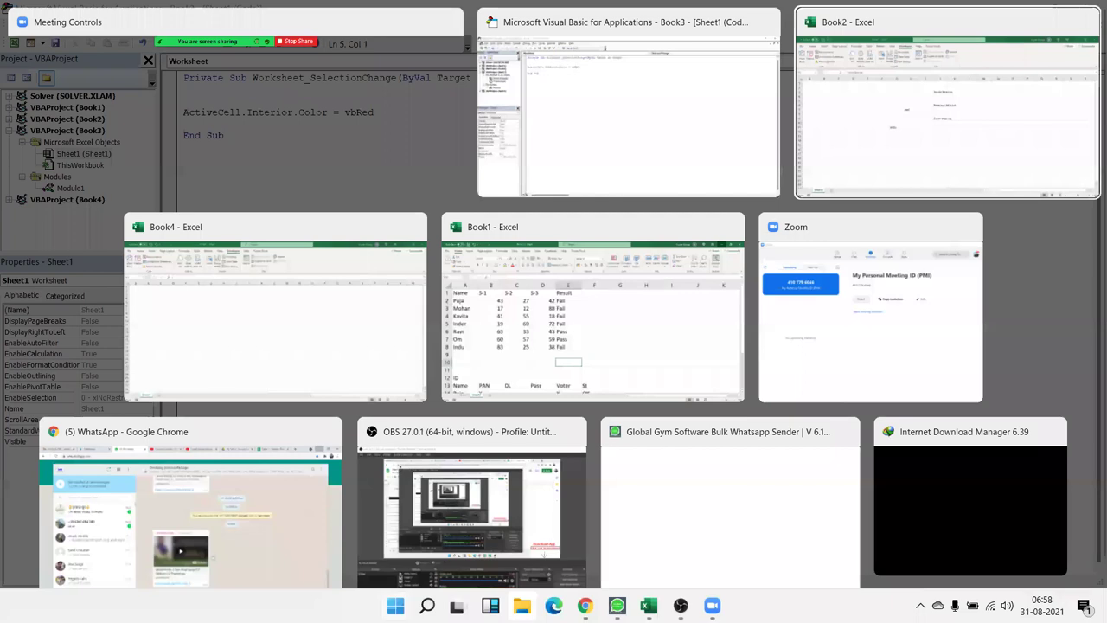
{"action": "left_click", "coordinate": [348, 490]}
{"action": "left_click", "coordinate": [245, 490]}
{"action": "left_click", "coordinate": [213, 467]}
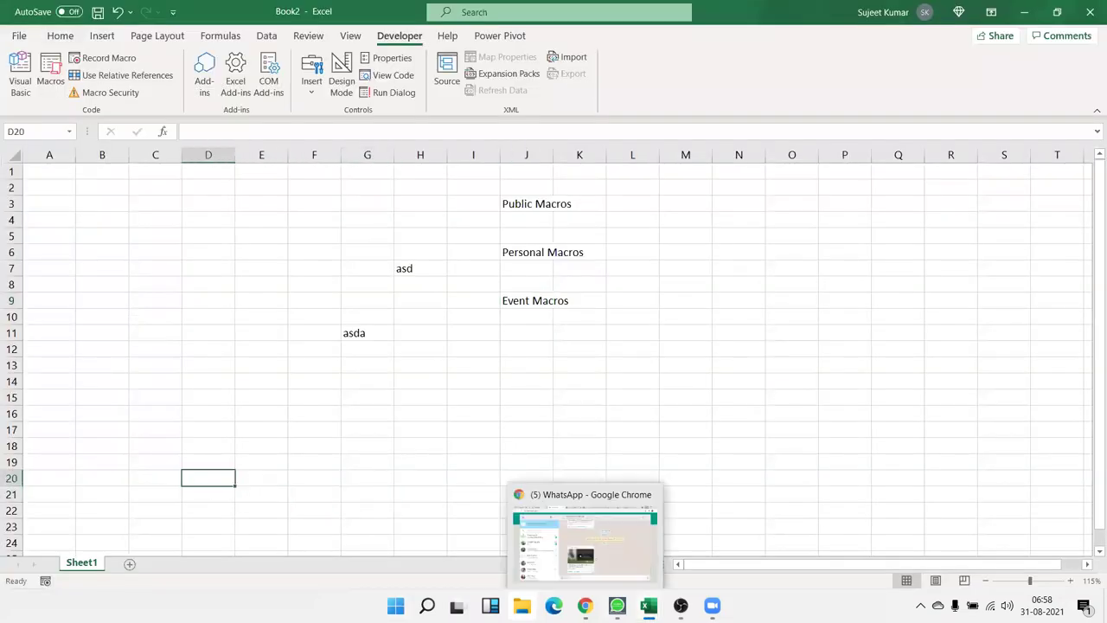
{"action": "left_click", "coordinate": [616, 605]}
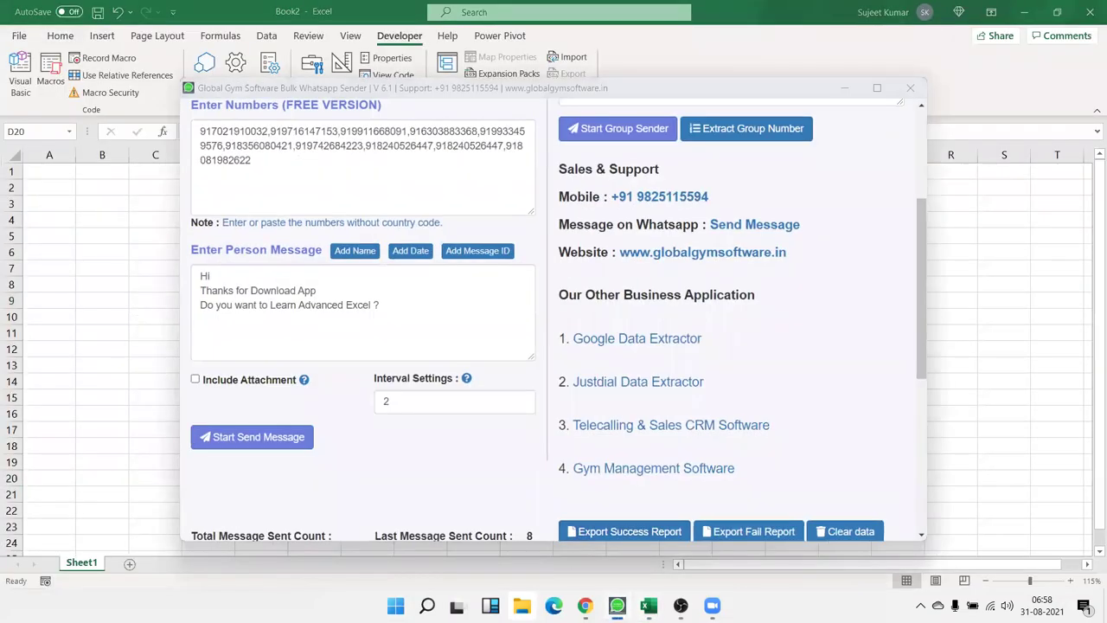
Switch to Book1, go to its Sheet1 and select cell D7
{"action": "mouse_move", "coordinate": [648, 605]}
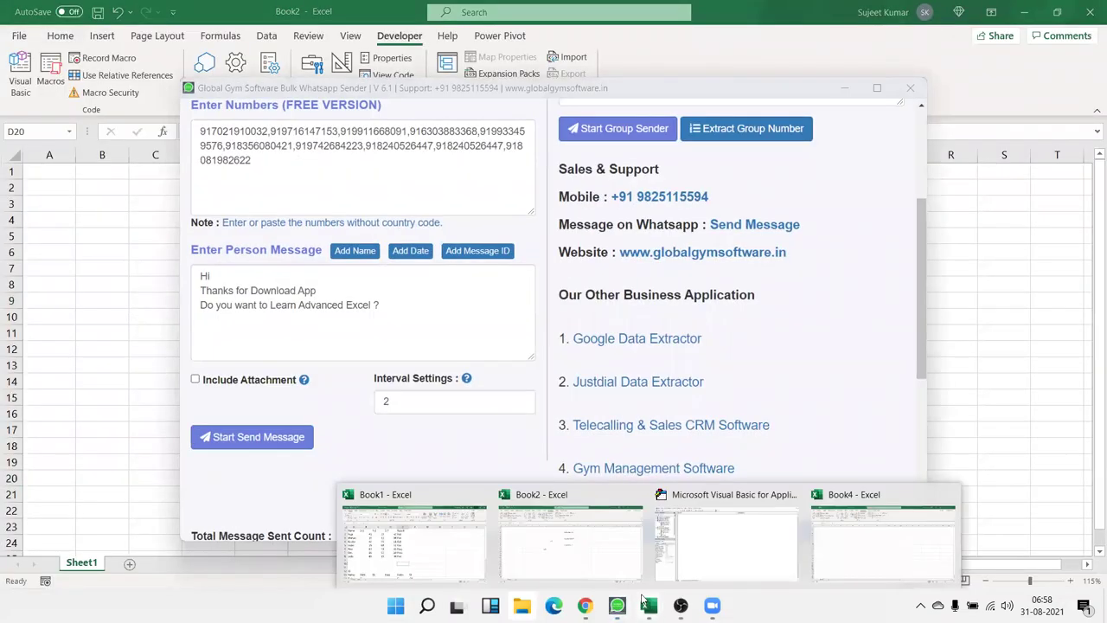
{"action": "left_click", "coordinate": [450, 546]}
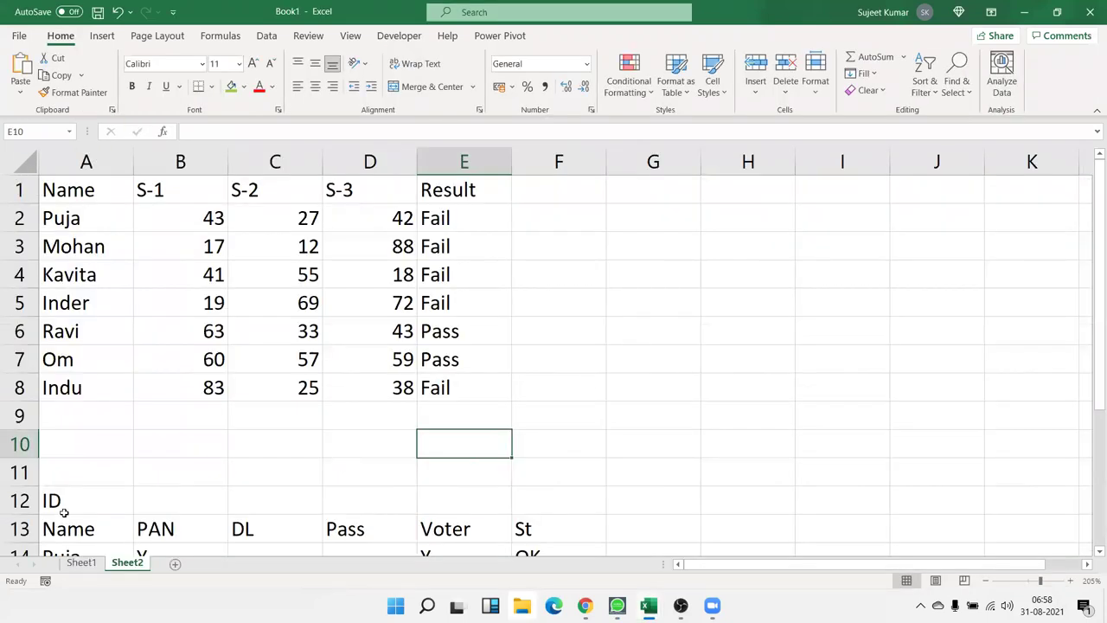
{"action": "left_click", "coordinate": [81, 562]}
{"action": "key", "text": "Right"}
{"action": "key", "text": "Right"}
{"action": "key", "text": "Down"}
{"action": "key", "text": "Down"}
{"action": "left_click", "coordinate": [474, 384]}
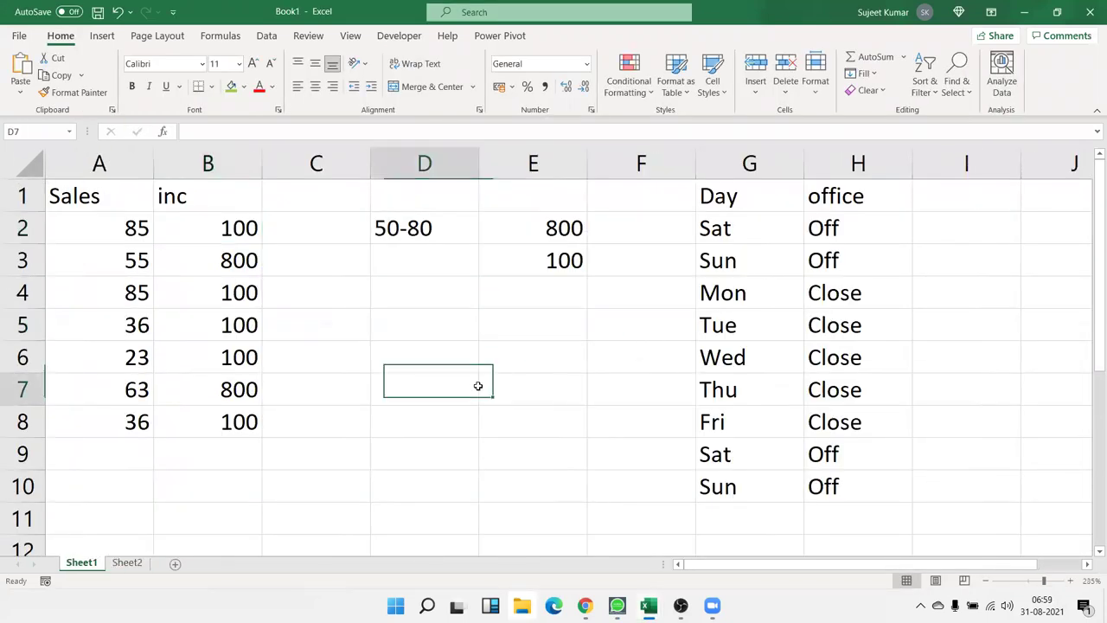
Bring Book4 to the front and select cell F18
{"action": "mouse_move", "coordinate": [649, 606]}
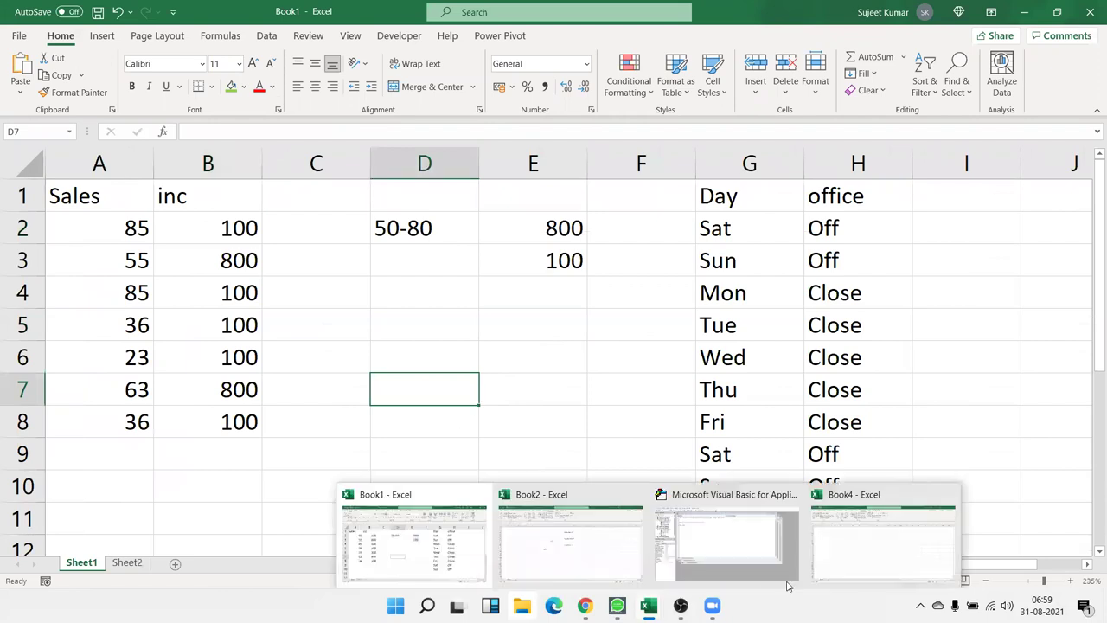
{"action": "left_click", "coordinate": [837, 562]}
{"action": "left_click", "coordinate": [490, 348]}
{"action": "left_click", "coordinate": [347, 361]}
{"action": "left_click", "coordinate": [262, 400]}
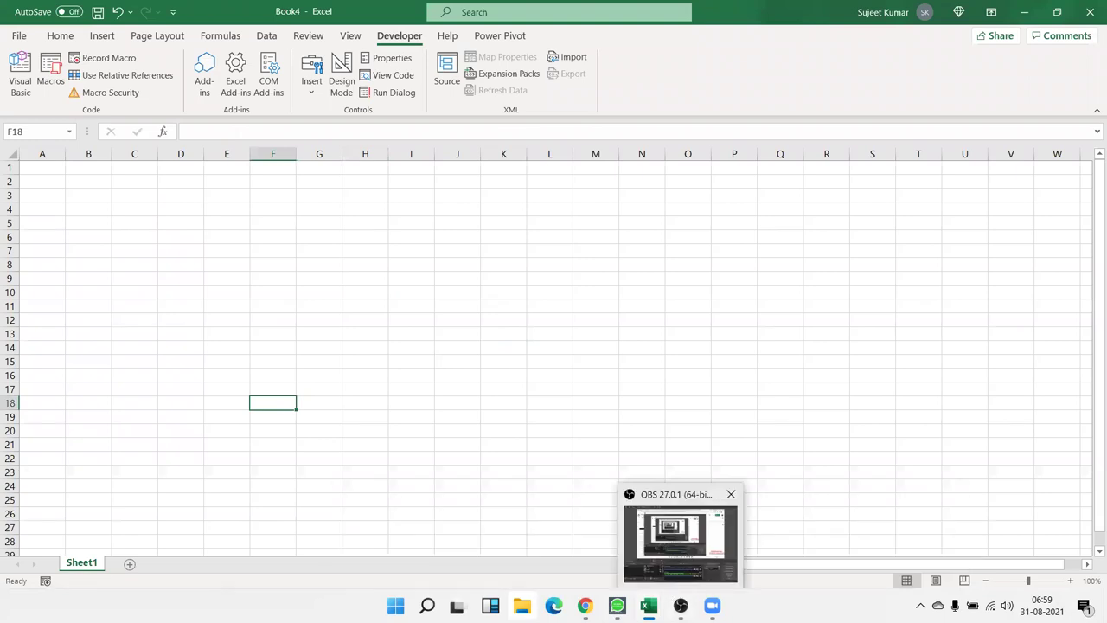
Back in the VBA editor, open Book3's Sheet1 code holding the SelectionChange macro
{"action": "mouse_move", "coordinate": [666, 603]}
{"action": "left_click", "coordinate": [727, 540]}
{"action": "double_click", "coordinate": [78, 188]}
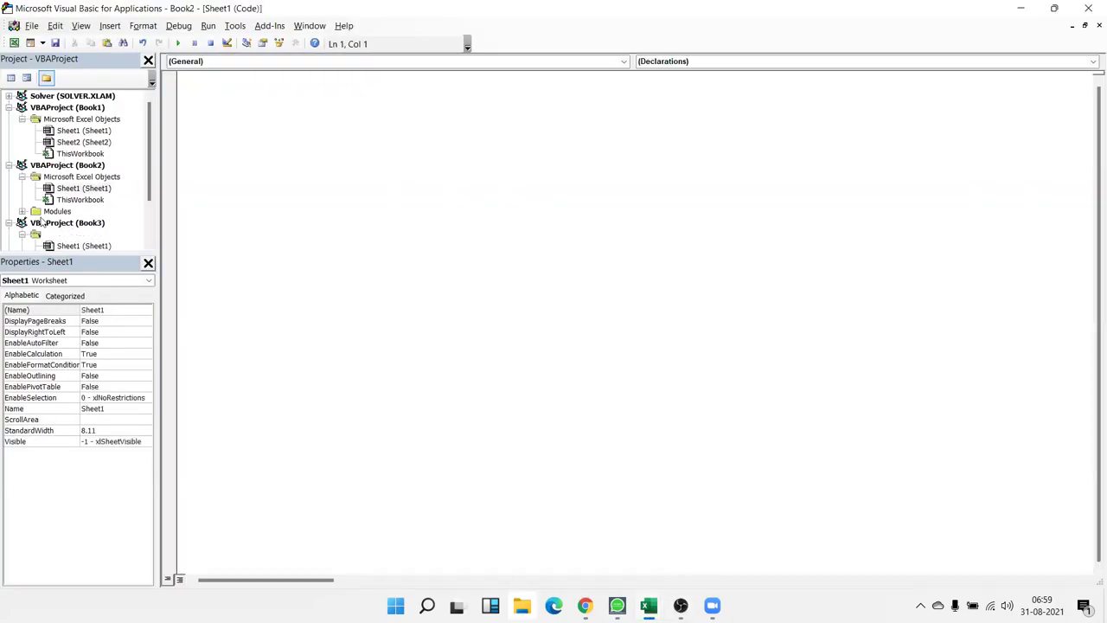
{"action": "double_click", "coordinate": [83, 247]}
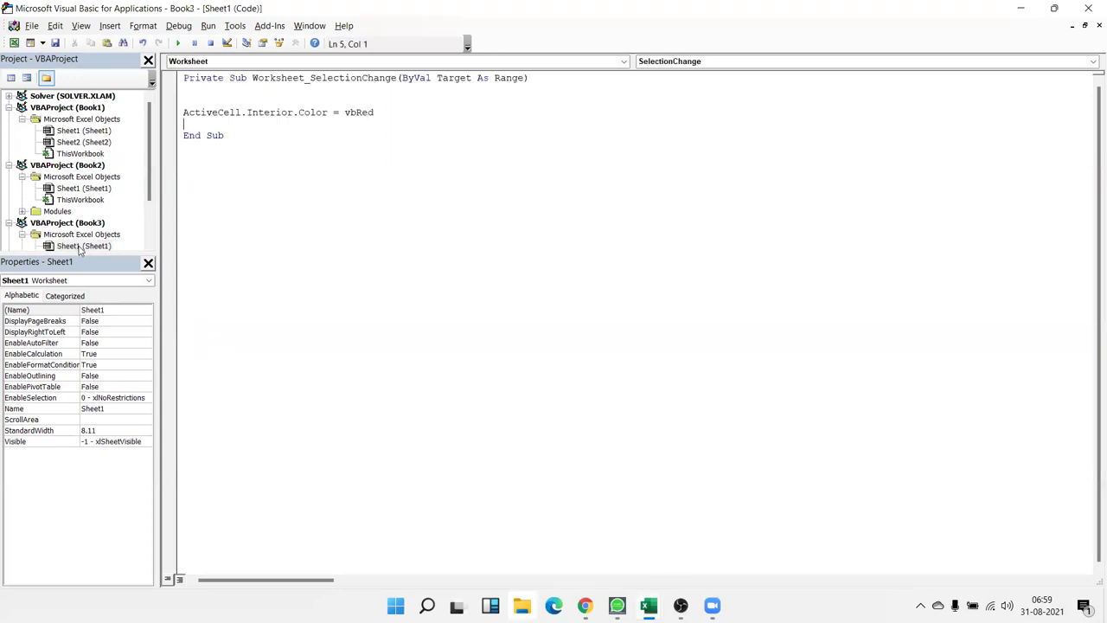
{"action": "scroll", "coordinate": [92, 226], "scroll_direction": "down", "scroll_amount": 1}
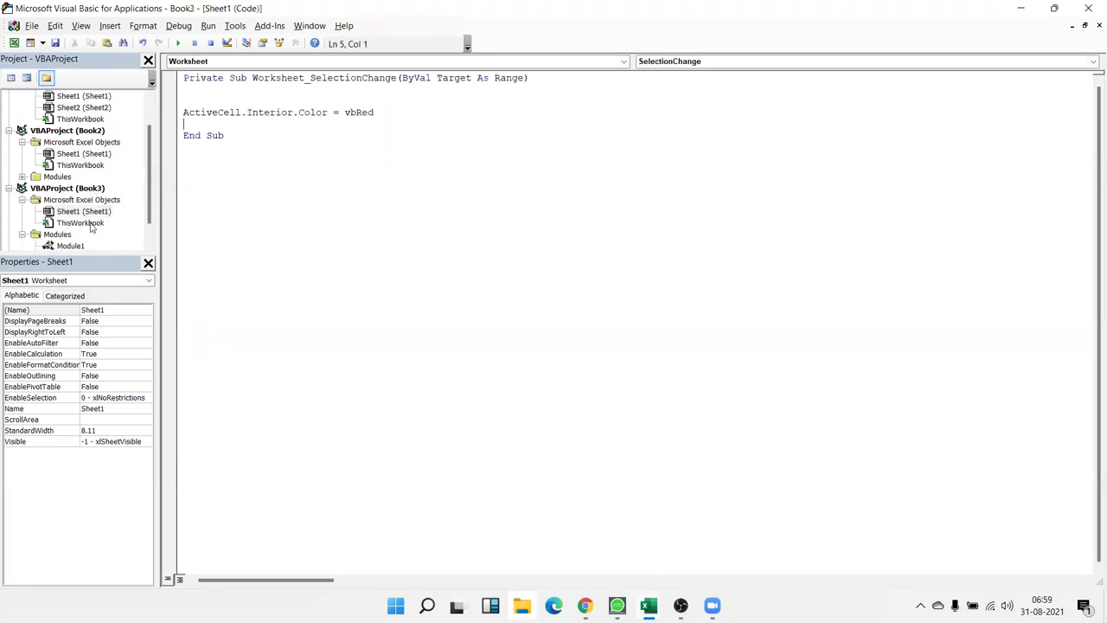
{"action": "left_click", "coordinate": [285, 106]}
Copy the whole macro and paste it into Book2's empty Sheet1 code
{"action": "left_click", "coordinate": [648, 606]}
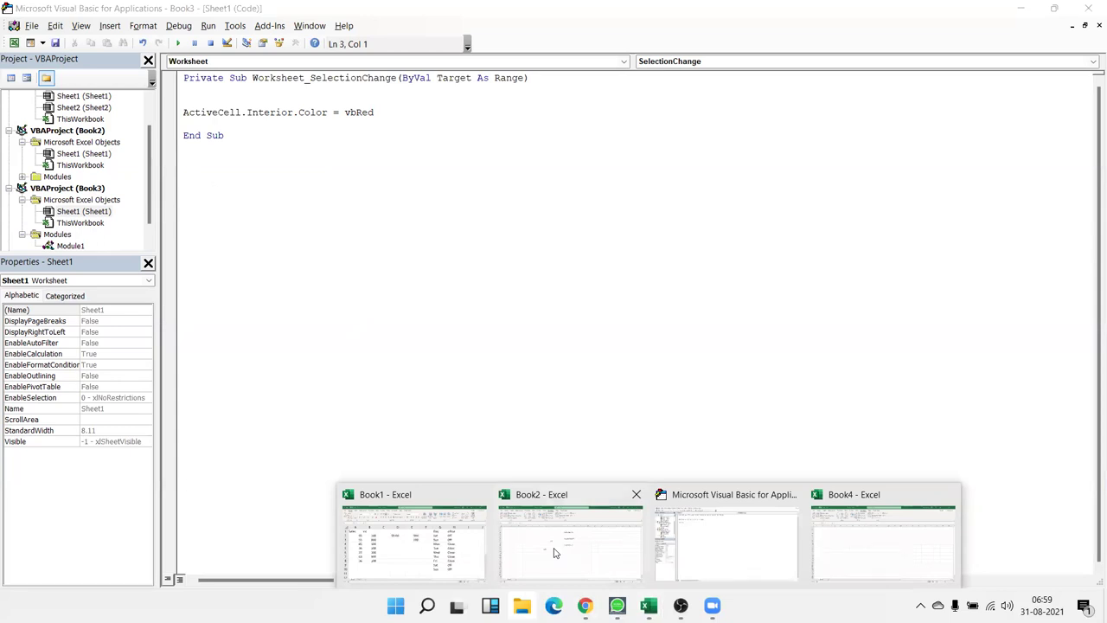
{"action": "left_click", "coordinate": [299, 167]}
{"action": "key", "text": "ctrl+a"}
{"action": "key", "text": "ctrl+c"}
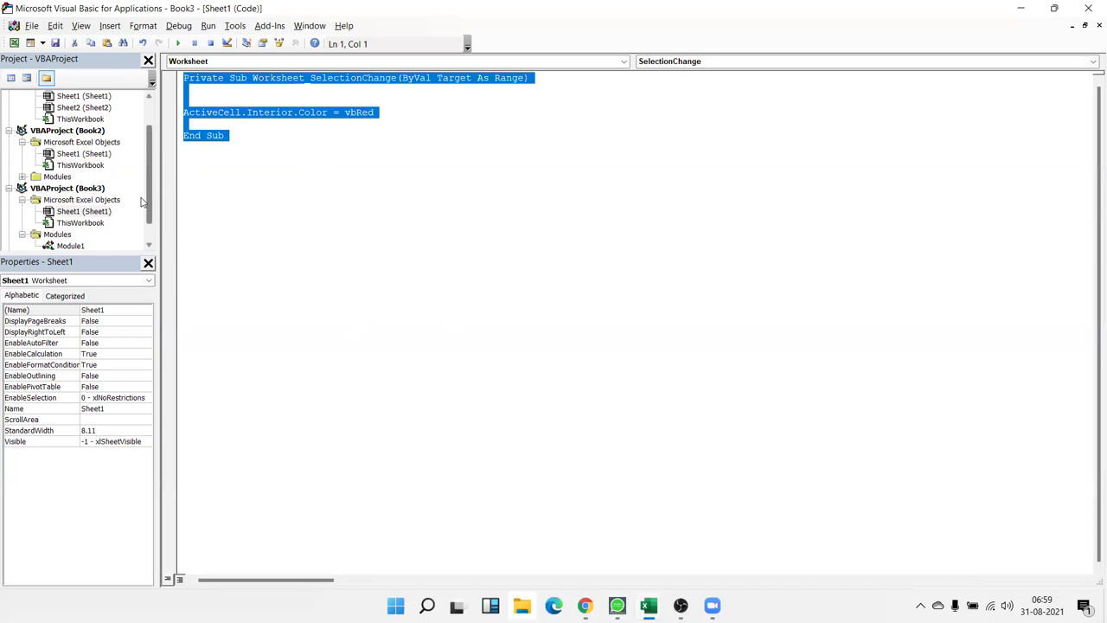
{"action": "double_click", "coordinate": [90, 156]}
{"action": "key", "text": "ctrl+v"}
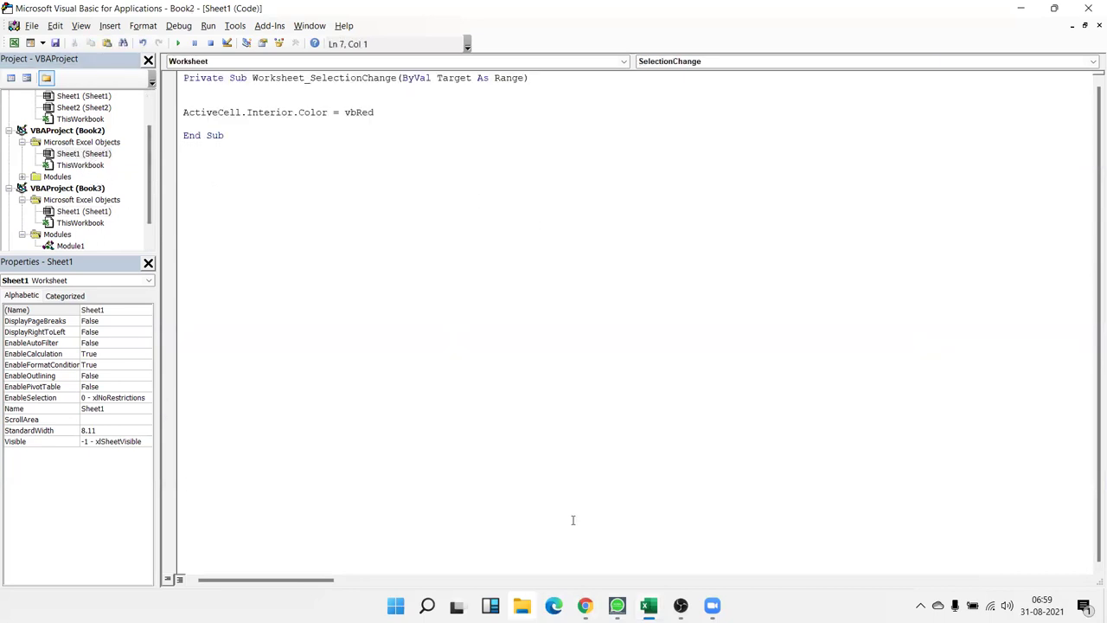
In Book2, select D6, C8, M6 and other cells to watch each fill red, then switch to Chrome
{"action": "mouse_move", "coordinate": [649, 605]}
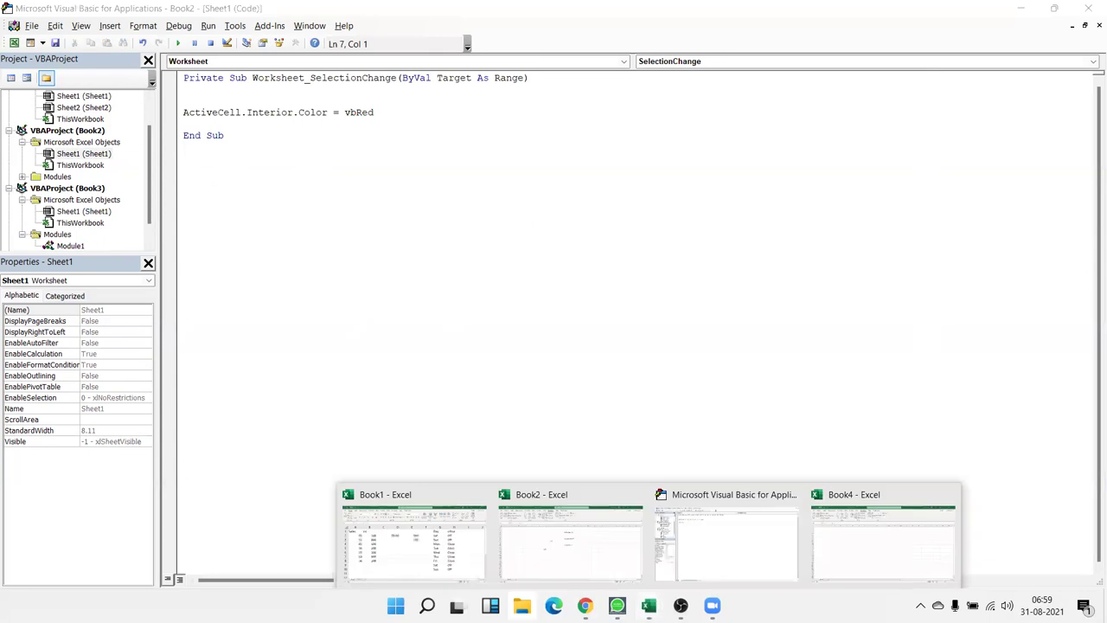
{"action": "left_click", "coordinate": [630, 552]}
{"action": "left_click", "coordinate": [198, 256]}
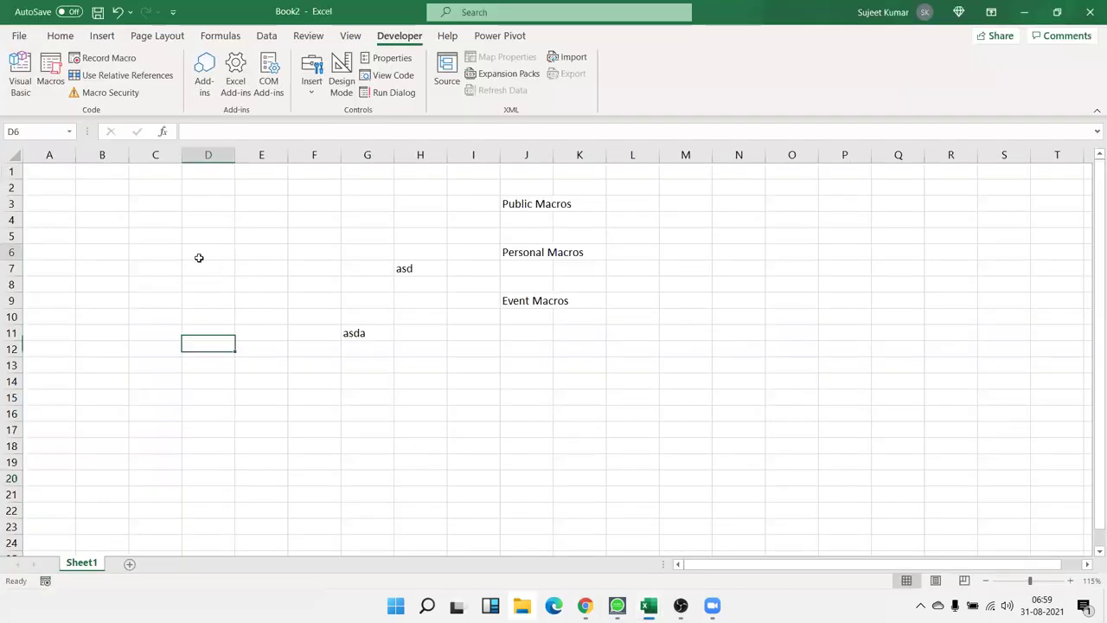
{"action": "left_click", "coordinate": [154, 286]}
{"action": "left_click", "coordinate": [314, 413]}
{"action": "left_click", "coordinate": [526, 413]}
{"action": "left_click", "coordinate": [633, 365]}
{"action": "left_click", "coordinate": [632, 317]}
{"action": "left_click", "coordinate": [683, 256]}
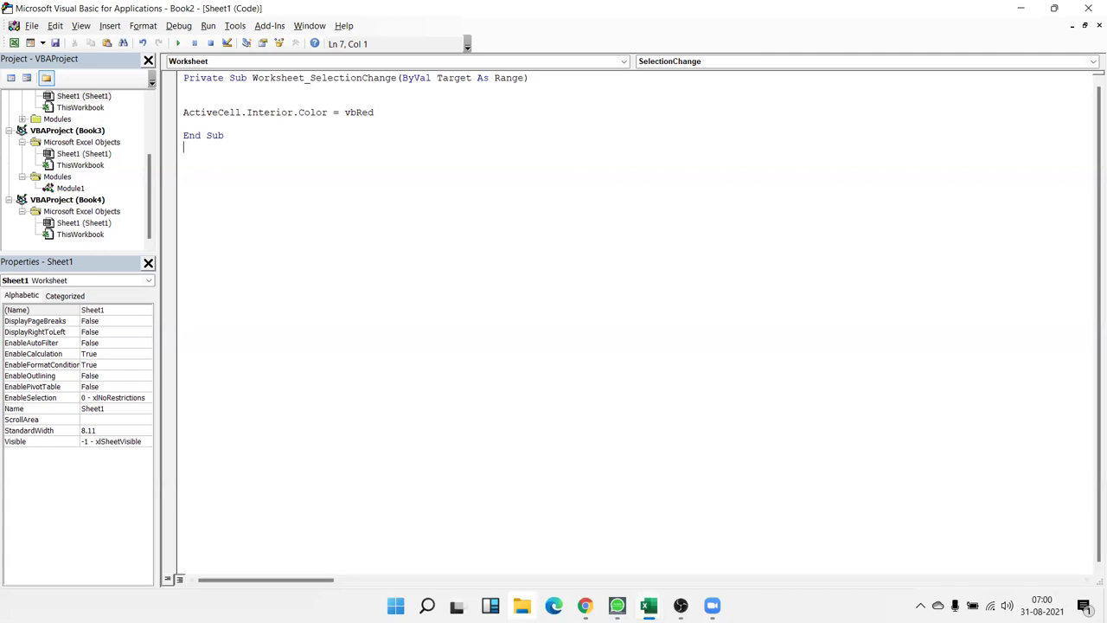
{"action": "key", "text": "alt+Tab"}
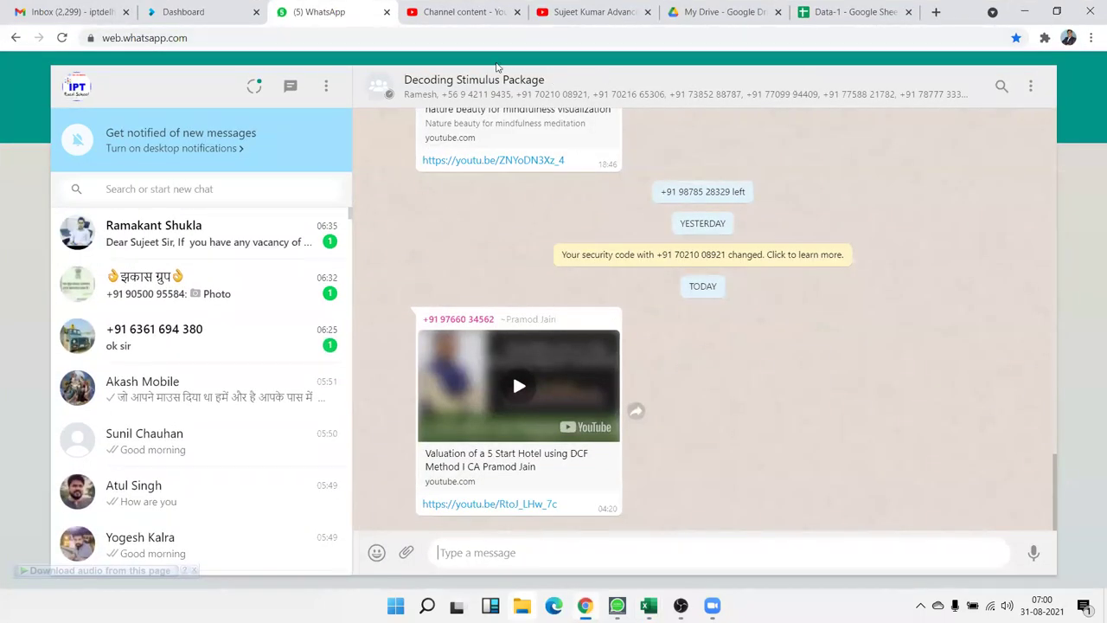
Open a new Chrome tab and load excel-vba.com
{"action": "left_click", "coordinate": [826, 14]}
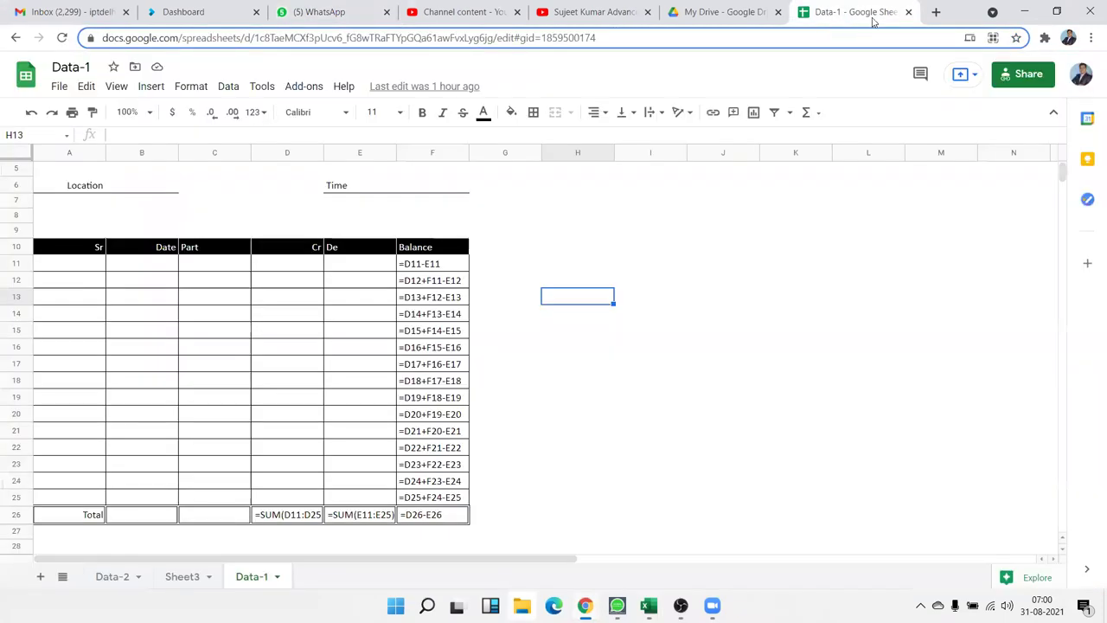
{"action": "left_click", "coordinate": [933, 13]}
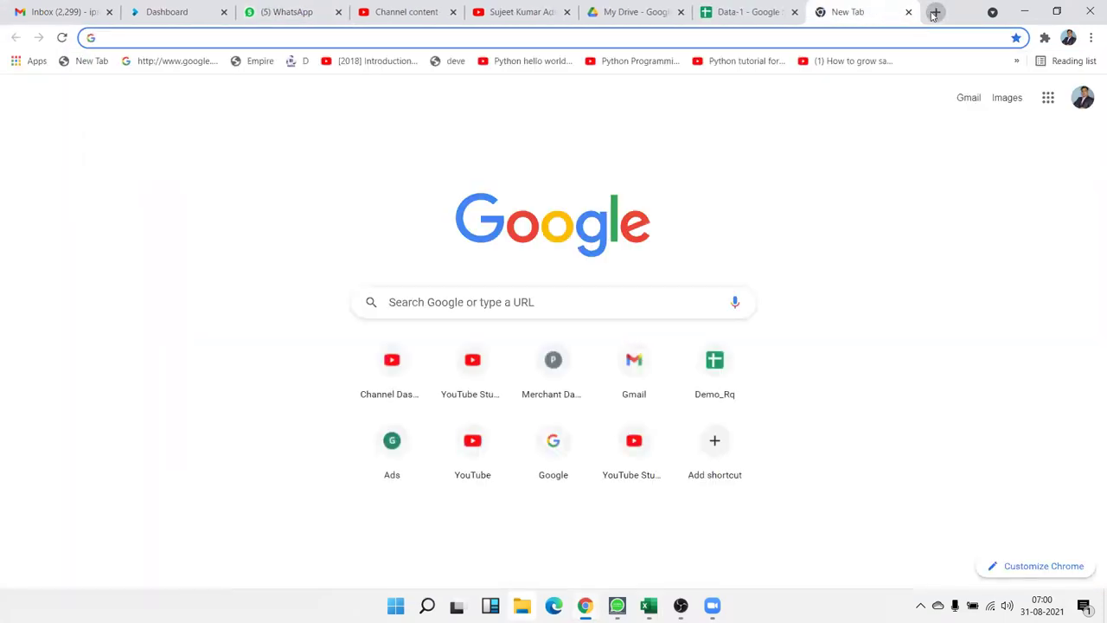
{"action": "type", "text": "exce"}
{"action": "key", "text": "Return"}
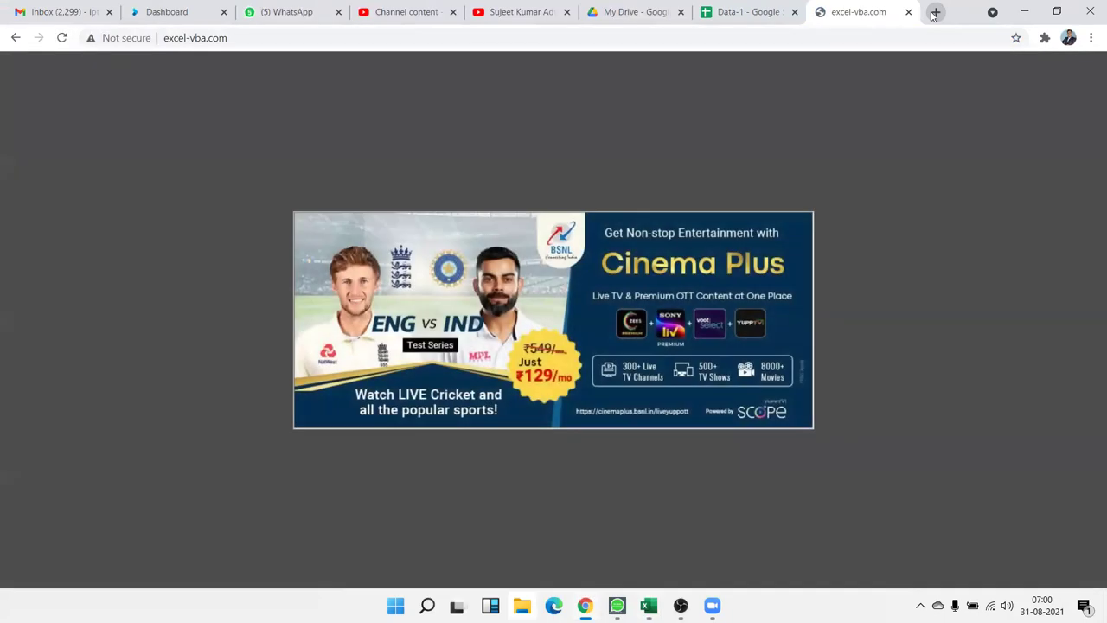
{"action": "left_click", "coordinate": [372, 40]}
{"action": "key", "text": "Return"}
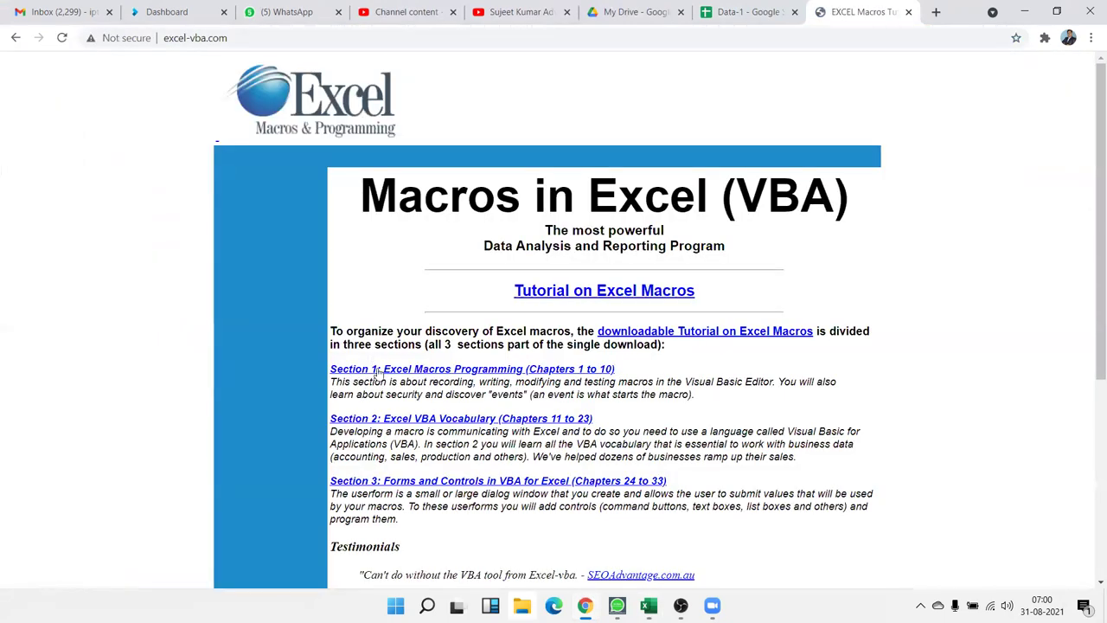
Open the 'Section 1: Excel Macros Programming' page and scroll through it
{"action": "scroll", "coordinate": [402, 427], "scroll_direction": "down", "scroll_amount": 3}
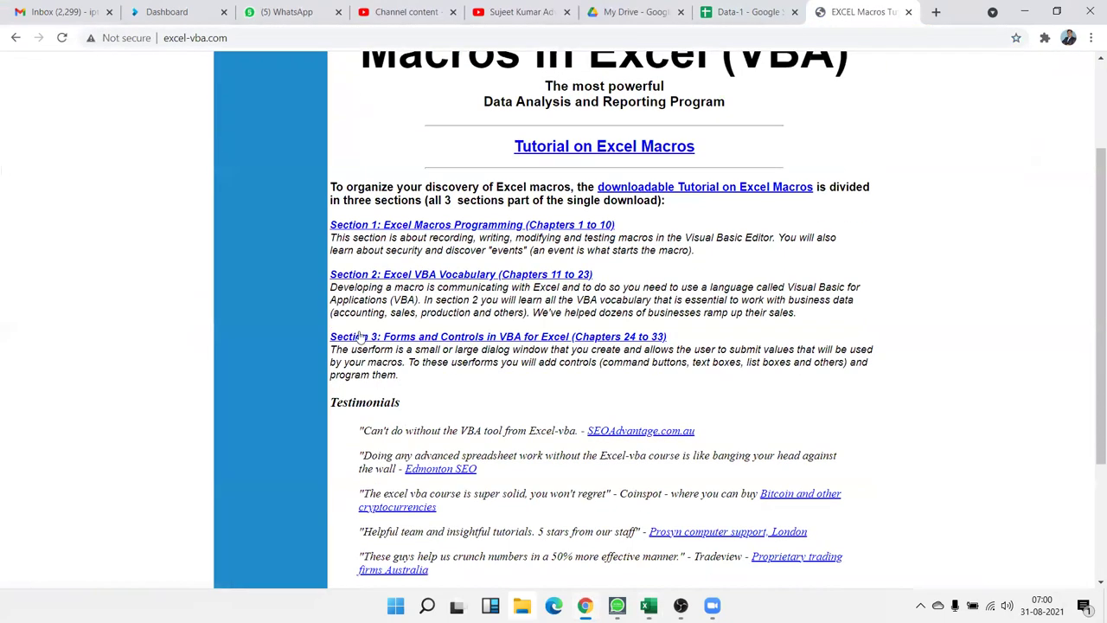
{"action": "left_click", "coordinate": [454, 231]}
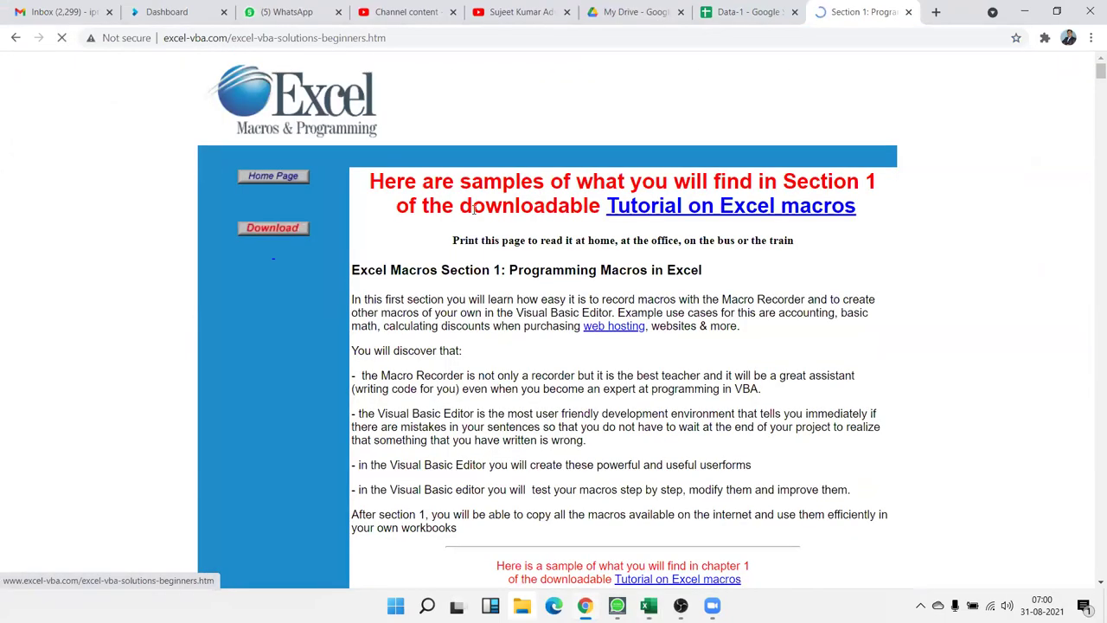
{"action": "scroll", "coordinate": [467, 229], "scroll_direction": "down", "scroll_amount": 5}
{"action": "scroll", "coordinate": [475, 227], "scroll_direction": "down", "scroll_amount": 5}
{"action": "scroll", "coordinate": [483, 226], "scroll_direction": "down", "scroll_amount": 5}
{"action": "scroll", "coordinate": [482, 226], "scroll_direction": "down", "scroll_amount": 5}
{"action": "scroll", "coordinate": [482, 223], "scroll_direction": "down", "scroll_amount": 5}
{"action": "scroll", "coordinate": [482, 220], "scroll_direction": "down", "scroll_amount": 5}
{"action": "scroll", "coordinate": [531, 257], "scroll_direction": "down", "scroll_amount": 5}
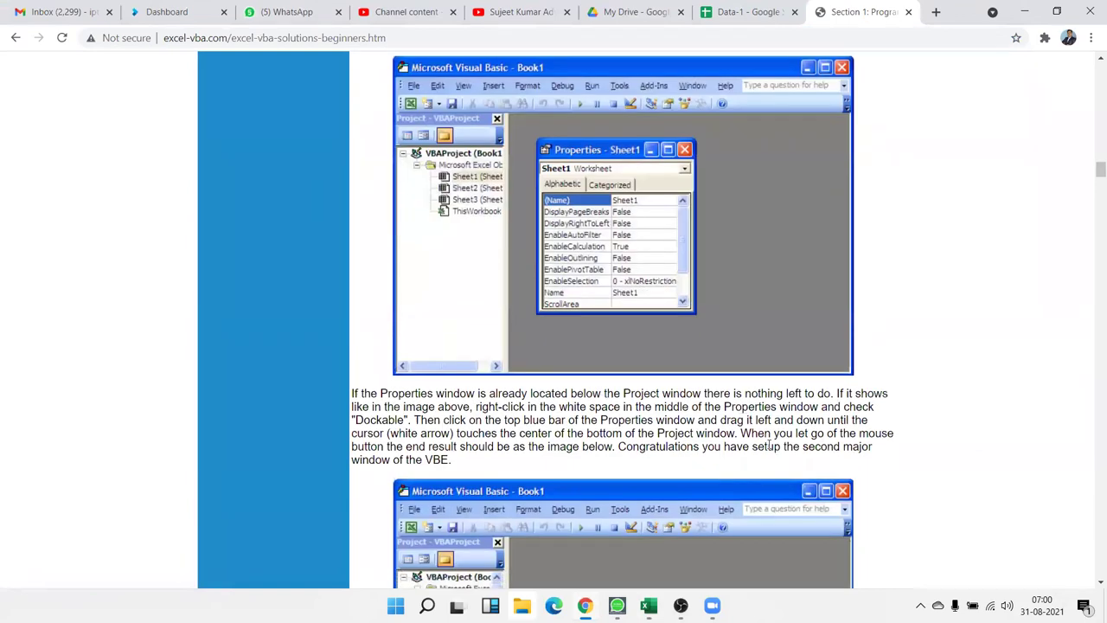